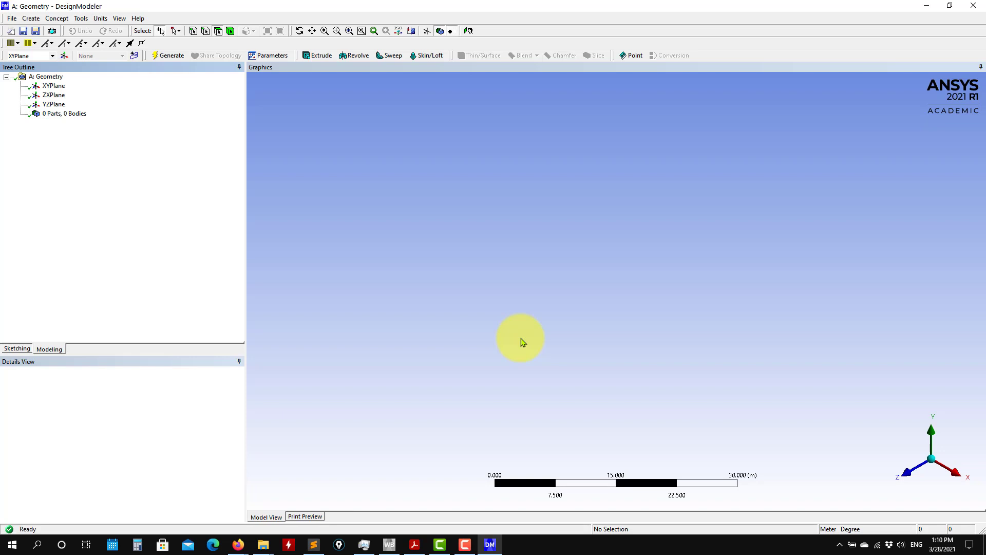
Switch to Adobe Acrobat Reader to read the pipe case's problem definition, and return to DesignModeler.
click(419, 543)
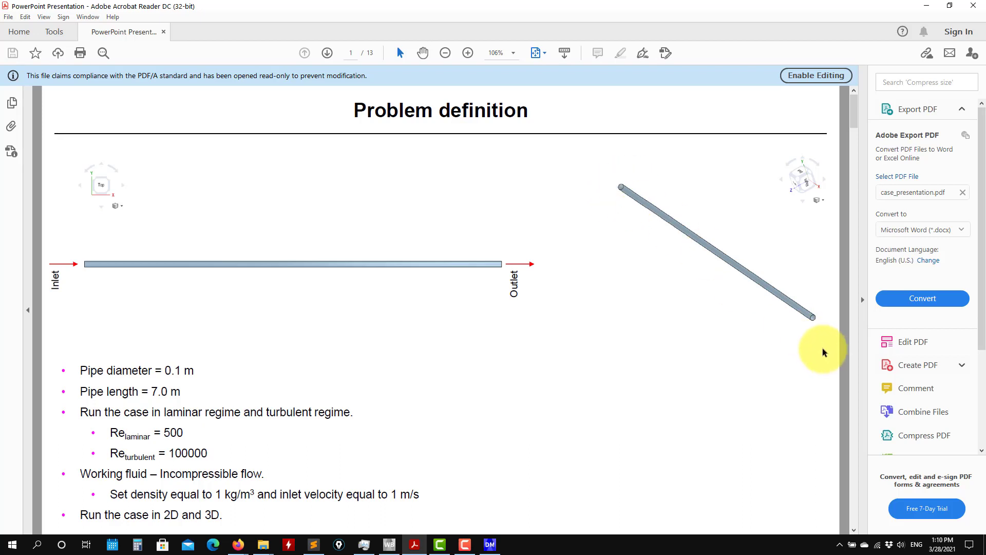
click(926, 5)
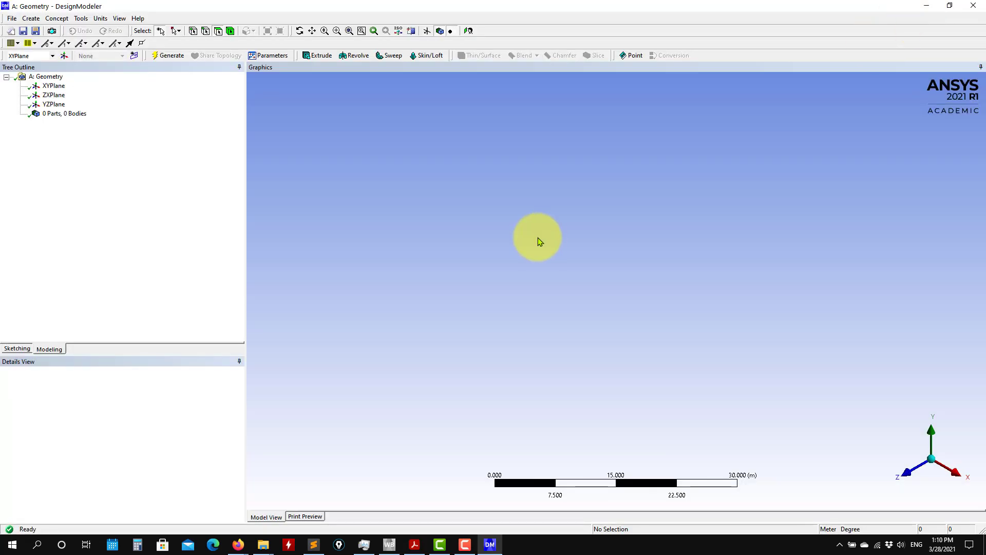
Create a new sketch on the XYPlane, enter sketching mode and orient the view face-on to the sketch.
click(55, 87)
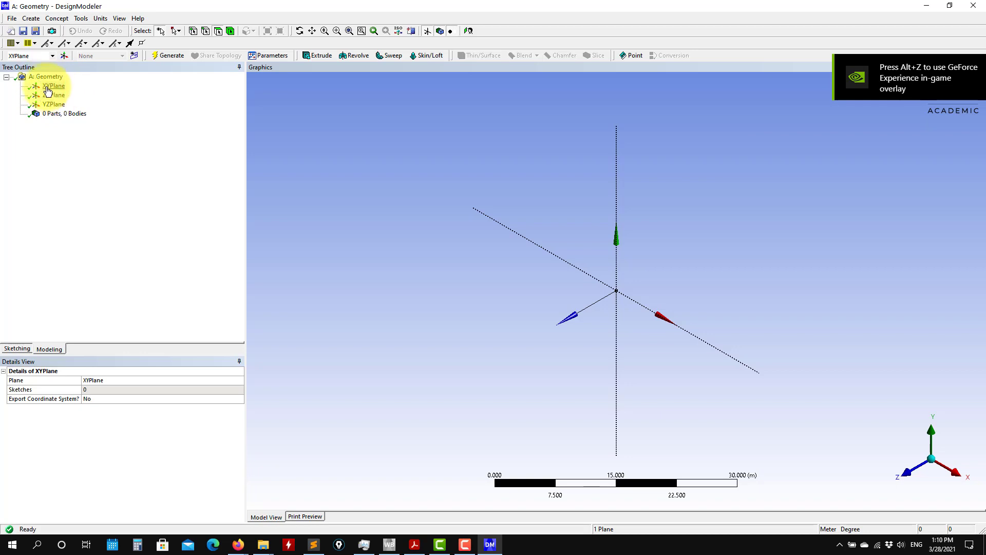
click(47, 87)
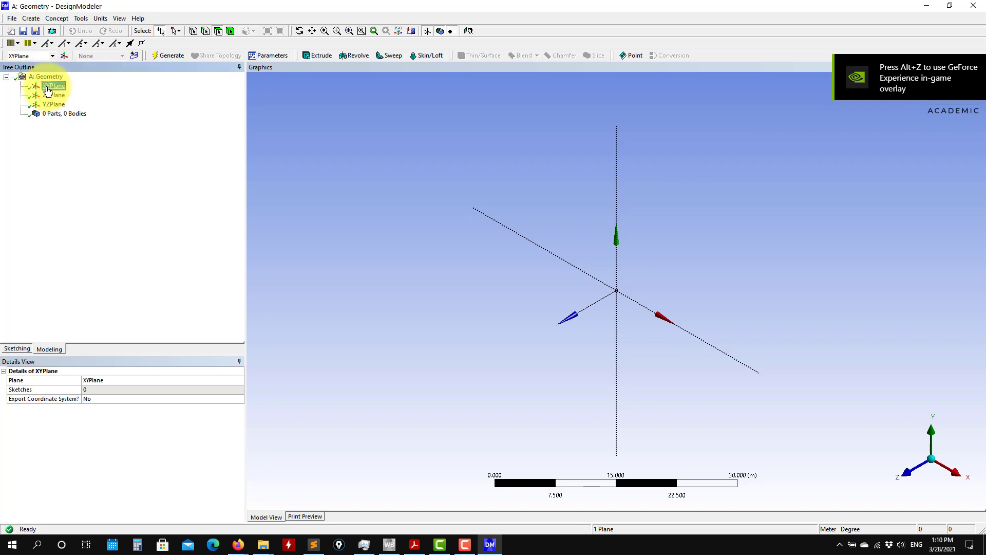
click(134, 57)
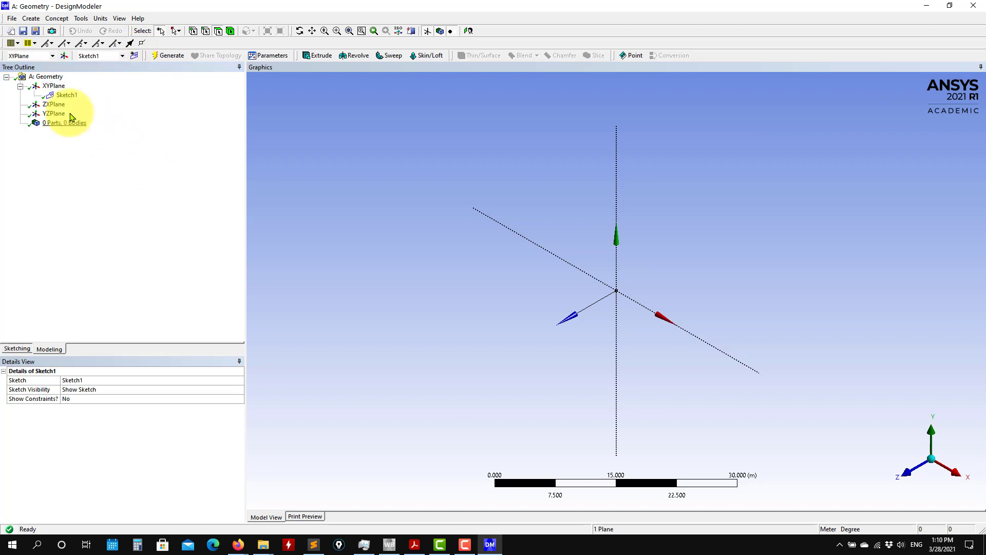
click(69, 97)
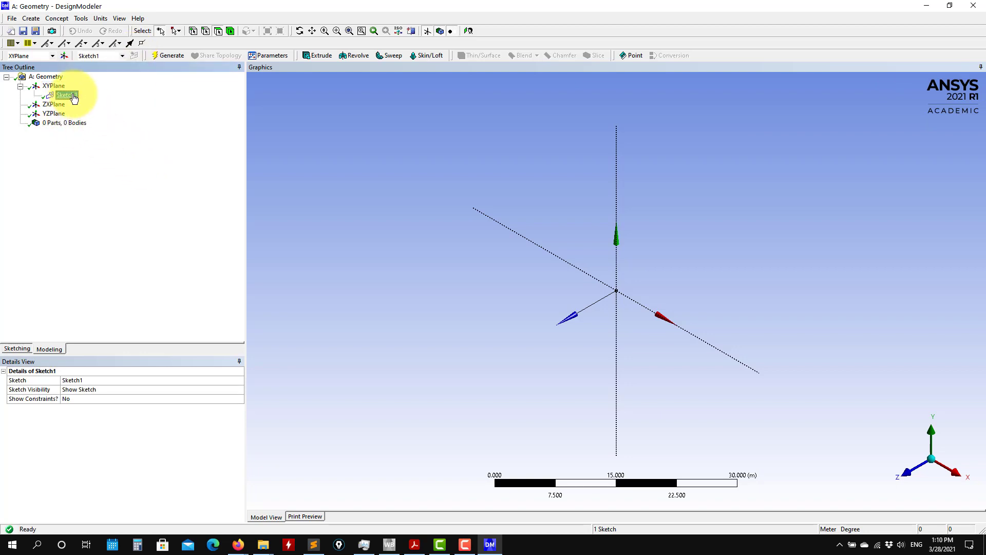
click(16, 348)
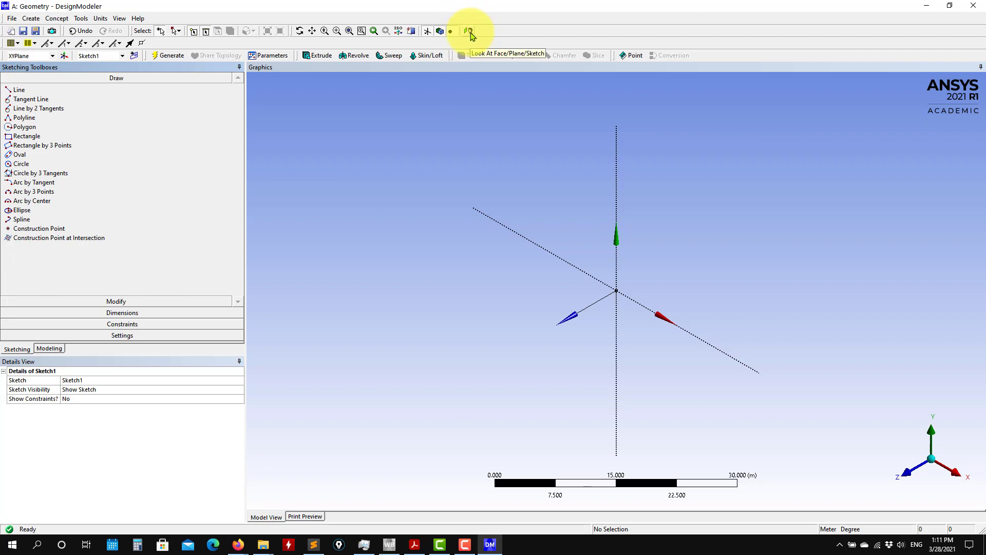
click(470, 32)
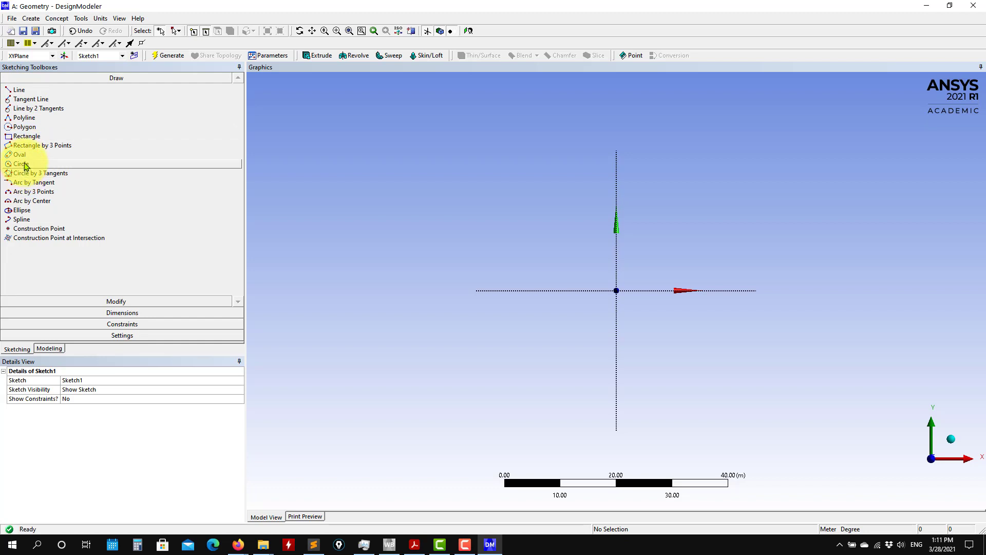
click(109, 301)
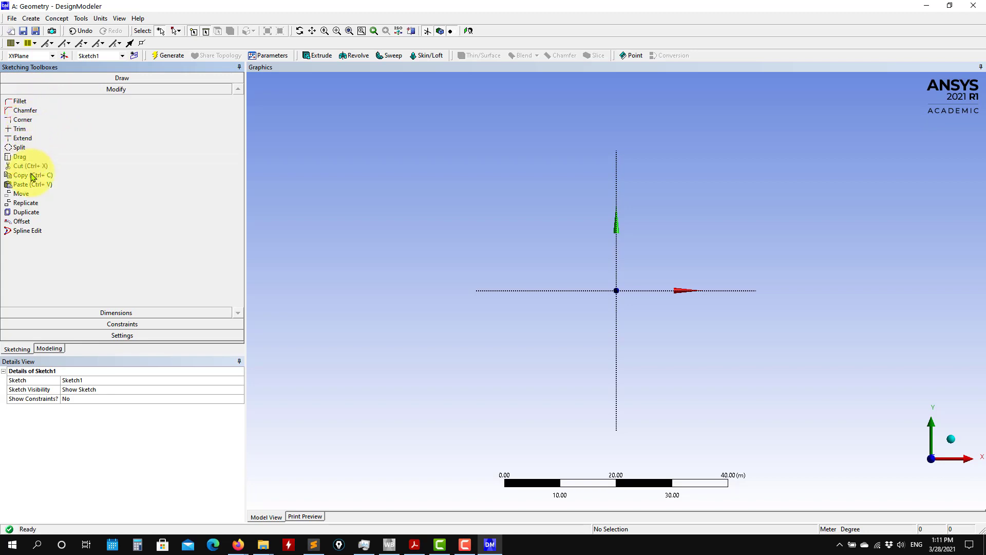
click(121, 312)
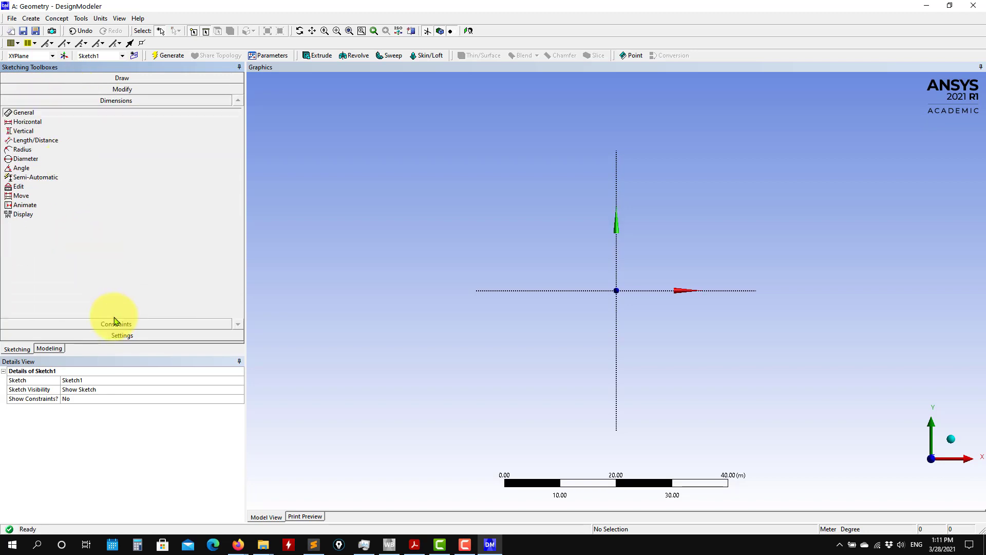
click(115, 322)
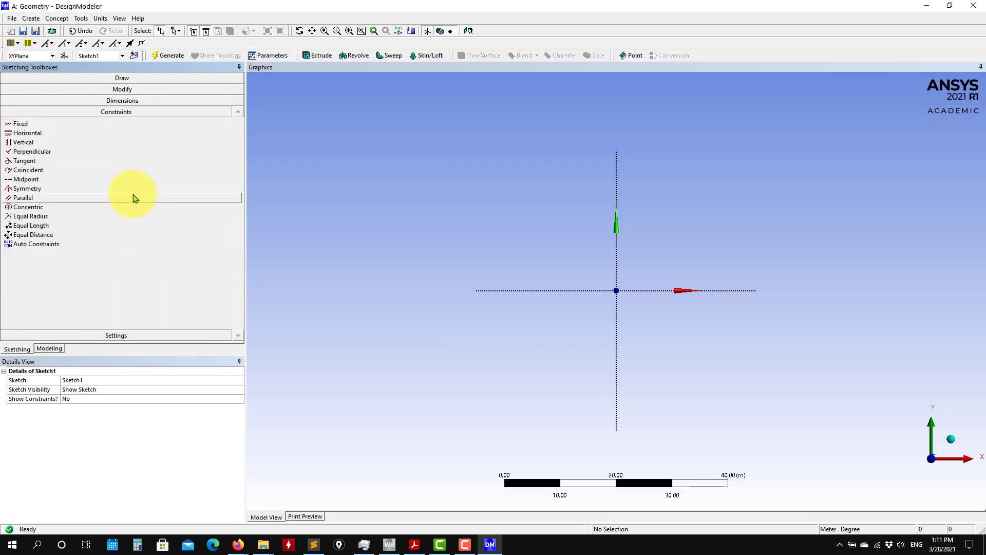
Try out the 2D sketch grid display, review the grid spacing settings, and turn the grid off again.
click(114, 335)
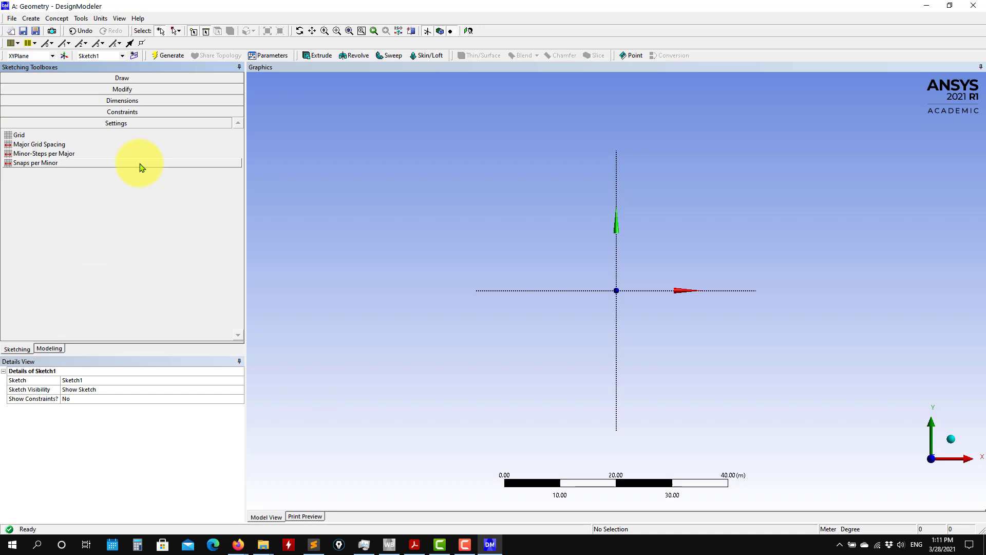
click(18, 135)
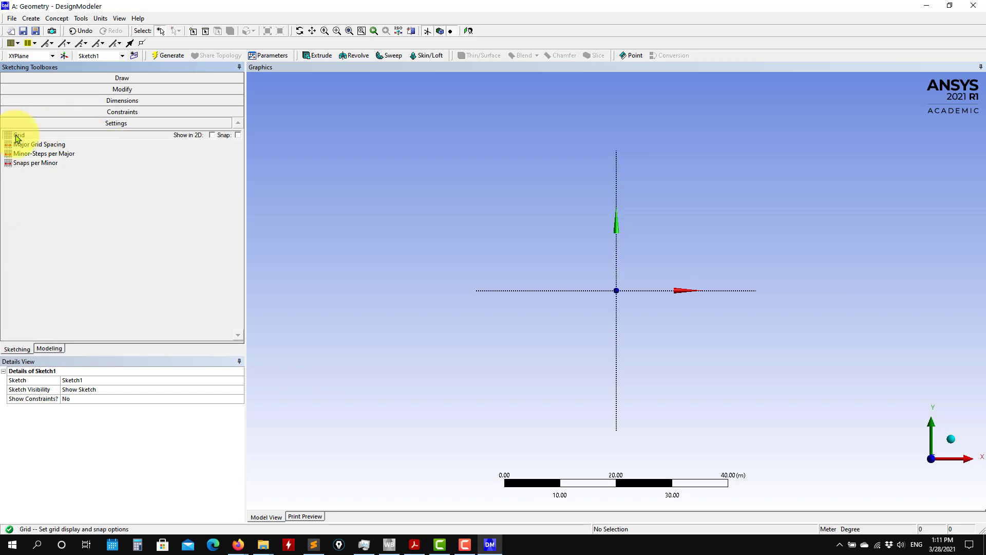
click(212, 135)
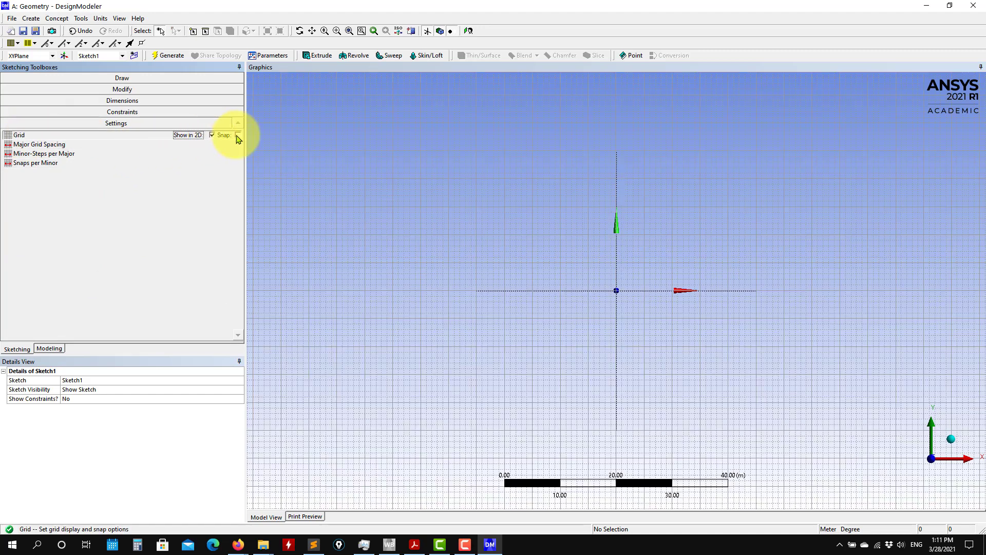
click(48, 145)
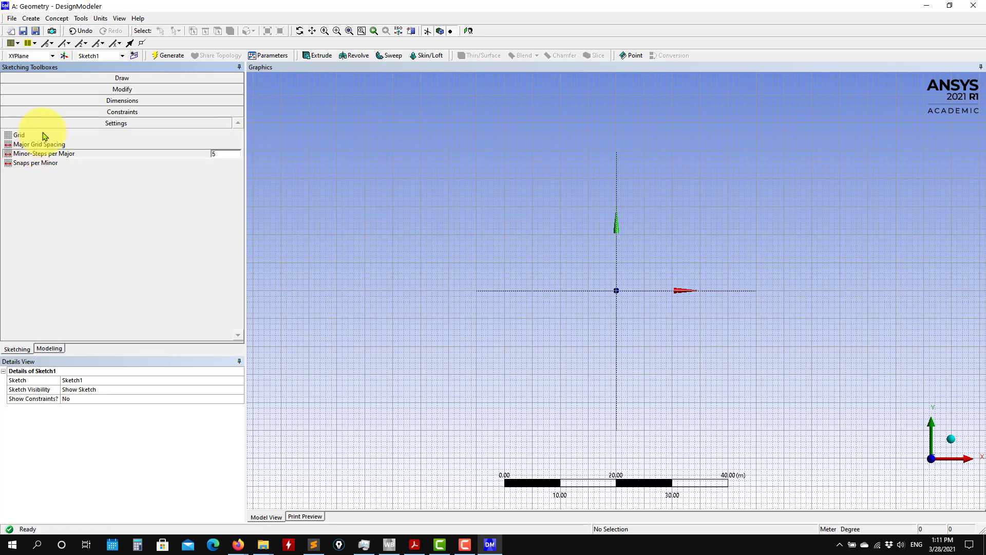
click(44, 136)
click(238, 135)
click(237, 135)
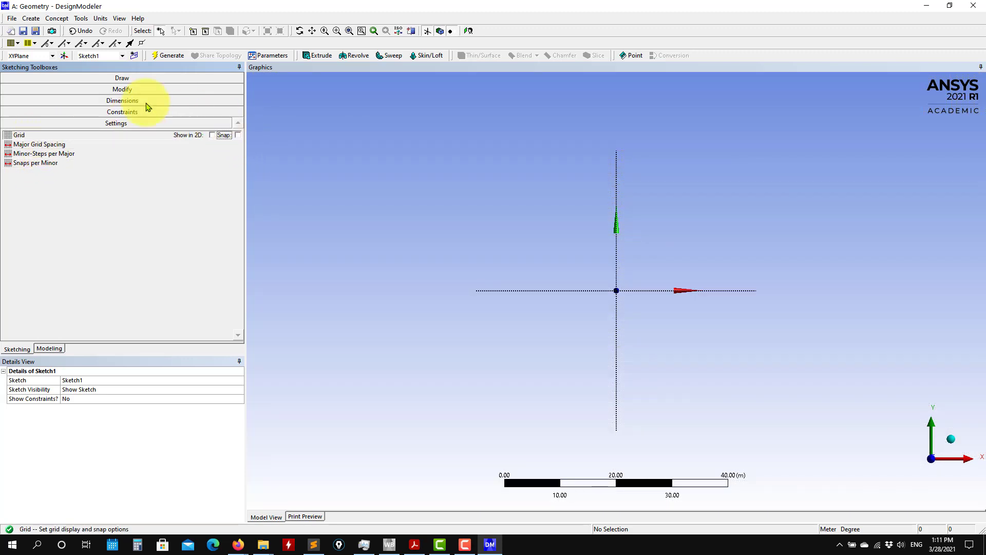
Sketch a circle about 14.6 m in diameter in the quadrant above and to the left of the origin.
click(128, 83)
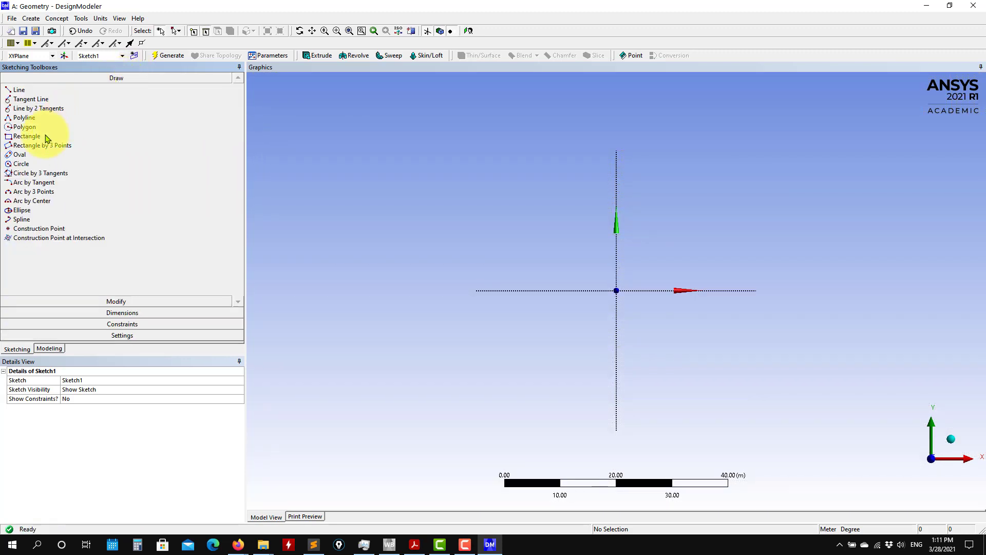
click(23, 164)
click(534, 223)
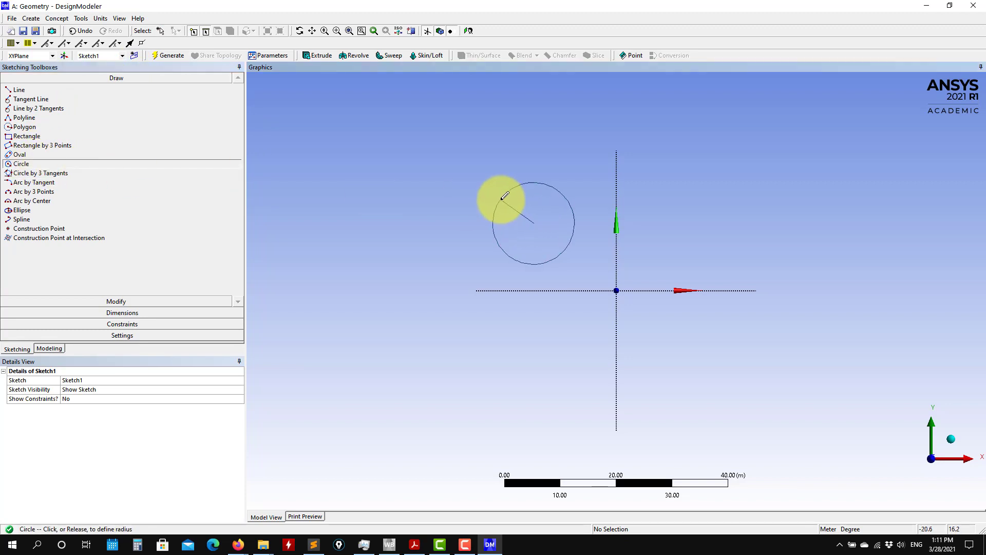
click(494, 210)
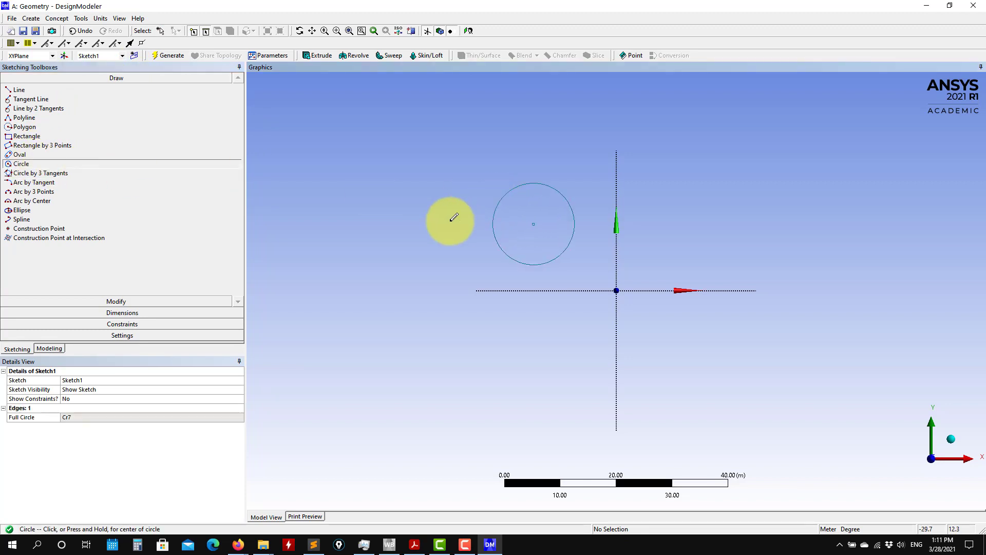
Add a diameter dimension to the circle and set it to 0.1 m.
click(126, 313)
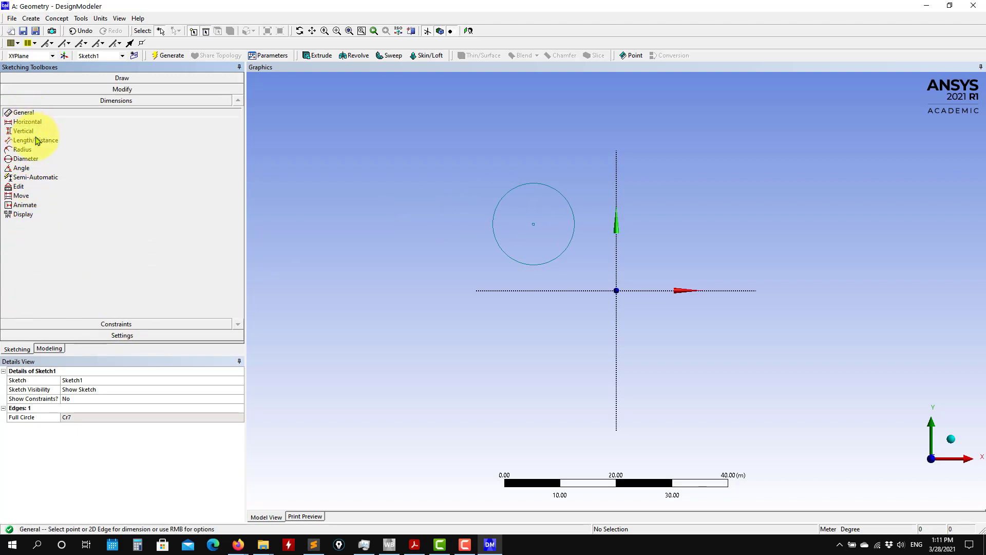
click(25, 158)
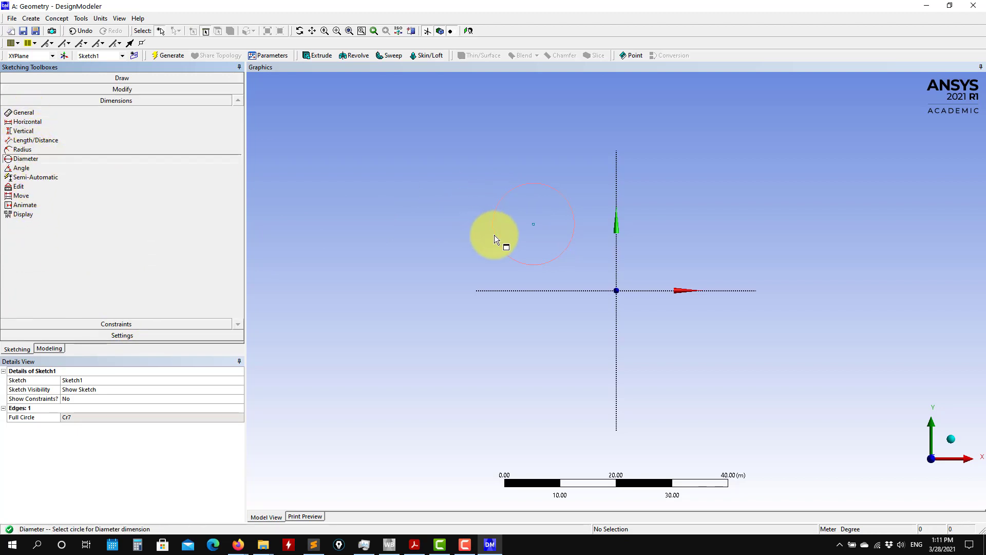
click(494, 235)
click(479, 250)
click(106, 421)
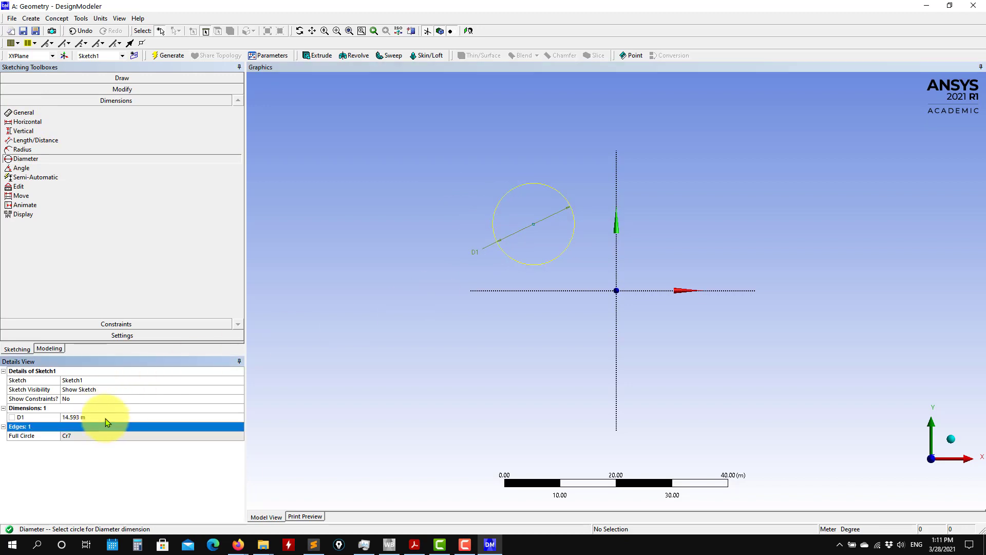
click(105, 417)
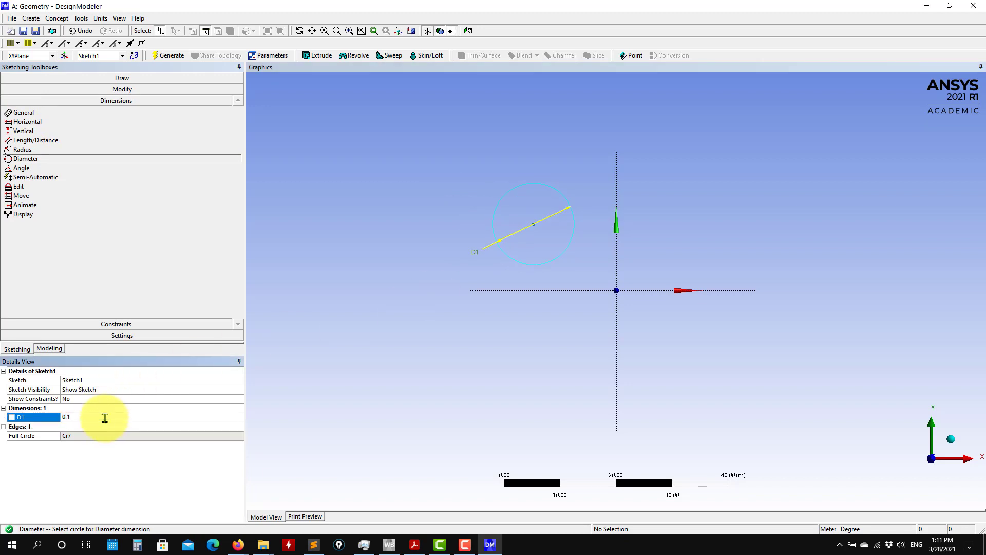
Move the diameter dimension label in toward the resized circle.
scroll(543, 197, down, 3)
scroll(534, 247, up, 8)
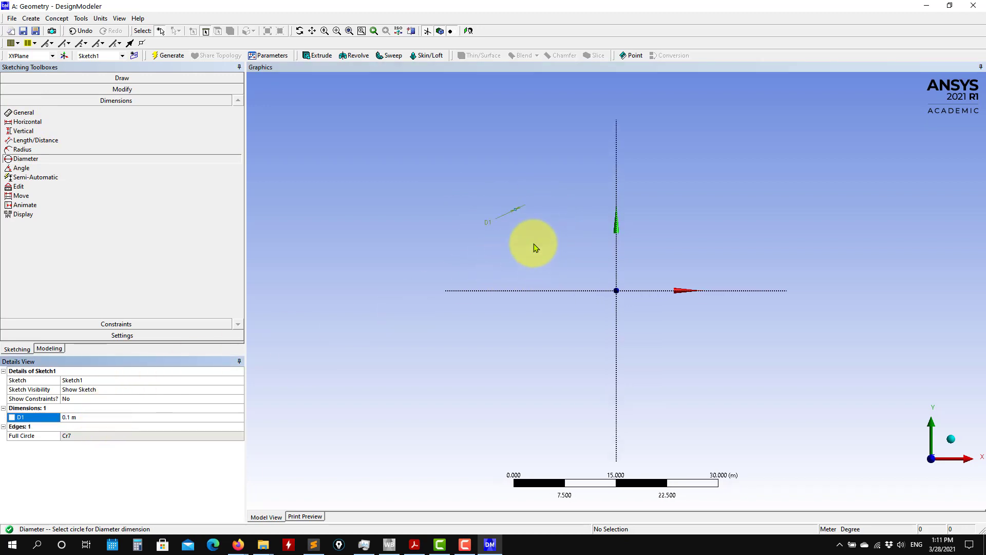
scroll(554, 354, up, 8)
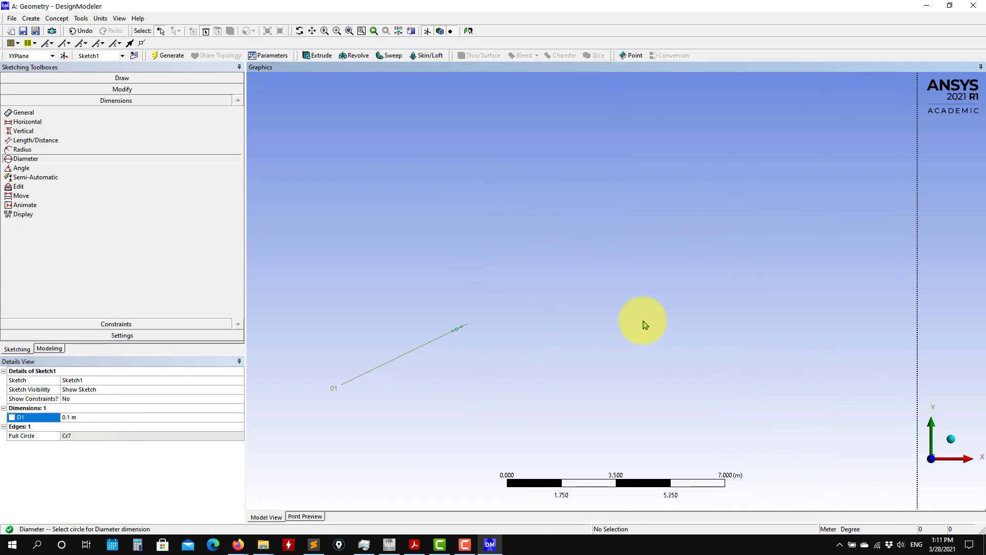
ctrl+middle_drag(506, 355, 601, 301)
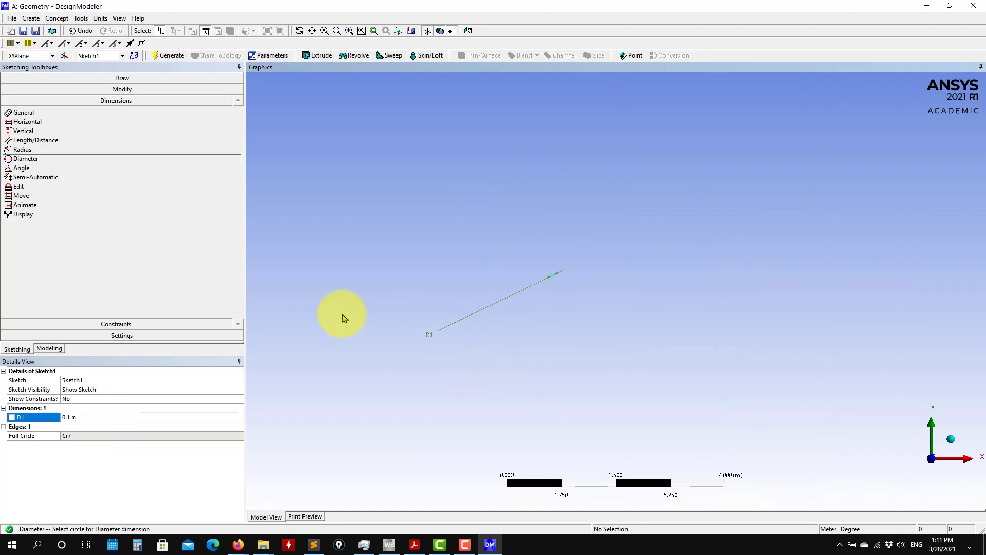
click(21, 195)
drag(430, 334, 531, 286)
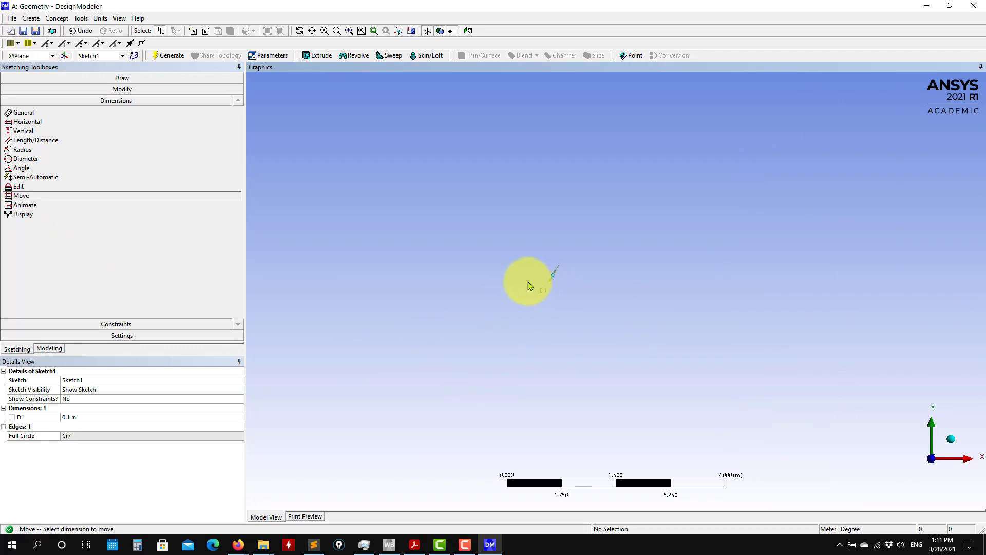
Reposition the diameter dimension label still closer to the circle, just below and to its left.
click(351, 32)
ctrl+middle_drag(399, 142, 517, 332)
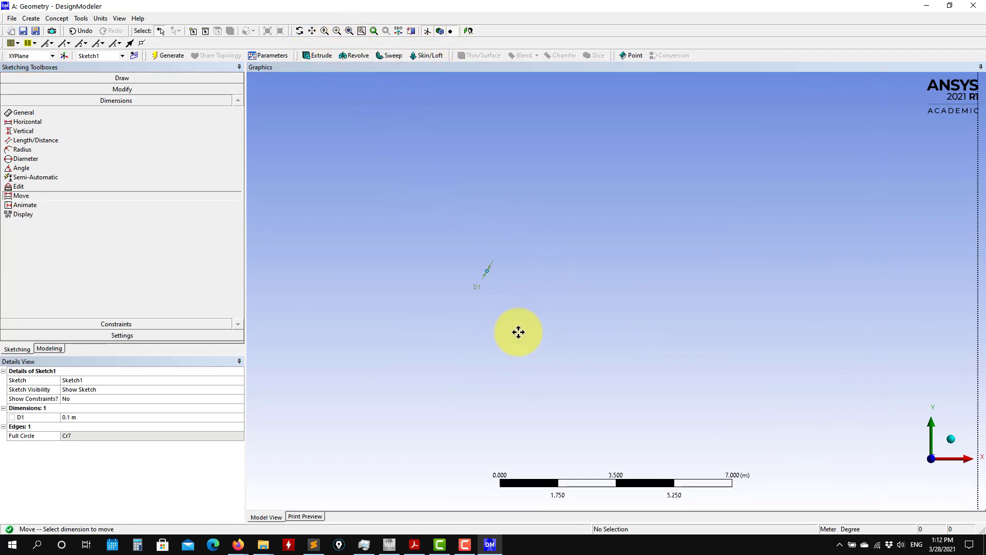
scroll(462, 292, up, 5)
ctrl+middle_drag(412, 297, 667, 349)
scroll(639, 387, up, 3)
scroll(639, 391, up, 2)
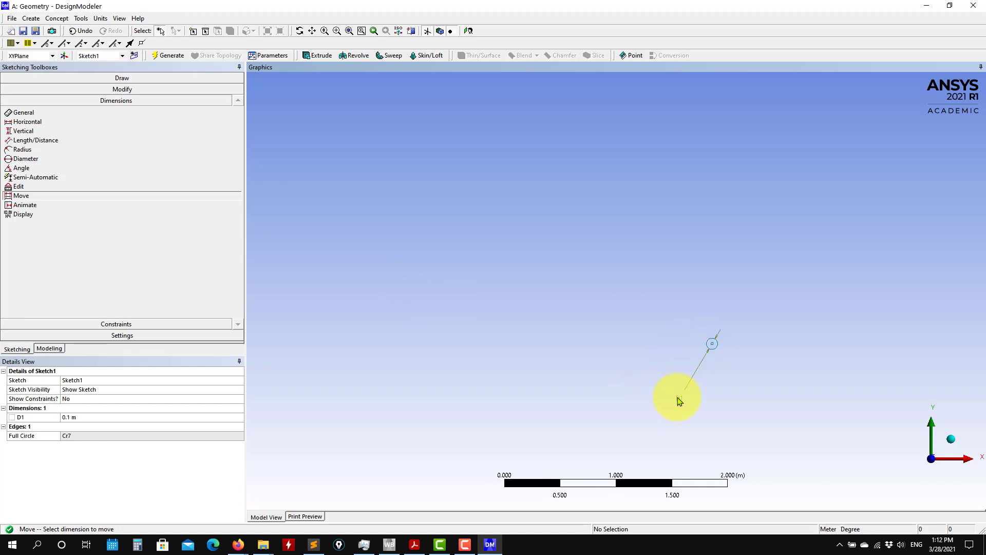
click(689, 401)
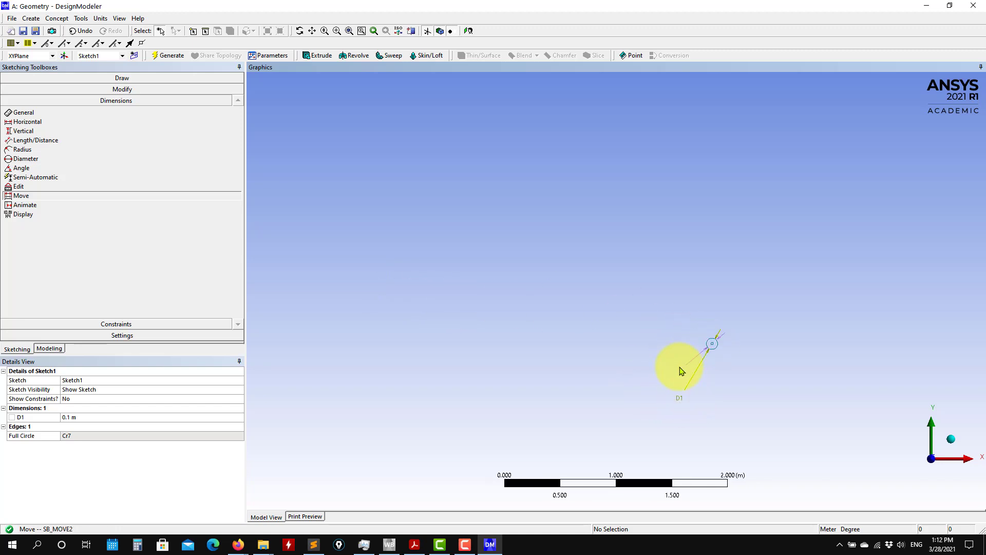
click(693, 354)
Examine the circle and its diameter dimension up close, and inspect where the circle lies relative to the sketch axes.
scroll(725, 359, up, 5)
ctrl+middle_drag(723, 385, 483, 307)
scroll(522, 347, up, 4)
scroll(521, 346, up, 3)
ctrl+middle_drag(479, 367, 663, 314)
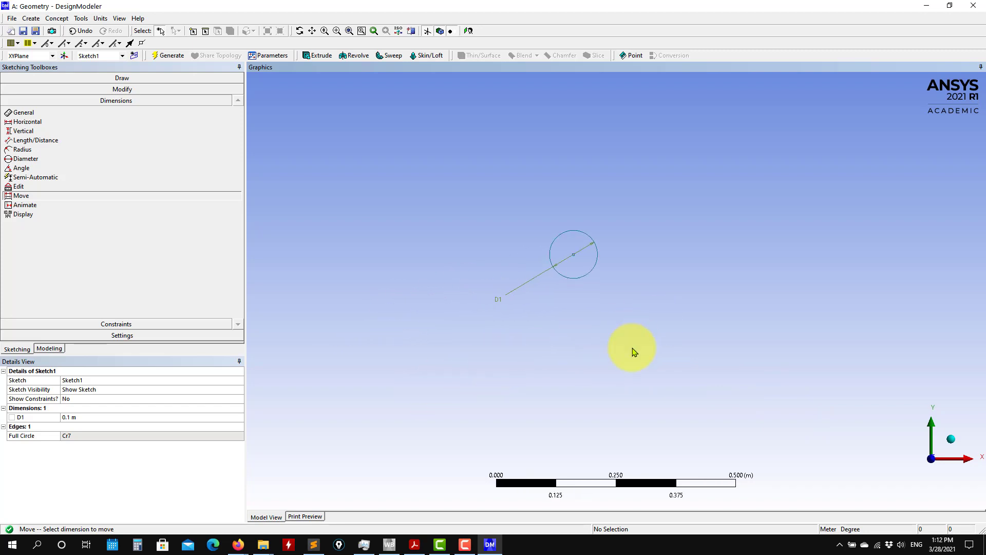
scroll(641, 343, down, 3)
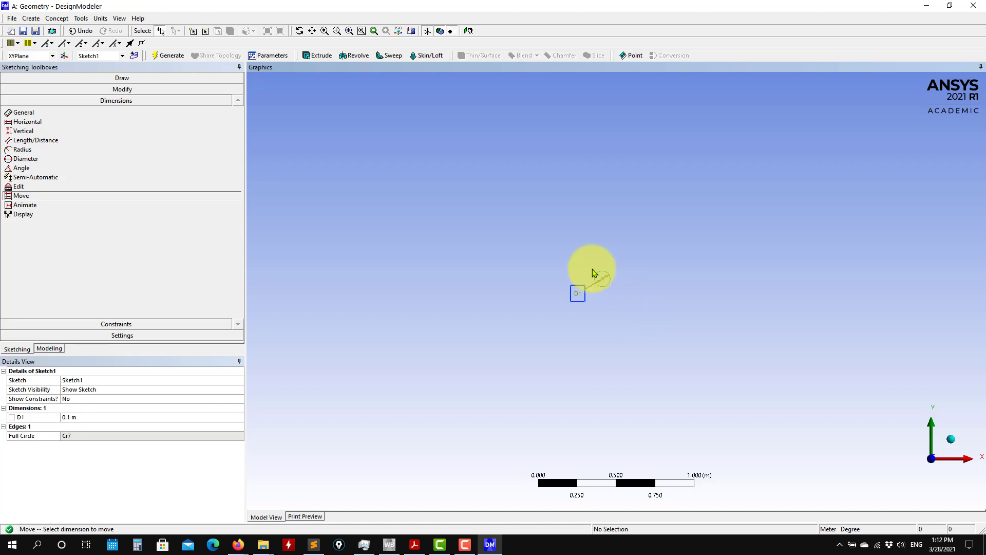
scroll(622, 331, up, 4)
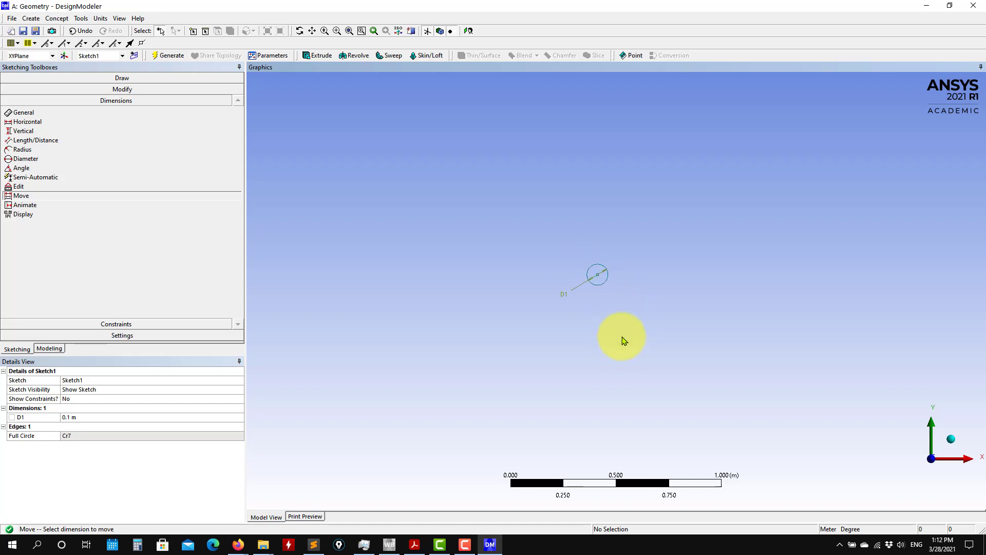
scroll(625, 333, down, 6)
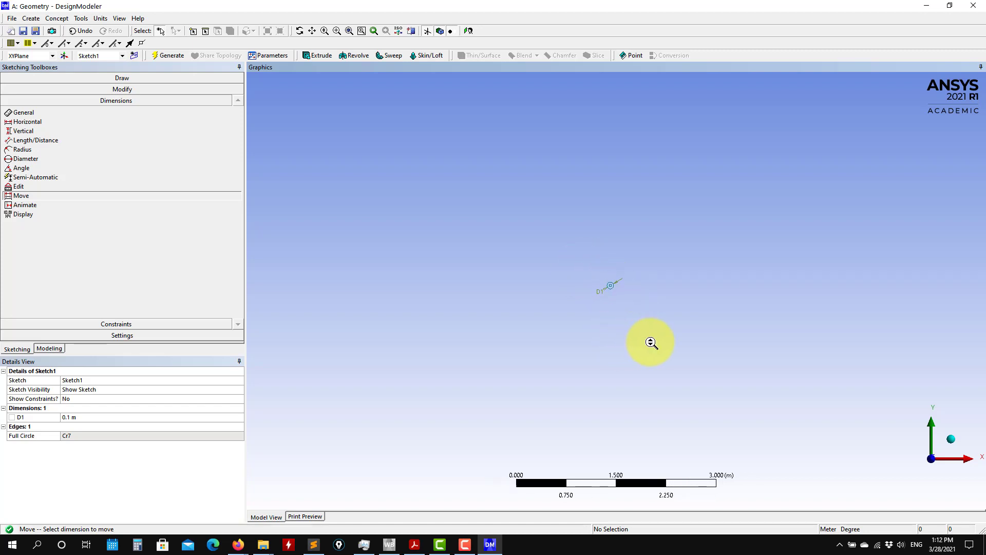
ctrl+middle_drag(604, 302, 350, 177)
scroll(606, 308, down, 4)
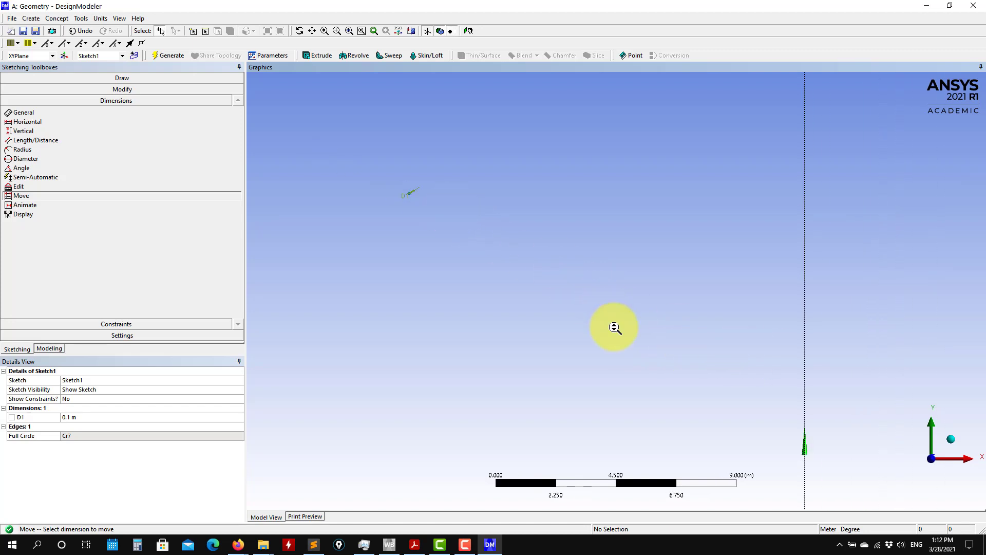
Examine how far the small circle lies from the sketch origin.
scroll(537, 300, up, 5)
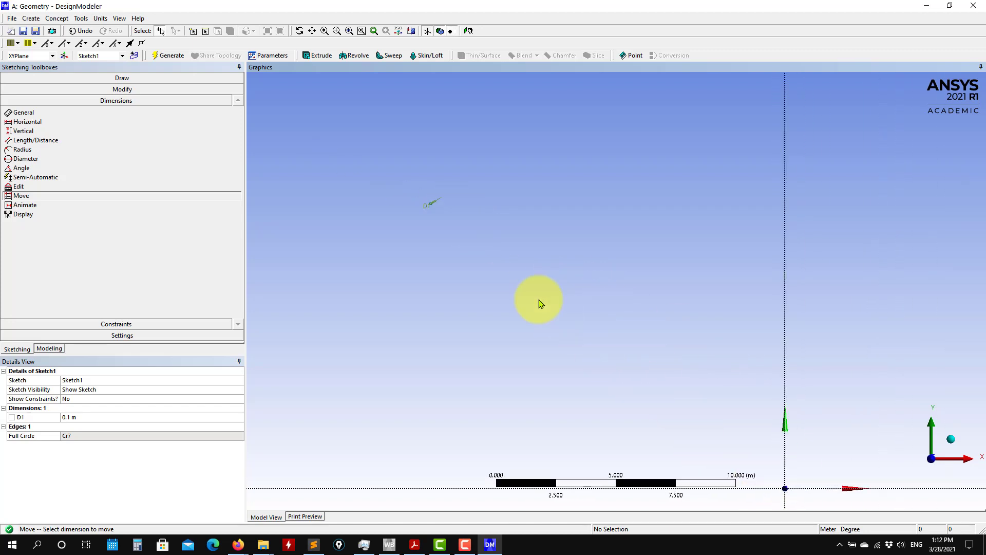
ctrl+middle_drag(417, 222, 685, 326)
scroll(678, 324, up, 7)
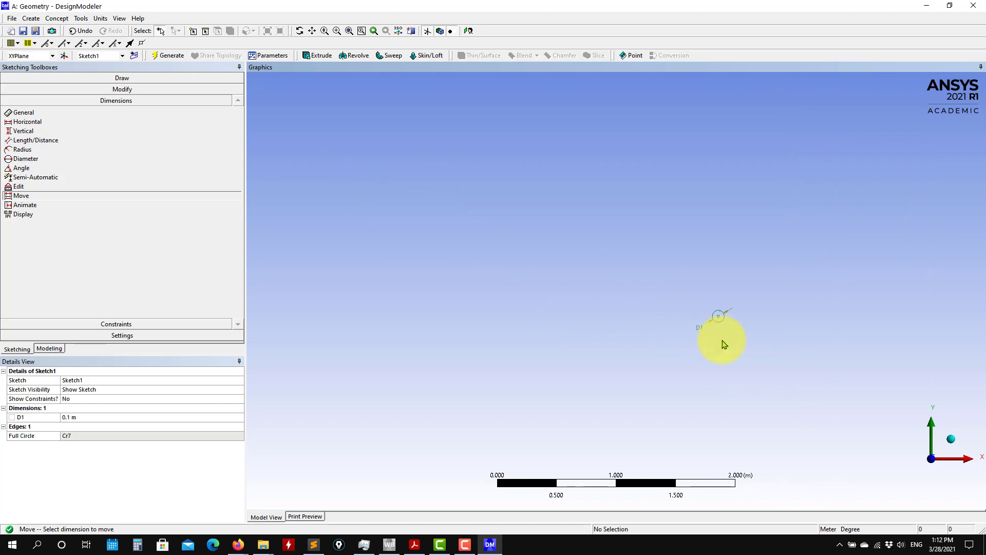
scroll(770, 354, down, 8)
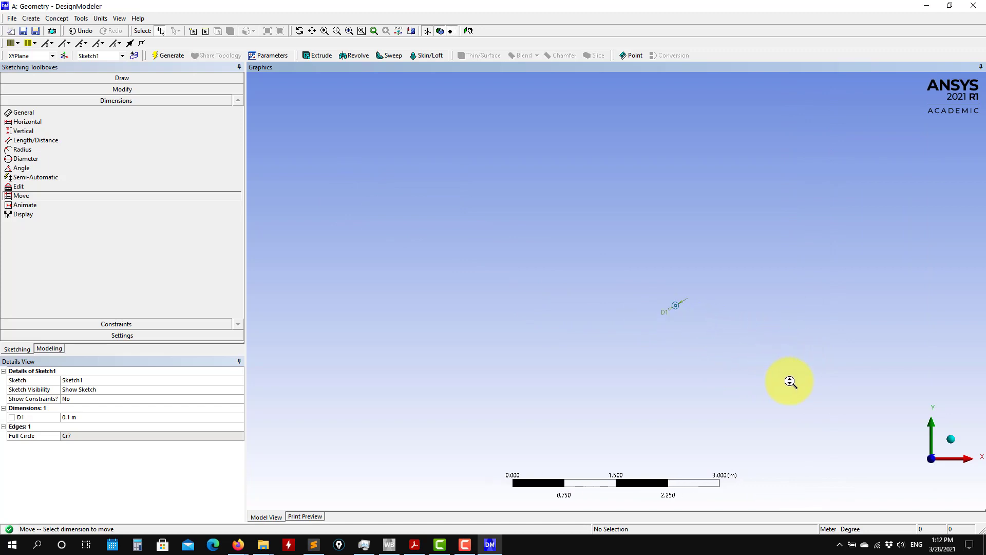
scroll(796, 403, down, 3)
ctrl+middle_drag(777, 403, 524, 252)
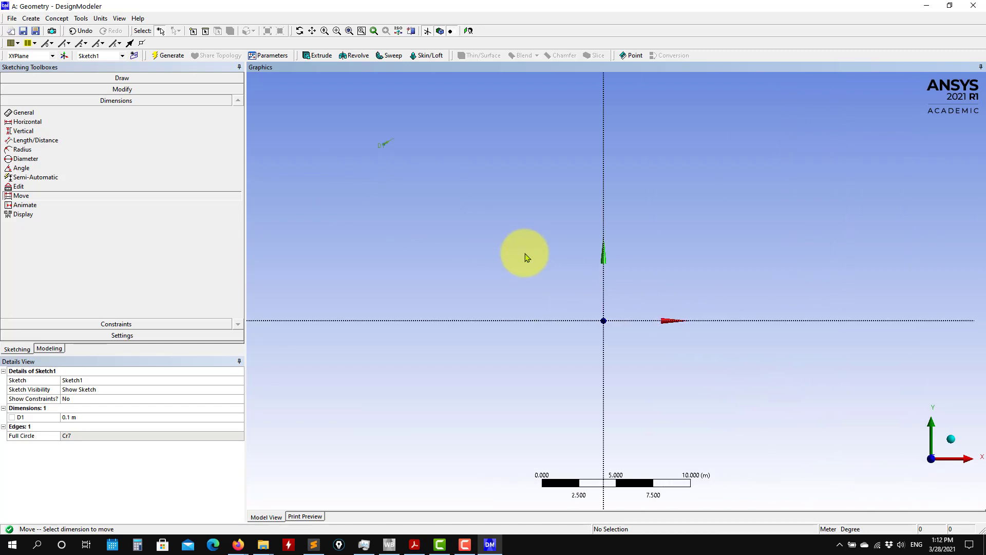
scroll(604, 368, up, 6)
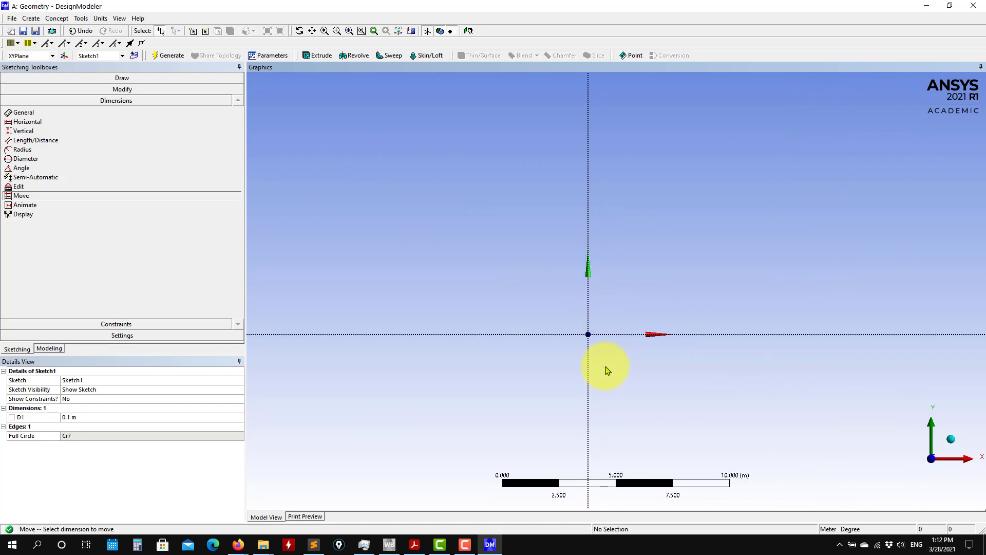
click(132, 80)
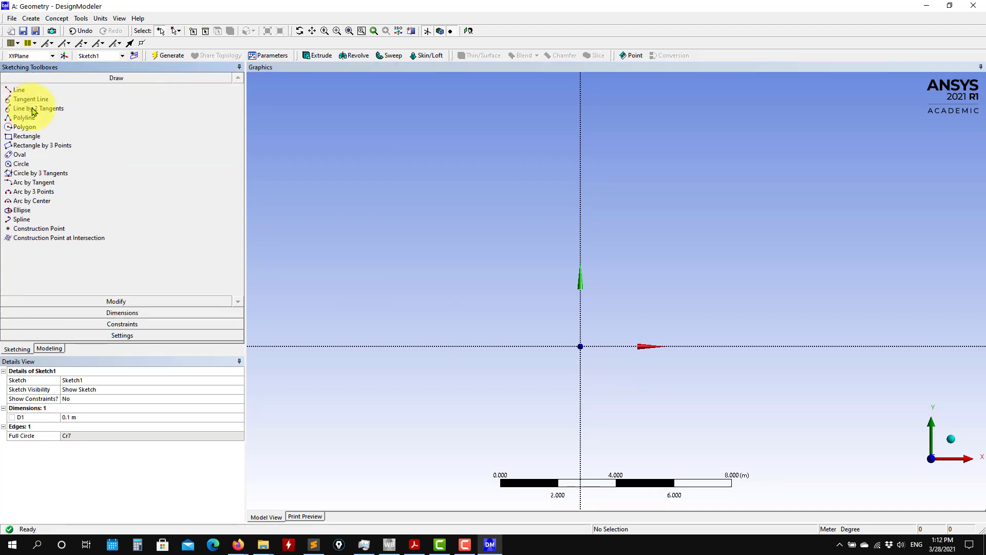
click(21, 164)
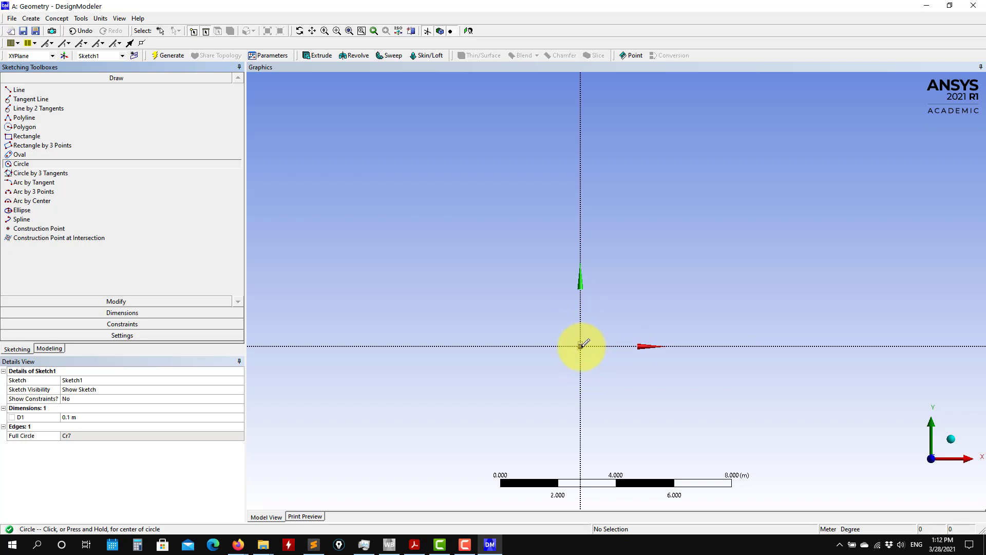
scroll(485, 285, down, 10)
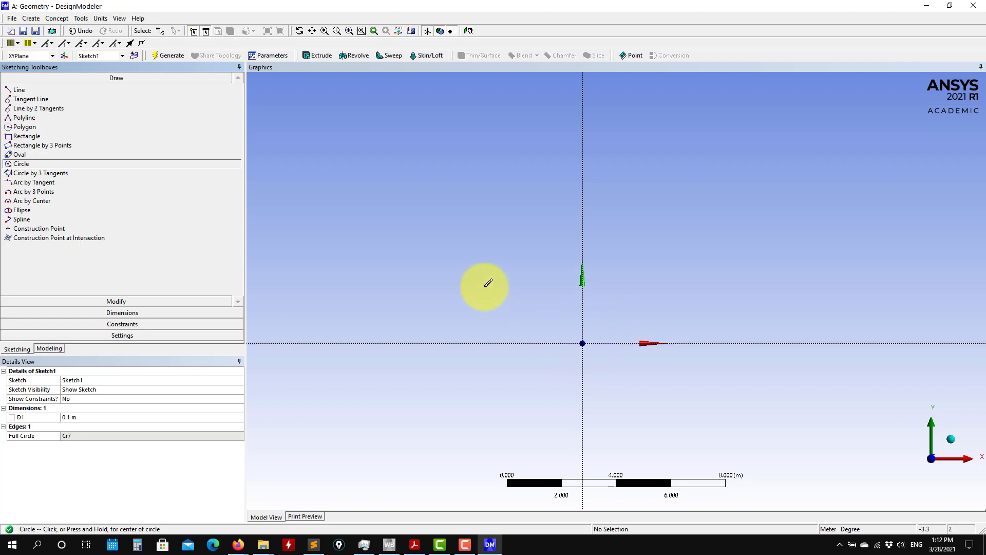
scroll(378, 172, up, 2)
mouse_move(391, 205)
ctrl+middle_down()
mouse_move(475, 263)
mouse_move(614, 386)
ctrl+middle_up()
scroll(529, 267, up, 4)
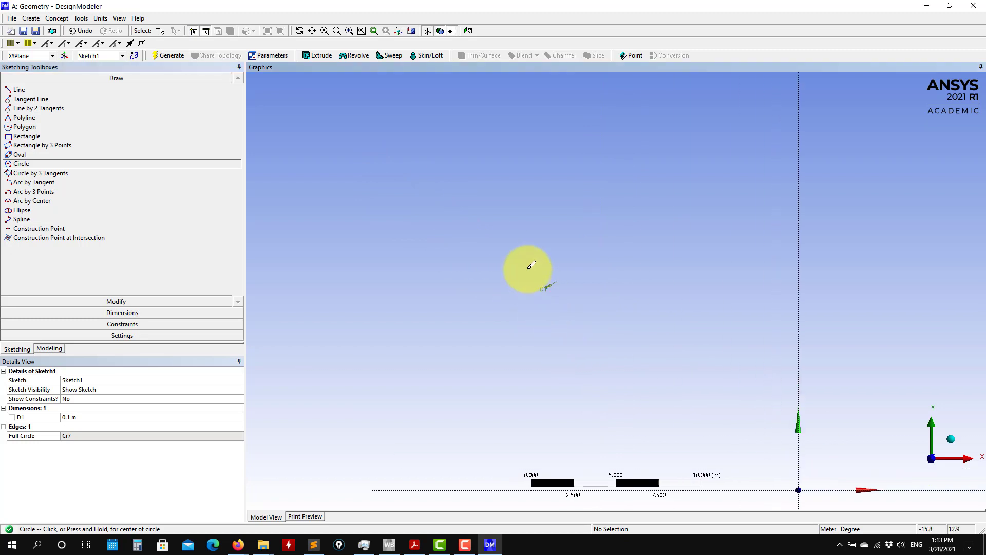
Apply a Coincident constraint between the circle's center point and the sketch's Y axis.
click(114, 323)
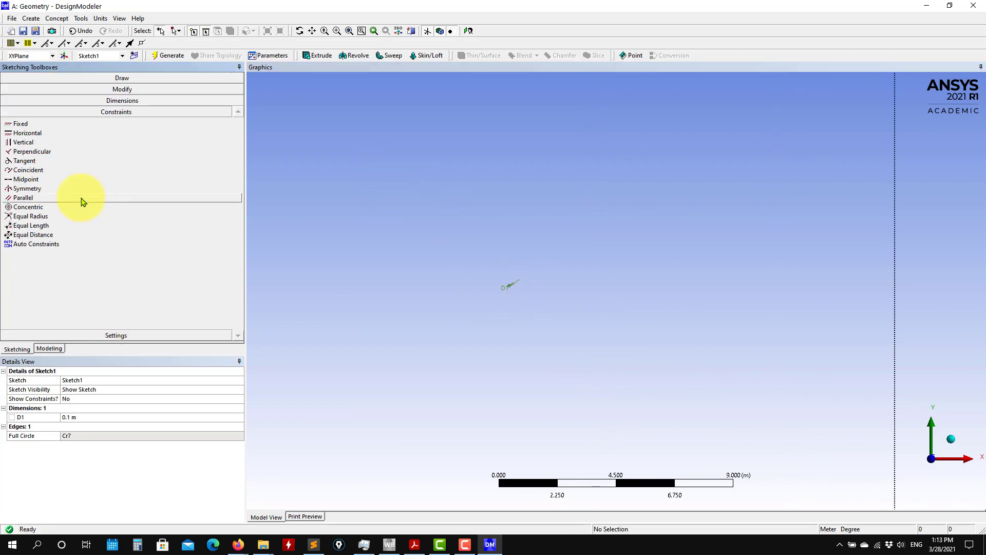
click(30, 171)
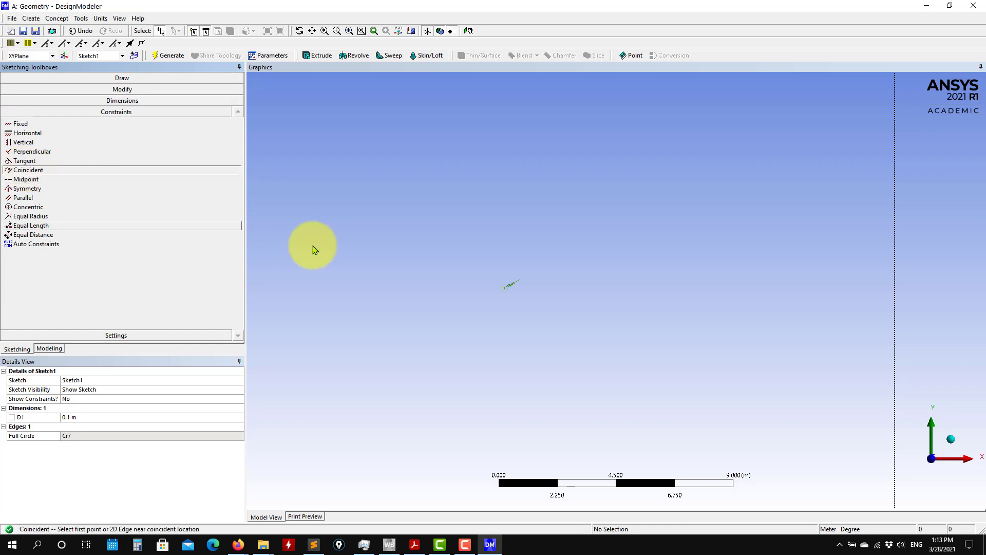
scroll(522, 281, up, 3)
ctrl+middle_drag(432, 332, 653, 348)
scroll(632, 330, up, 4)
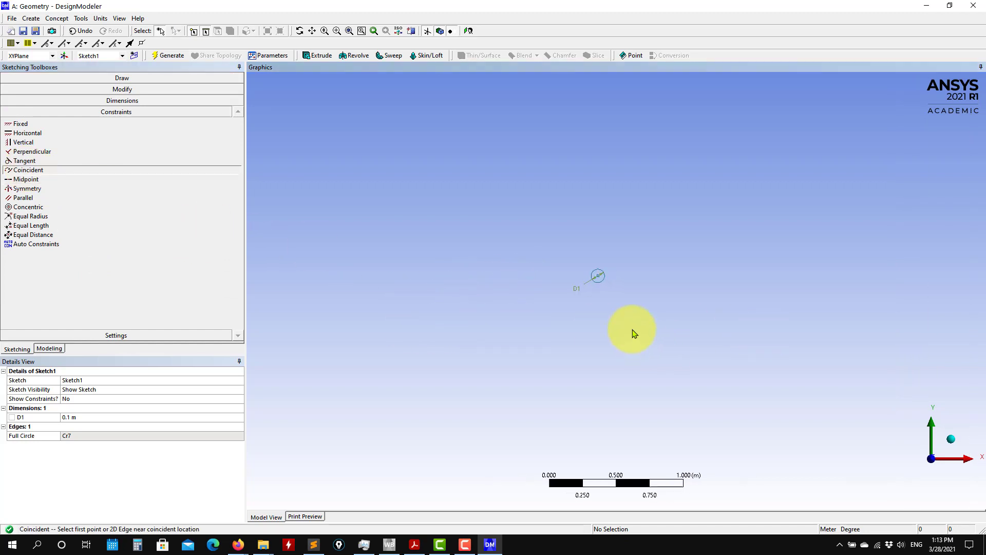
click(585, 264)
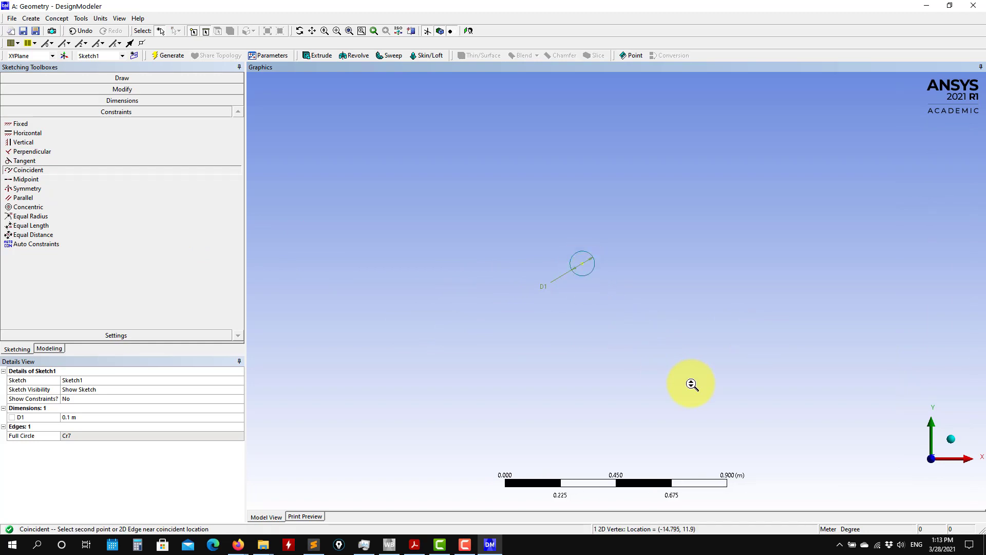
scroll(692, 385, down, 3)
ctrl+middle_drag(755, 365, 441, 141)
scroll(645, 312, down, 3)
scroll(832, 405, down, 2)
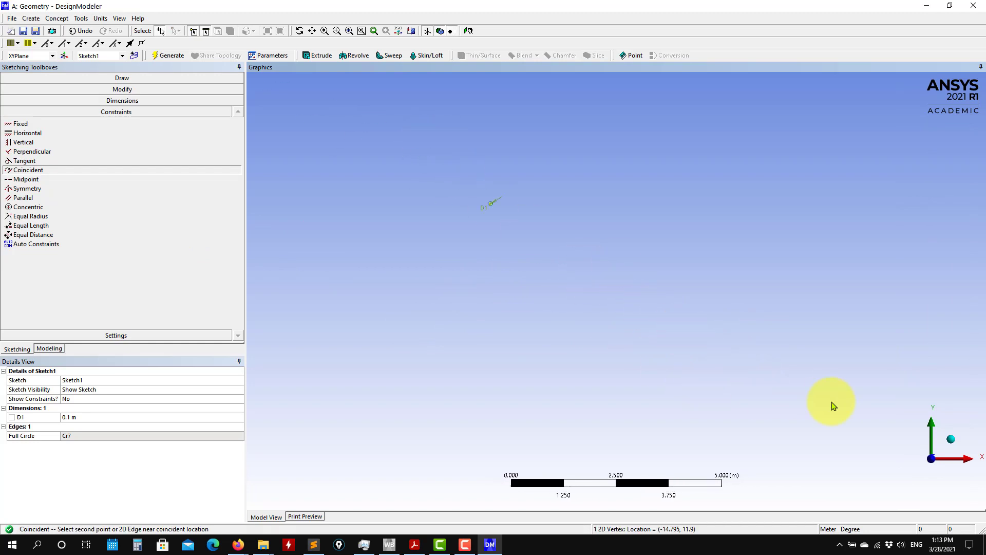
scroll(737, 370, down, 3)
ctrl+middle_drag(730, 353, 490, 153)
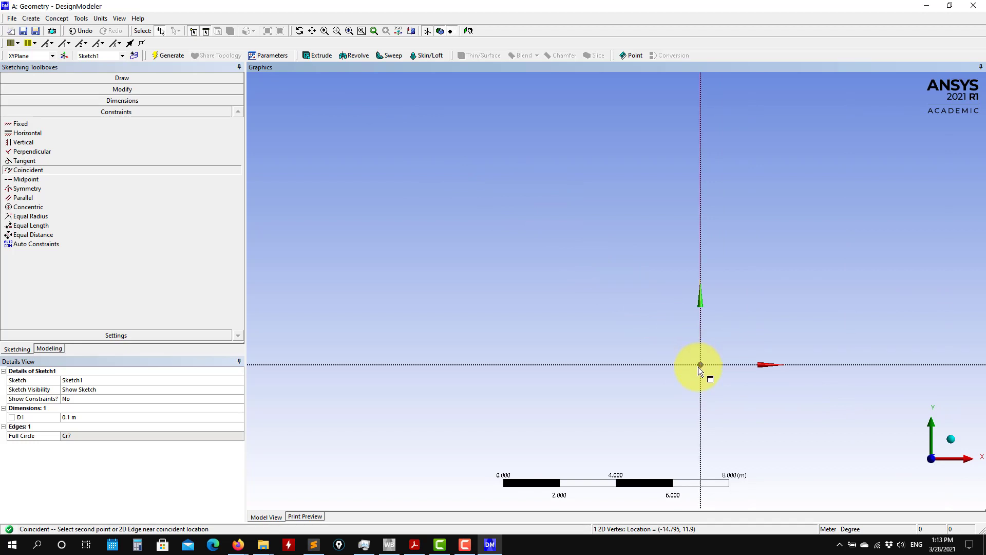
mouse_move(701, 365)
shift+middle_down()
mouse_move(645, 319)
mouse_move(715, 369)
mouse_move(596, 330)
shift+middle_up()
shift+middle_drag(596, 330, 565, 363)
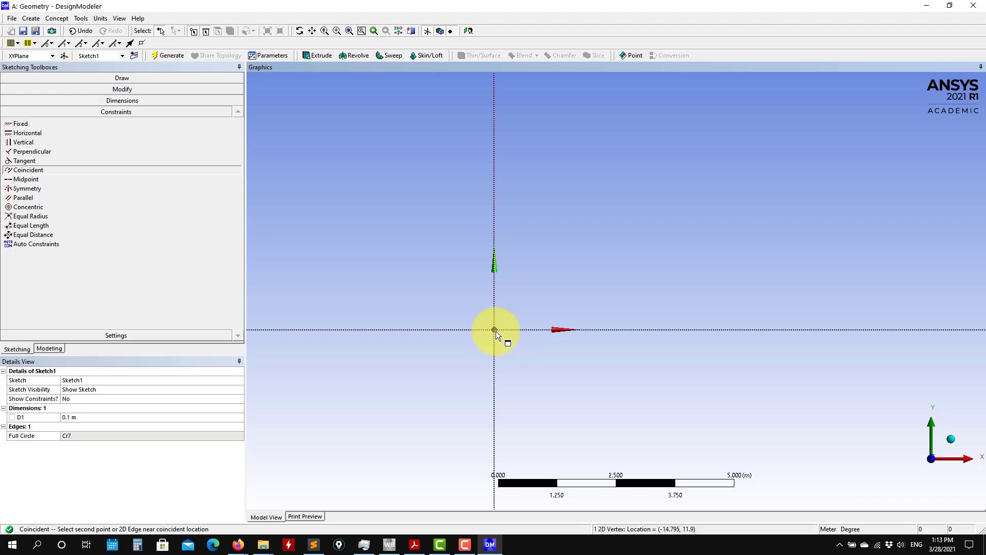
click(495, 330)
Inspect where the circle now sits along the Y axis relative to the origin.
scroll(445, 358, up, 5)
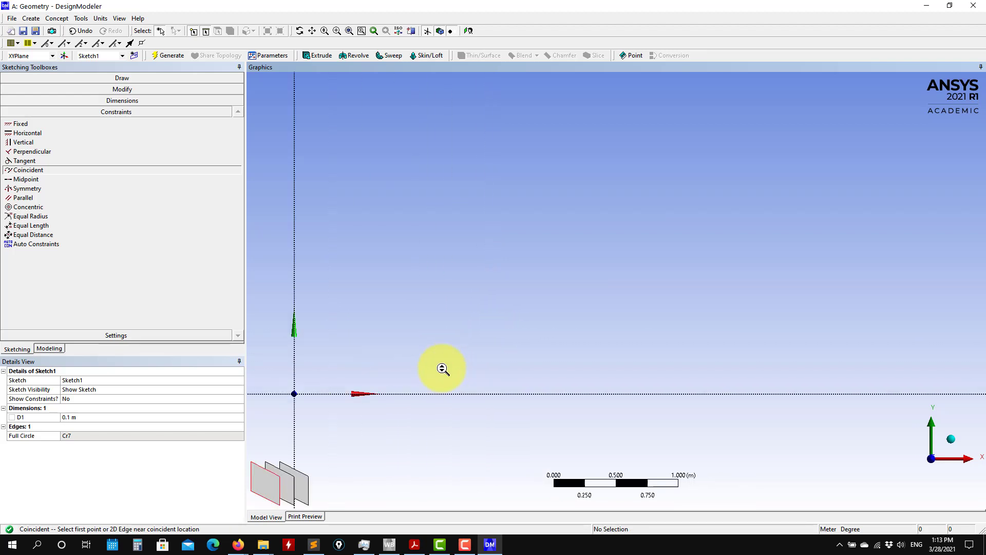
ctrl+middle_drag(436, 368, 985, 257)
ctrl+middle_drag(657, 324, 904, 320)
scroll(633, 344, down, 15)
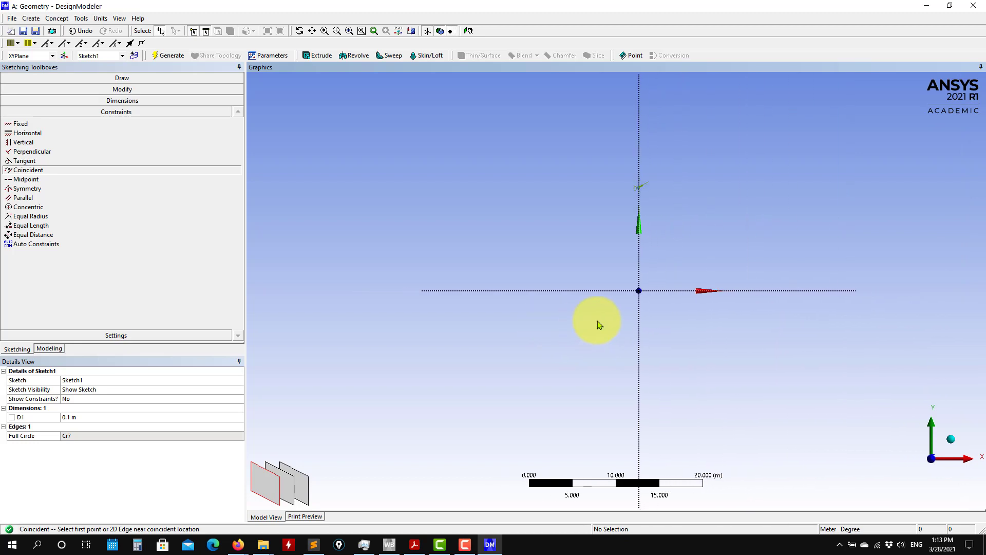
ctrl+middle_drag(653, 290, 543, 317)
scroll(543, 316, up, 2)
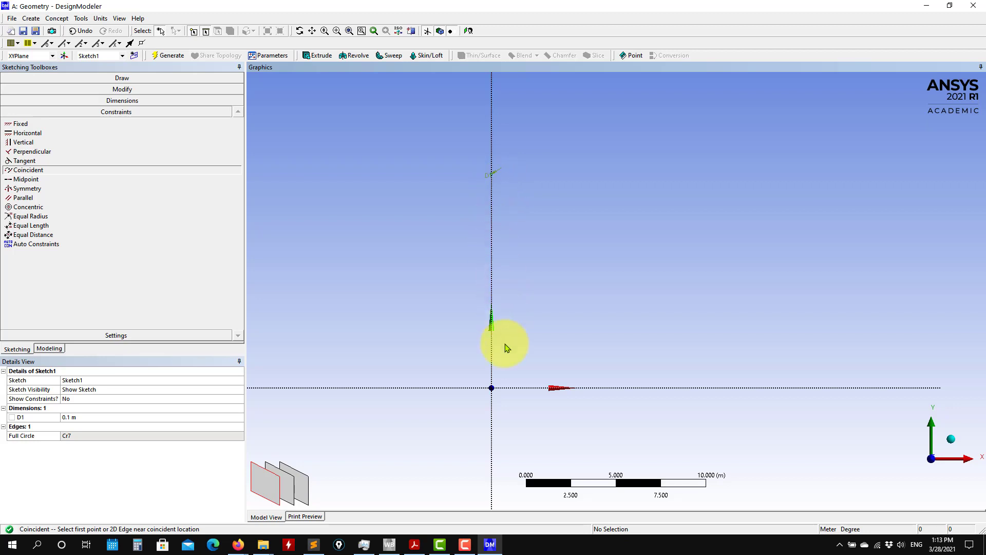
ctrl+middle_drag(534, 298, 549, 280)
scroll(550, 280, up, 4)
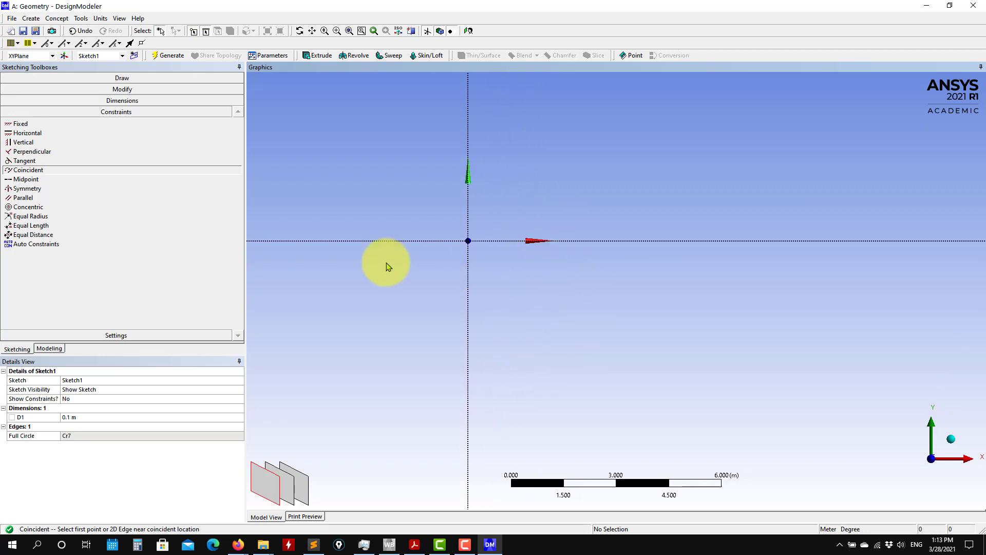
Place a construction point at the sketch origin.
click(129, 78)
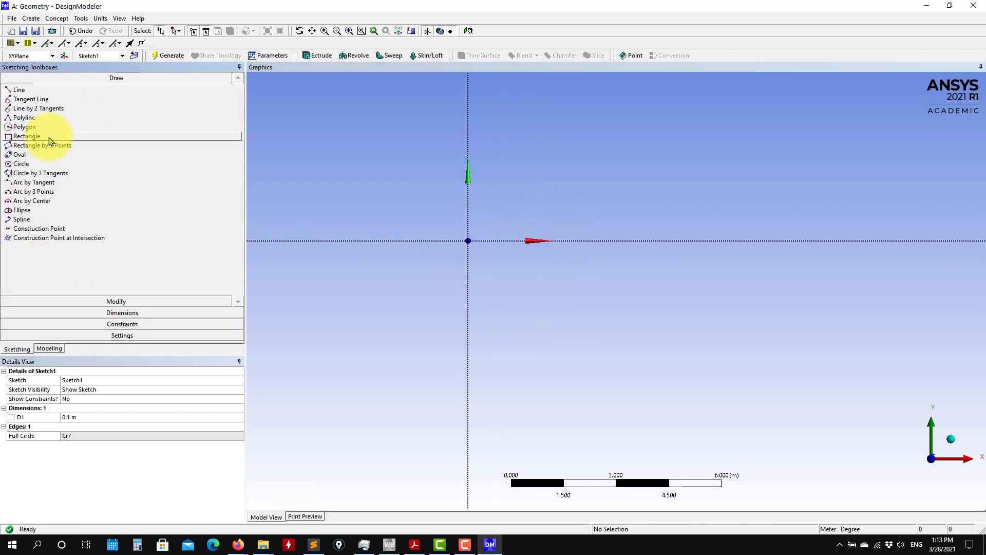
click(33, 228)
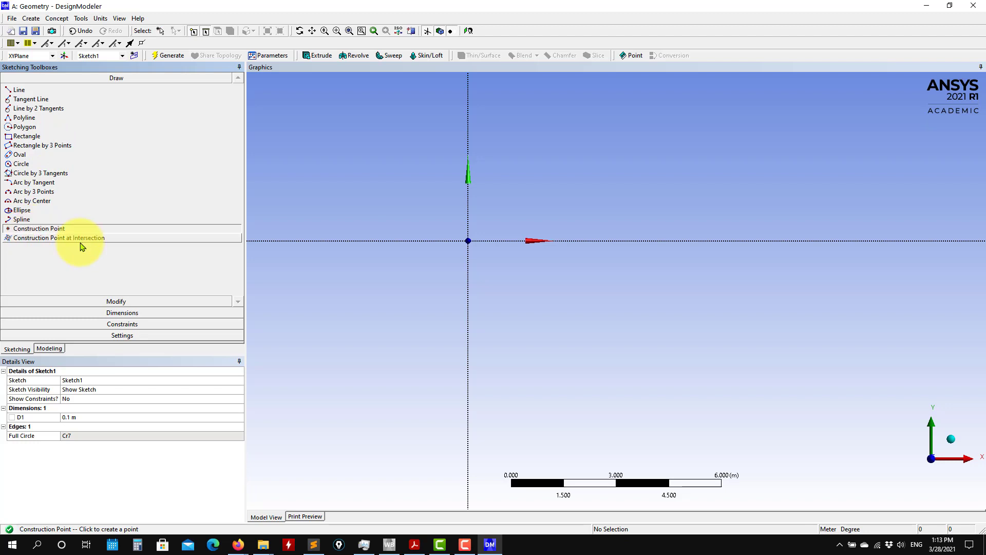
click(468, 240)
ctrl+middle_drag(507, 297, 632, 373)
scroll(579, 346, up, 5)
scroll(627, 177, down, 6)
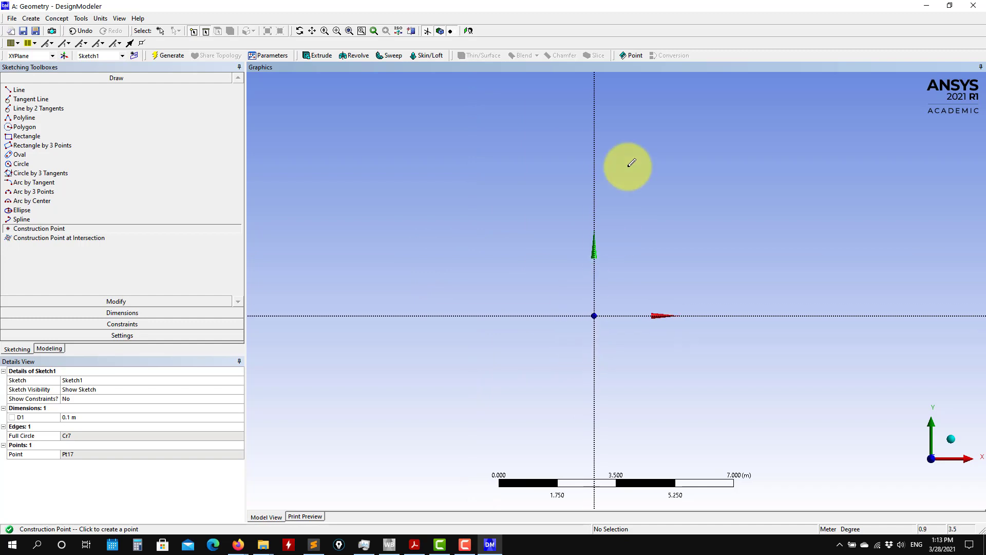
Apply a Coincident constraint between the circle's center point and the construction point at the origin.
click(130, 323)
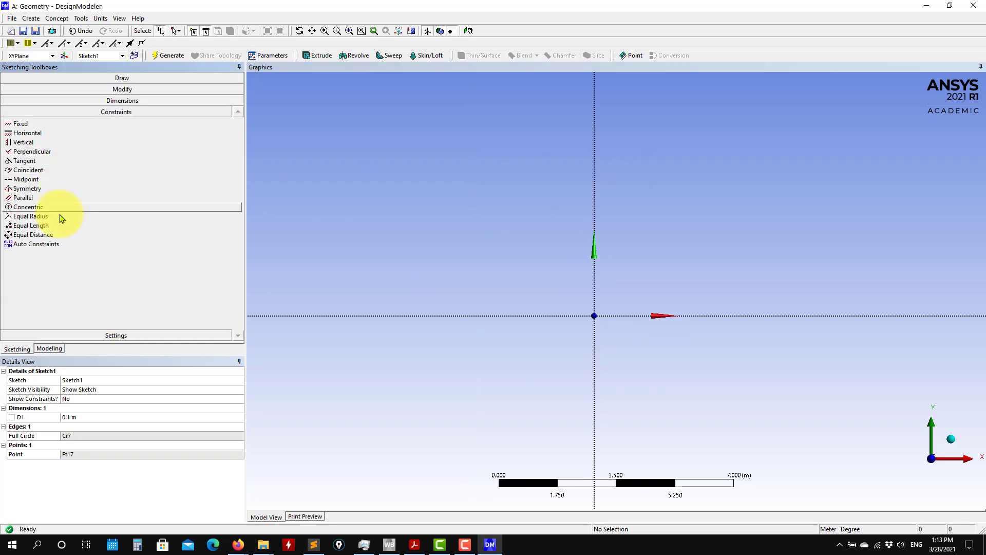
click(41, 172)
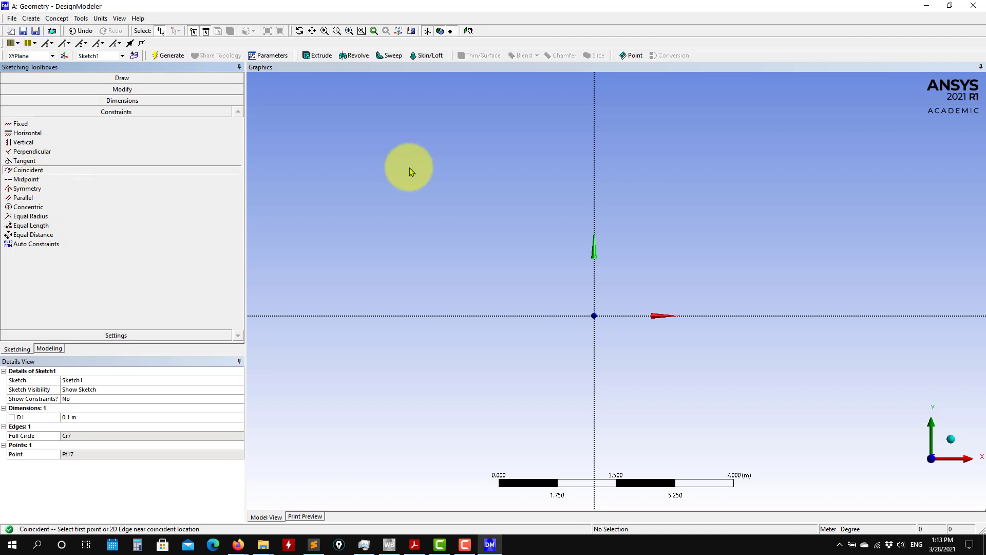
ctrl+middle_drag(409, 169, 334, 331)
scroll(495, 239, down, 5)
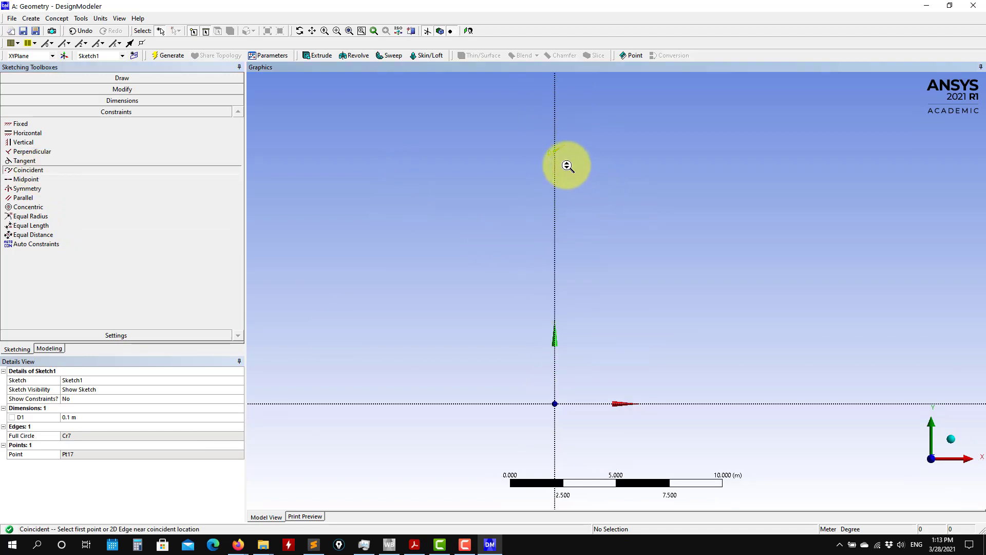
scroll(544, 160, up, 3)
ctrl+middle_drag(535, 154, 621, 361)
scroll(628, 332, up, 3)
scroll(616, 332, up, 6)
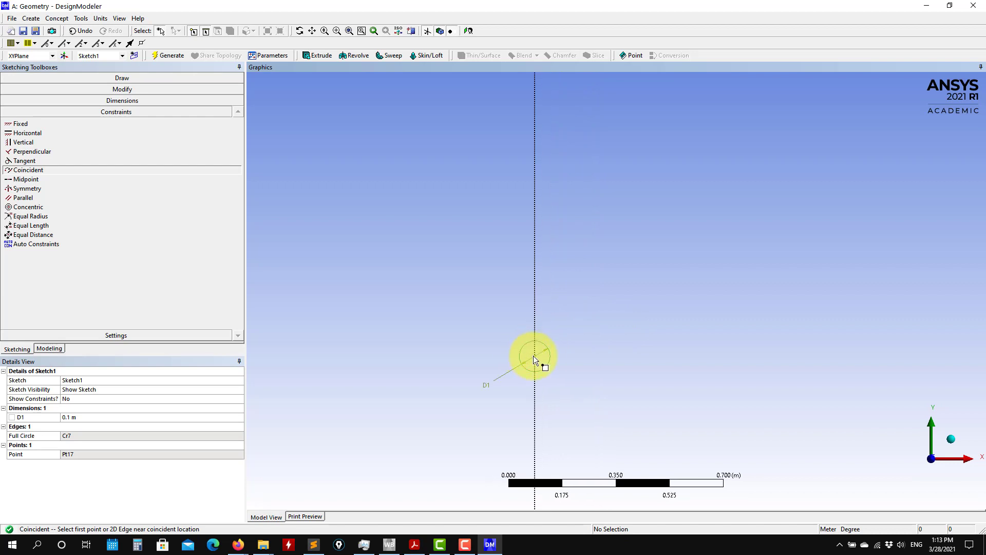
click(533, 358)
scroll(595, 411, down, 6)
scroll(612, 401, down, 2)
ctrl+middle_drag(631, 364, 488, 108)
ctrl+middle_drag(584, 411, 619, 113)
scroll(503, 343, down, 2)
scroll(505, 315, up, 1)
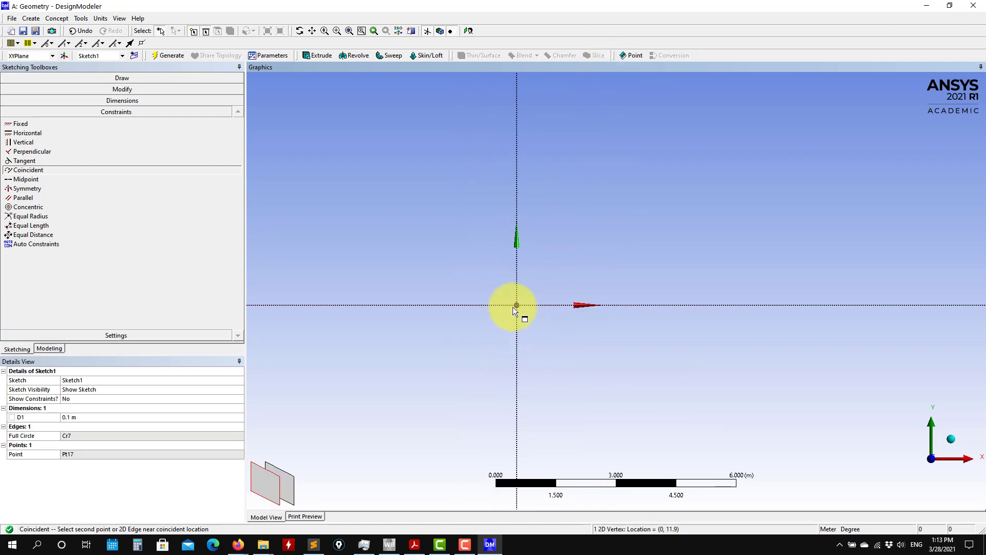
click(518, 307)
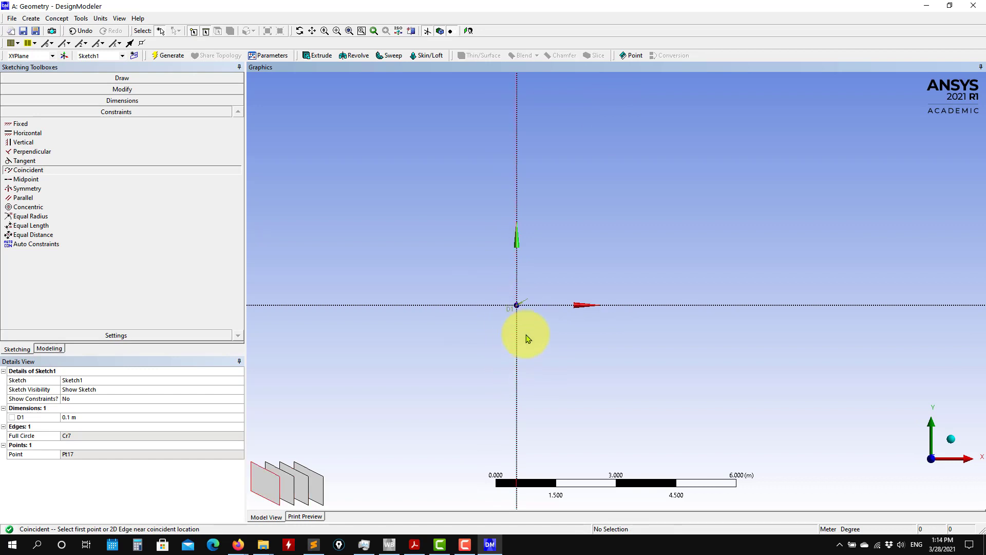
Select the circle's center point and review its coordinates, constraint status and coincident constraints.
scroll(521, 329, down, 1)
scroll(515, 324, up, 4)
ctrl+middle_drag(488, 349, 608, 289)
scroll(528, 226, up, 8)
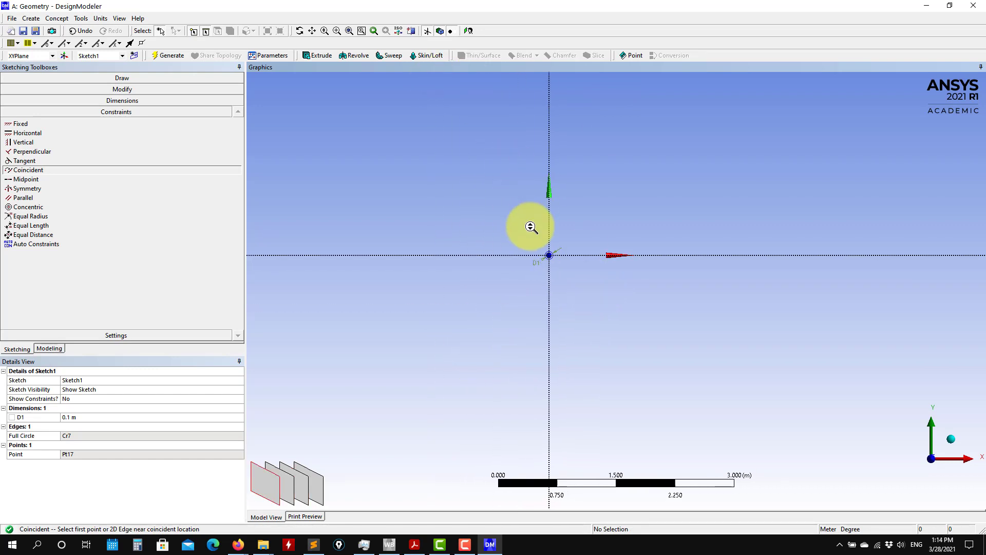
scroll(506, 255, up, 3)
ctrl+middle_drag(431, 238, 687, 345)
scroll(650, 357, up, 6)
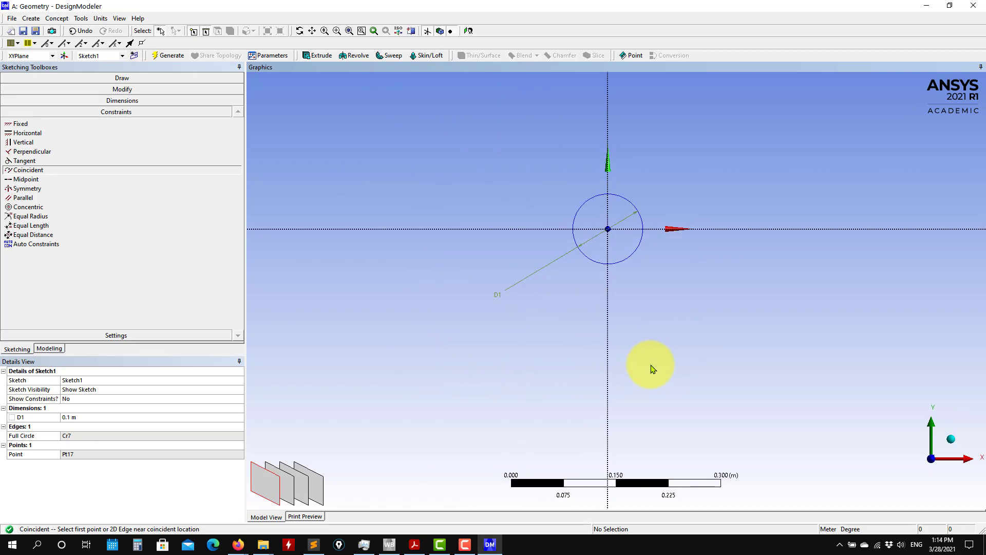
click(130, 80)
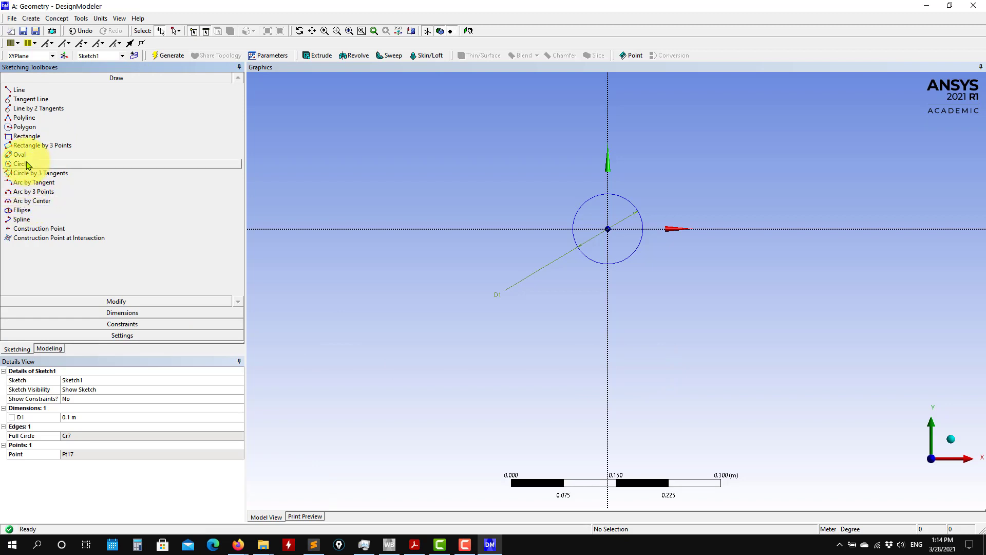
click(609, 229)
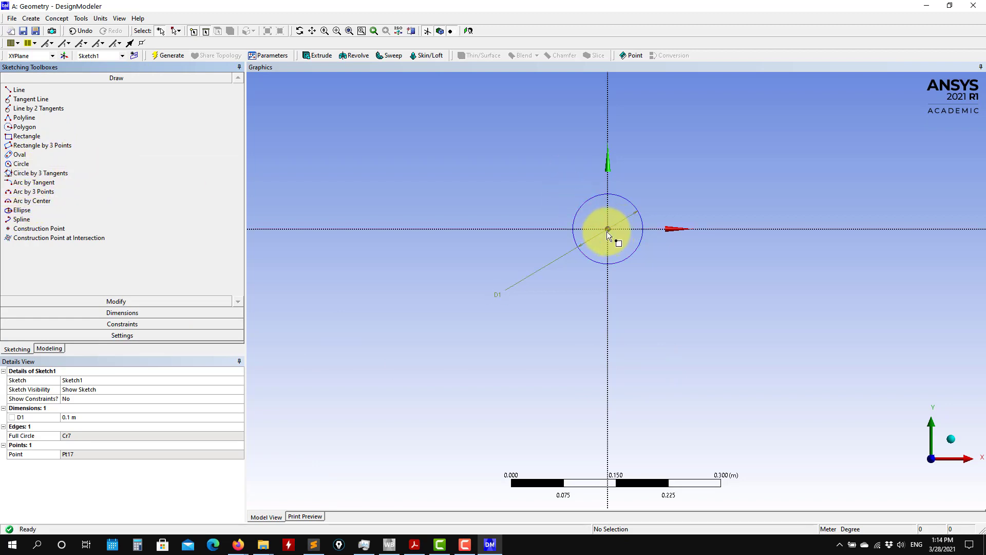
click(607, 229)
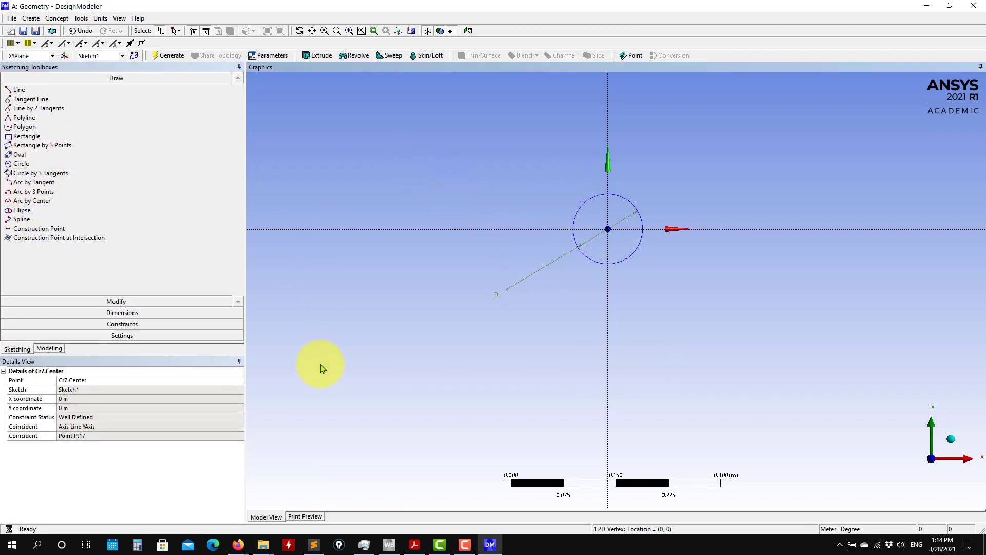
scroll(596, 242, up, 4)
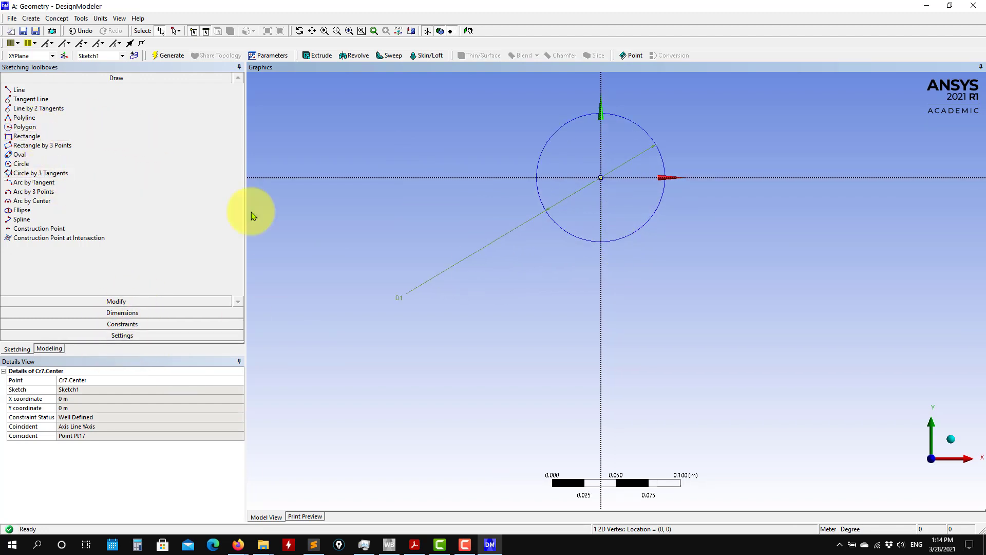
scroll(630, 242, down, 4)
scroll(599, 240, up, 2)
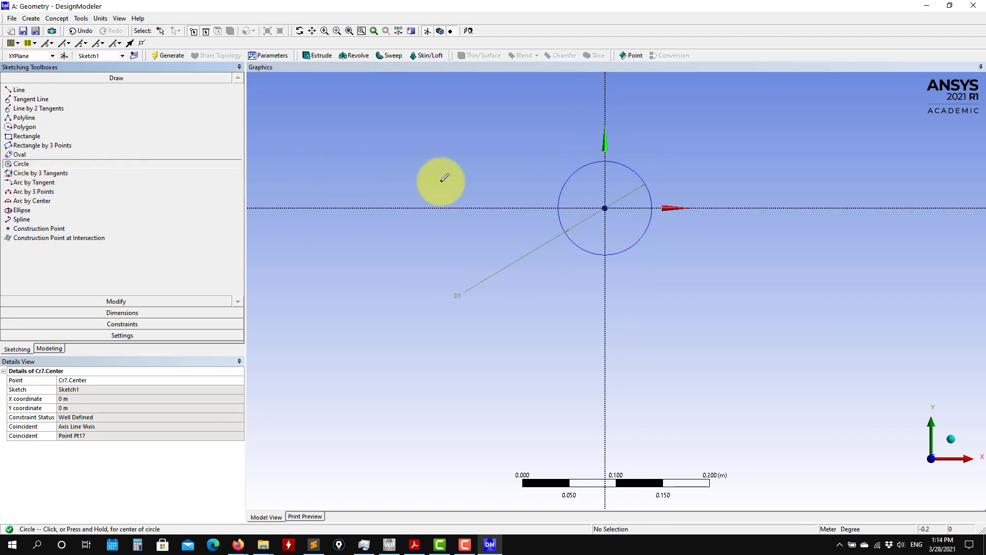
key(Escape)
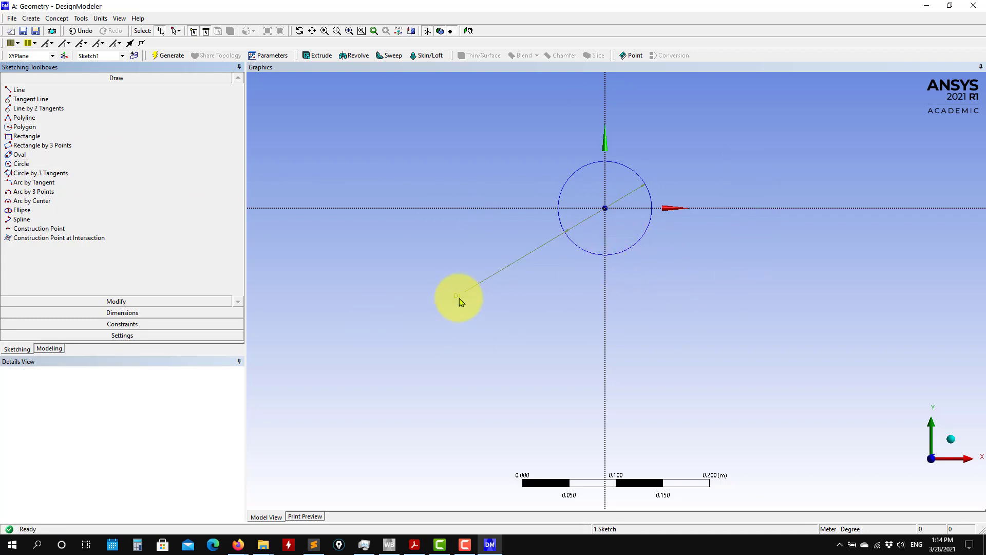
Create a surface from Sketch1 using Surfaces From Sketches with the Add Frozen operation, and generate it.
click(49, 348)
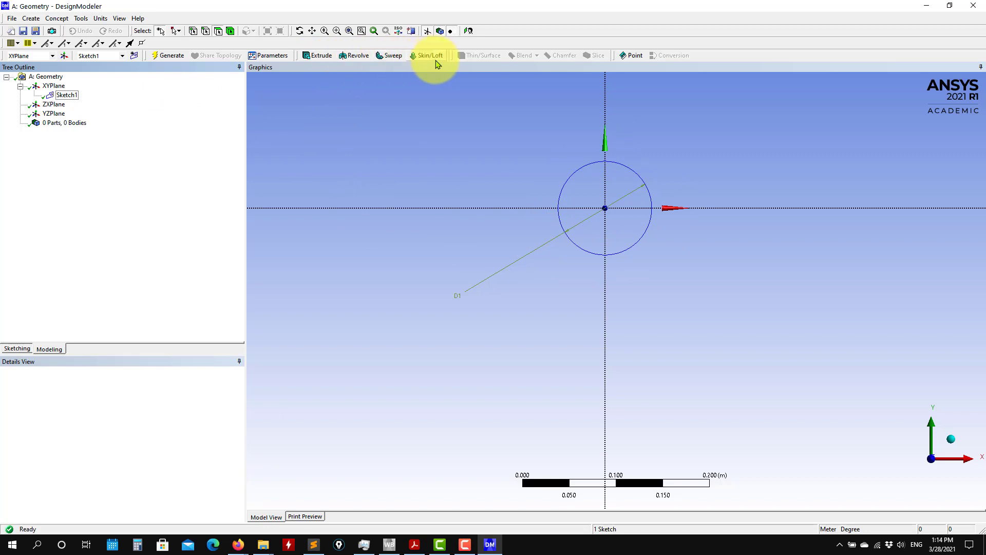
click(65, 24)
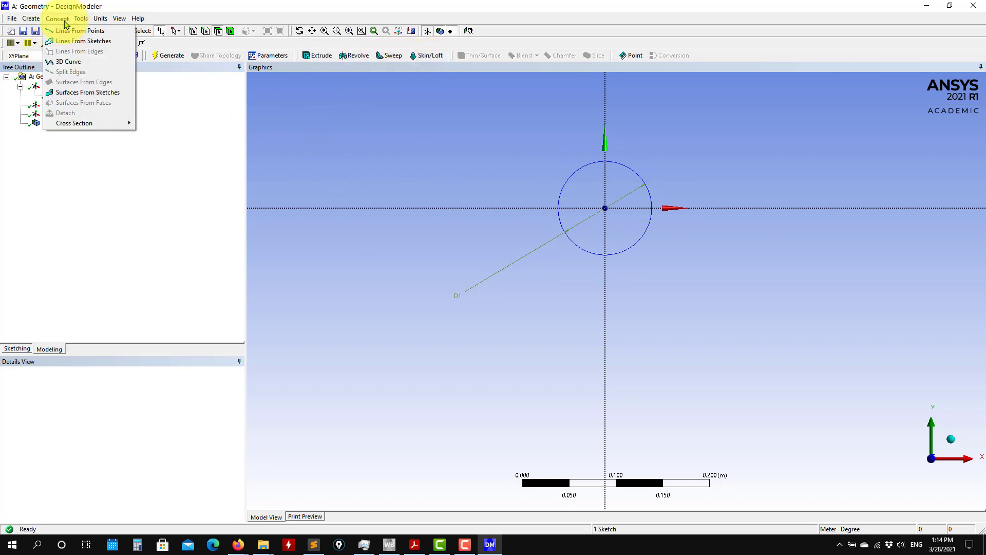
click(70, 93)
click(61, 96)
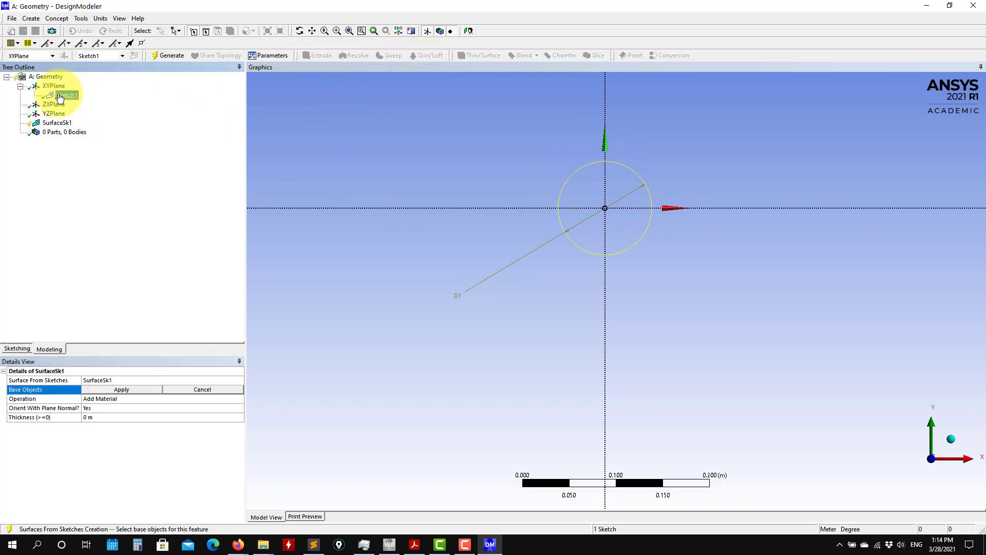
click(115, 395)
click(132, 394)
click(94, 399)
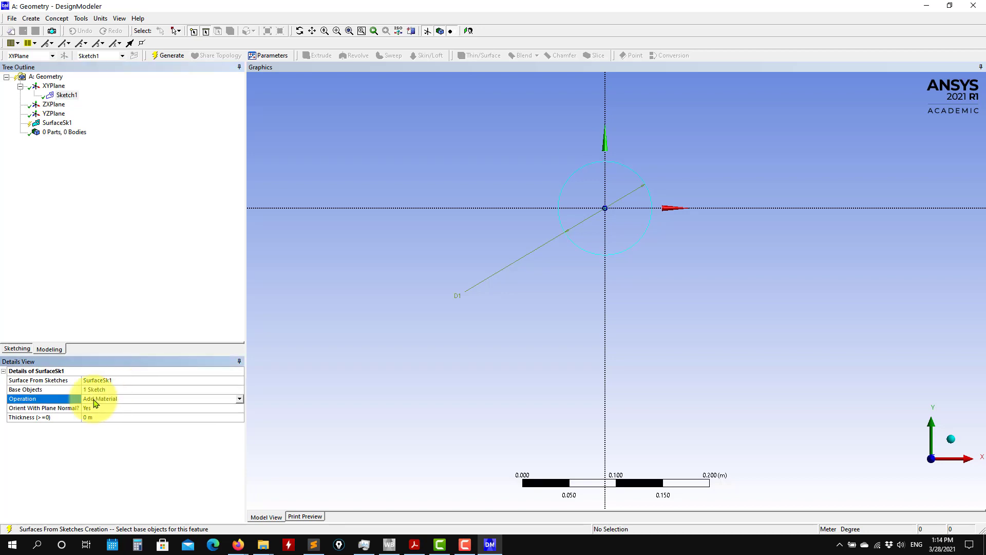
click(239, 398)
click(115, 407)
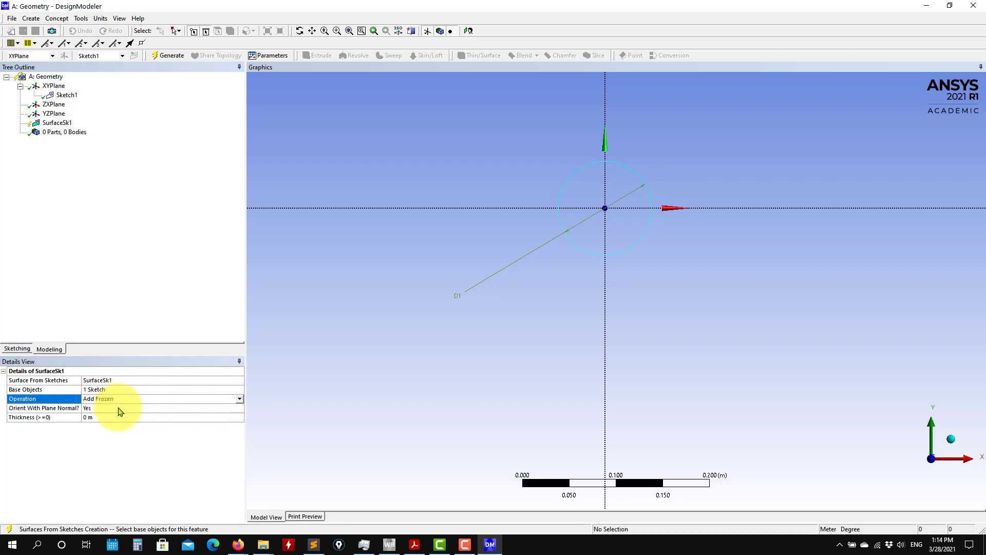
click(172, 57)
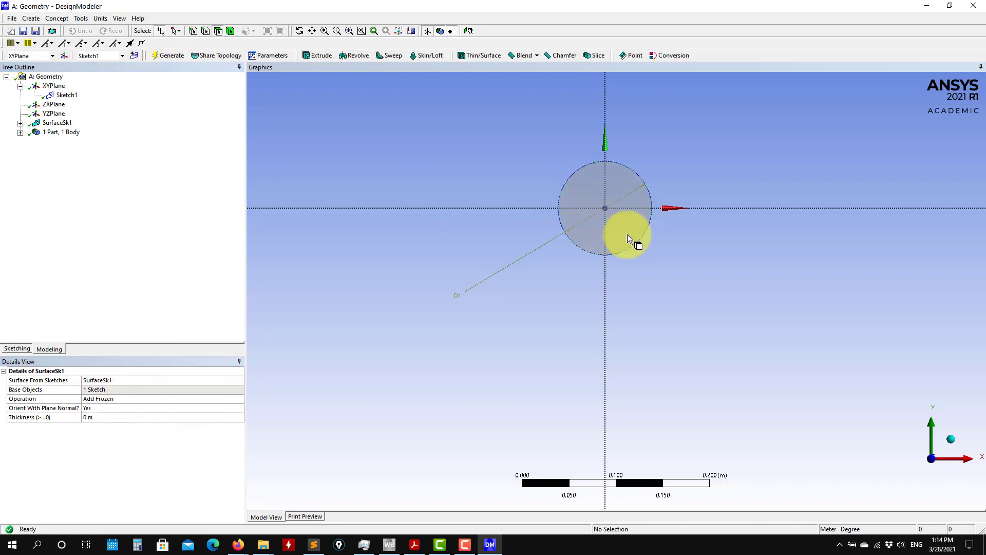
Inspect the circular surface at an angle and review the details and available options of its surface body.
middle_drag(626, 232, 814, 215)
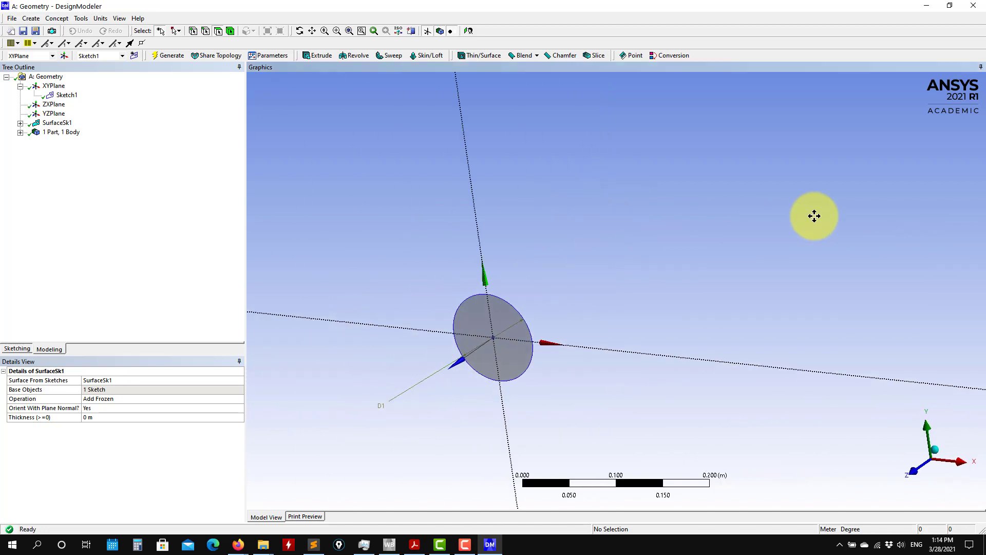
click(21, 133)
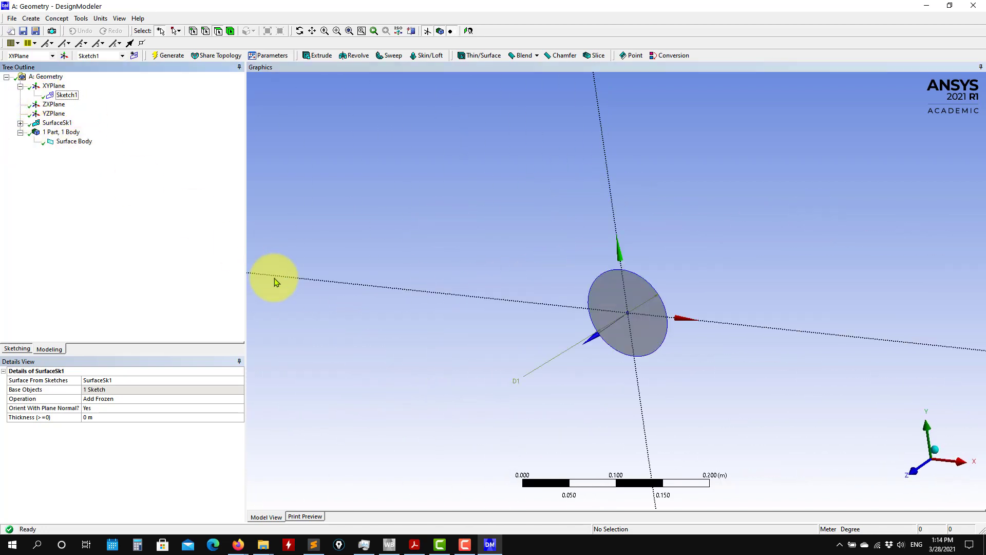
click(66, 143)
right_click(67, 143)
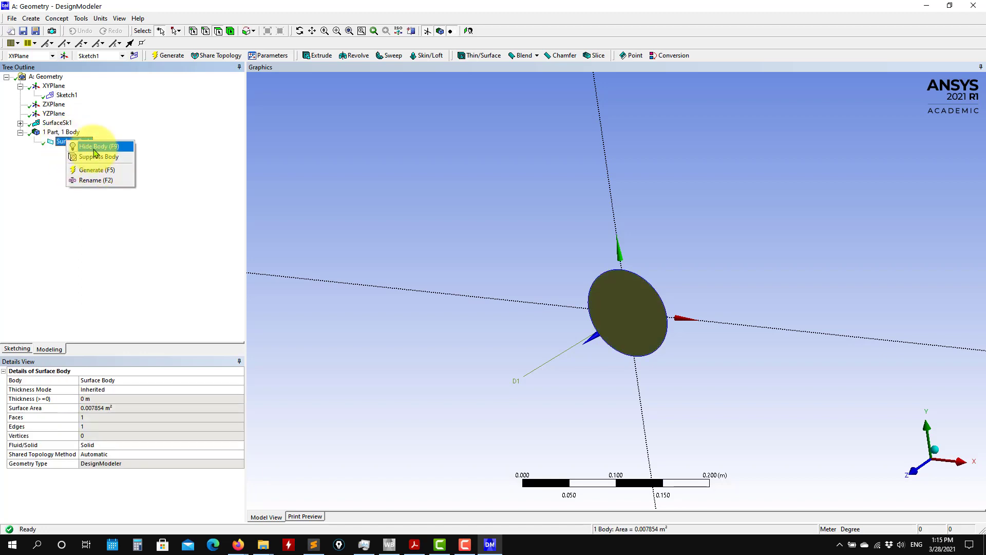
click(338, 200)
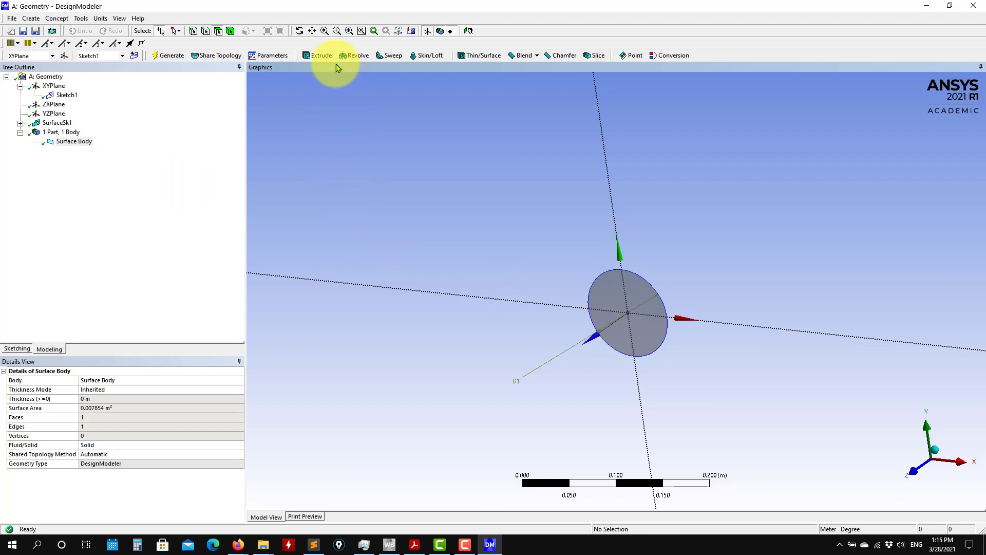
Set up an Extrude of Sketch1 with the Add Frozen operation.
click(321, 55)
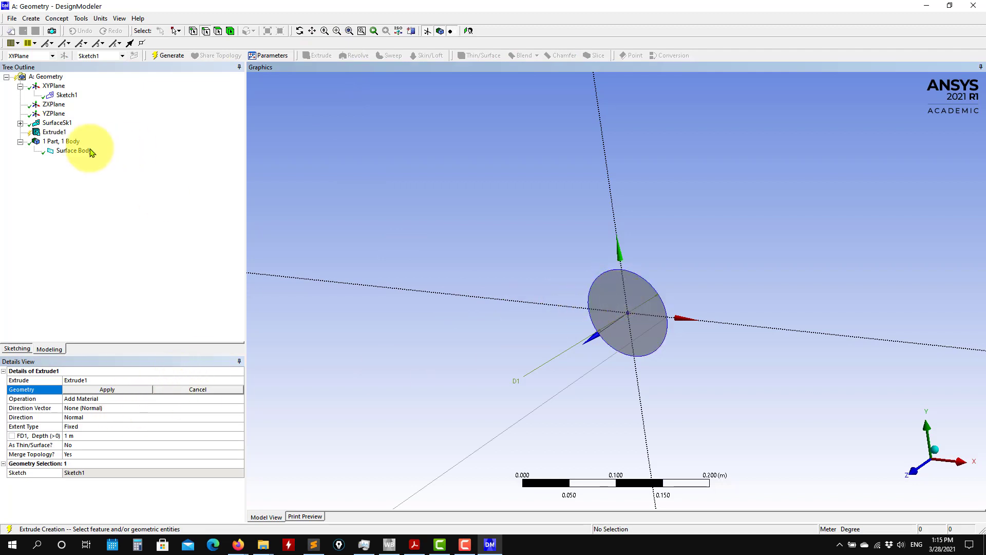
click(132, 395)
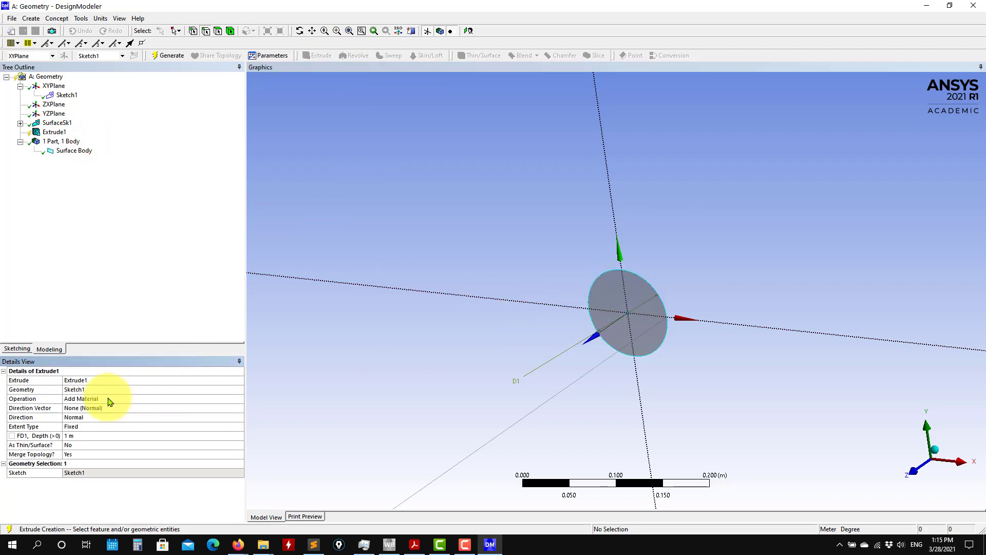
click(240, 399)
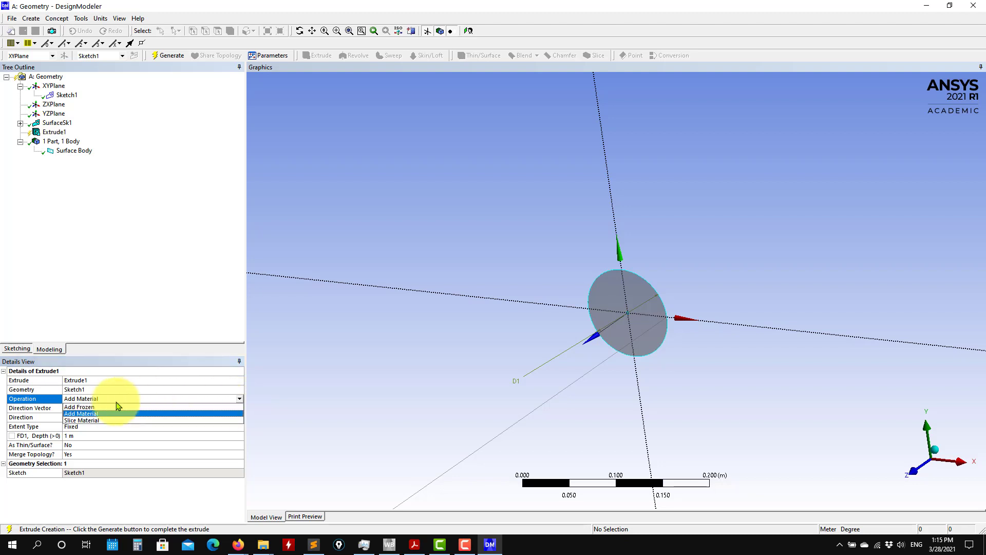
click(88, 411)
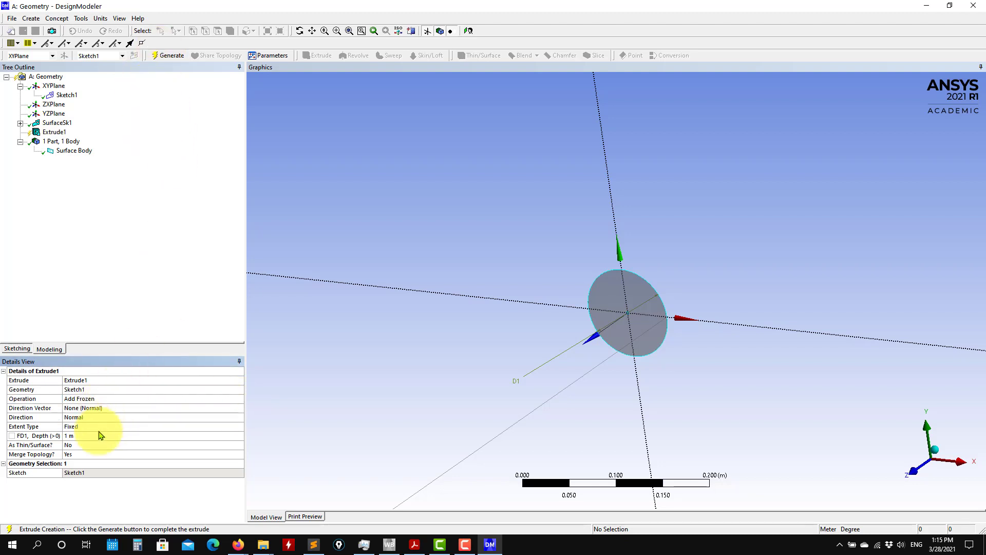
Set the extrusion depth to 7 m along the sketch normal and generate the solid.
scroll(408, 377, down, 3)
scroll(409, 374, down, 5)
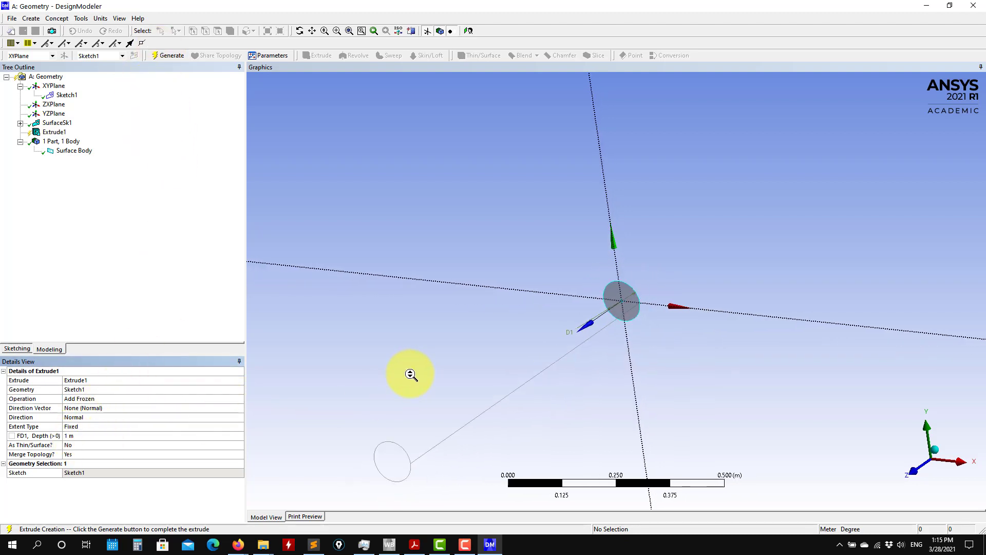
click(136, 410)
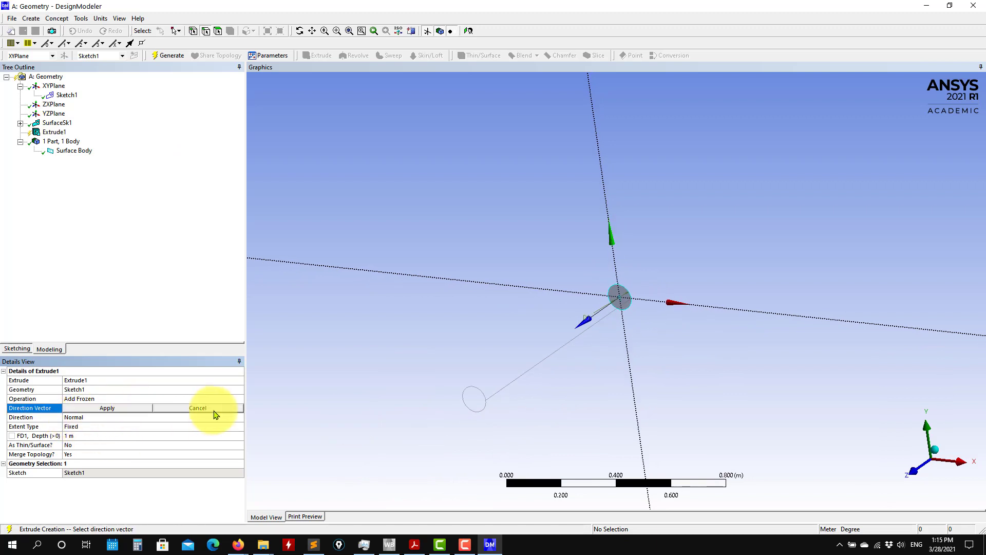
click(109, 409)
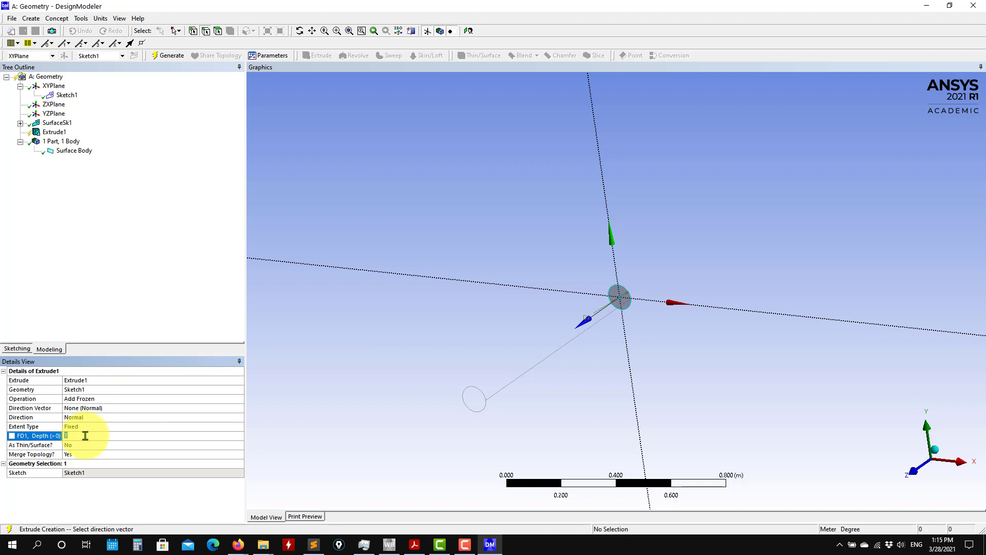
click(177, 54)
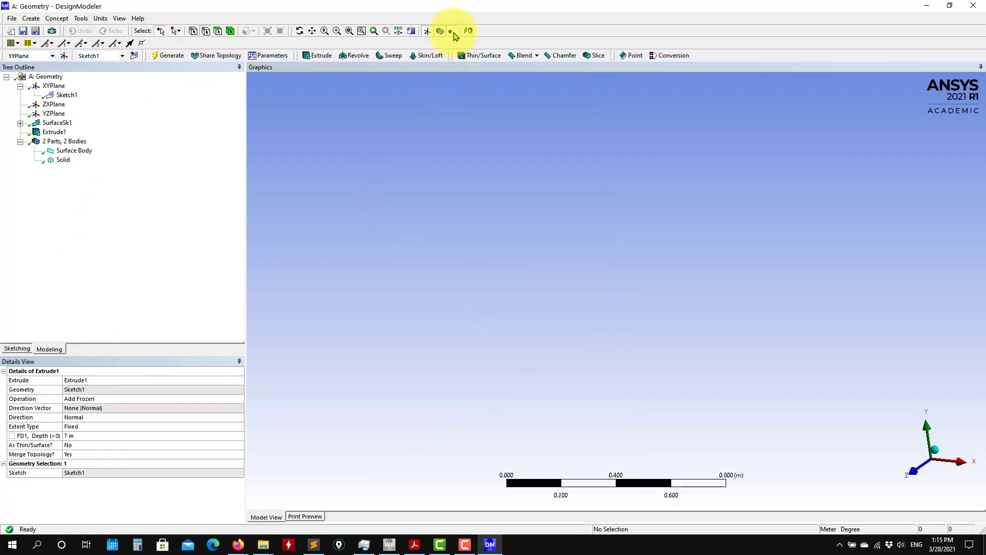
Inspect the full length of the extruded pipe from different angles and review the details of Sketch1.
click(349, 31)
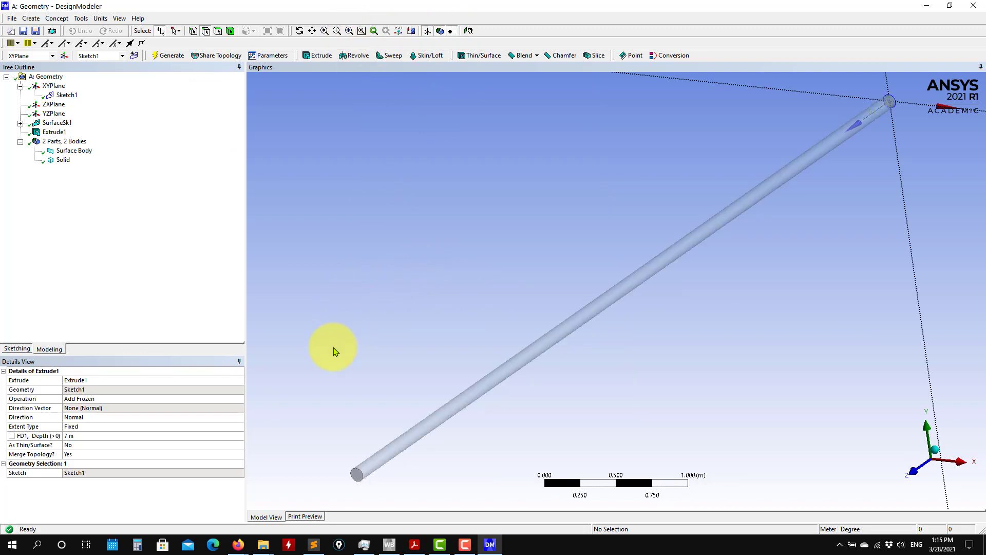
click(65, 96)
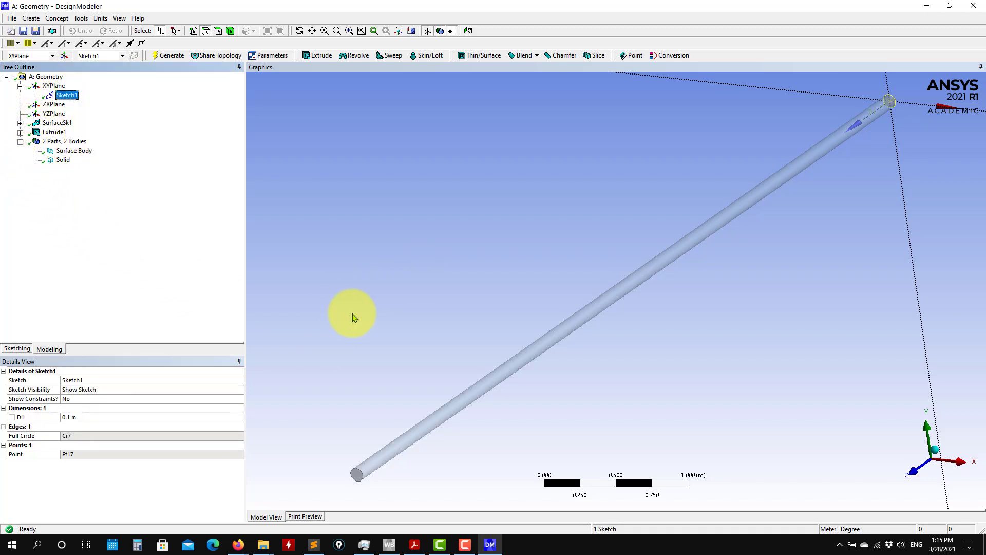
click(352, 311)
mouse_move(402, 282)
middle_down()
mouse_move(550, 257)
mouse_move(526, 265)
mouse_move(473, 255)
mouse_move(563, 273)
mouse_move(417, 314)
middle_up()
scroll(417, 314, down, 5)
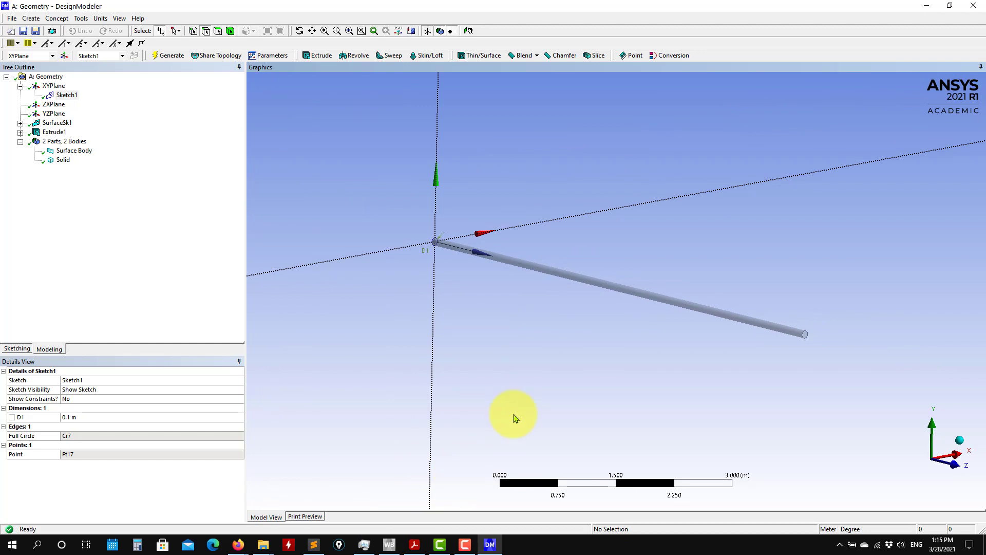
Create a new sketch on the YZPlane, viewed along the X axis, and open it for sketching.
click(922, 465)
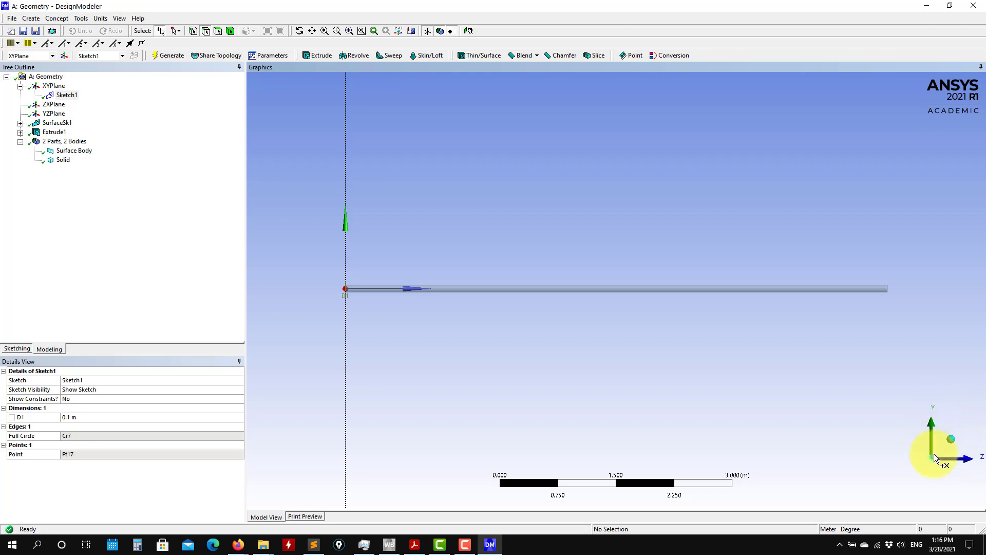
click(54, 113)
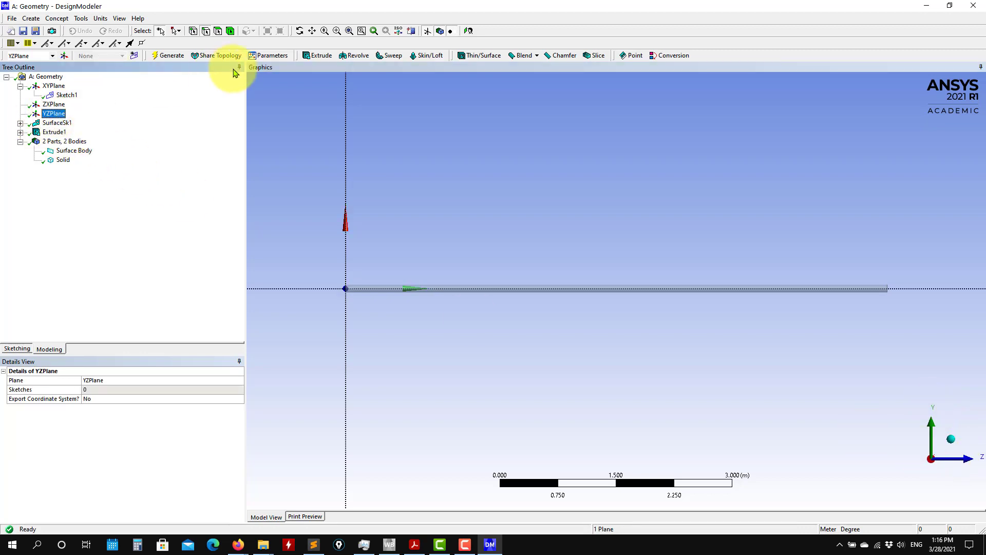
click(134, 54)
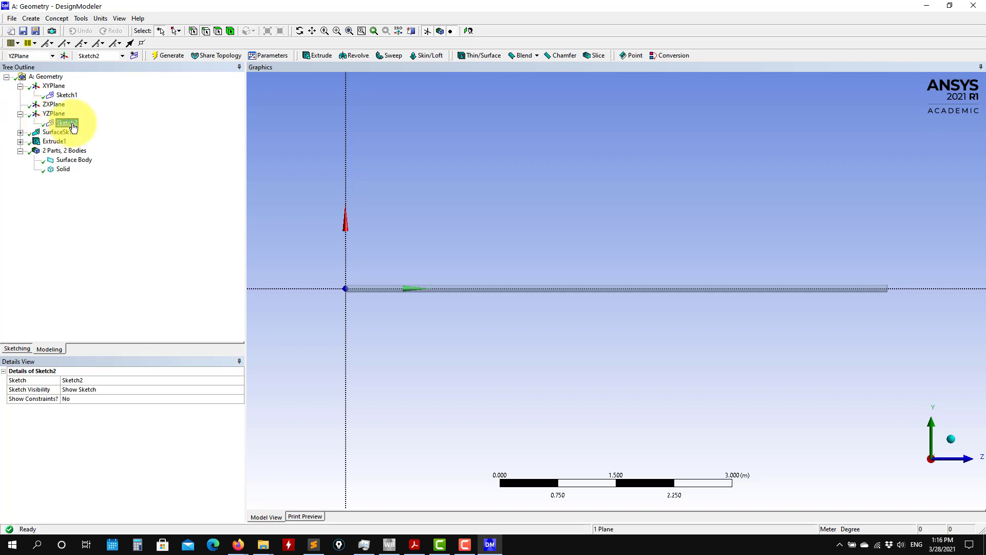
click(73, 127)
click(17, 349)
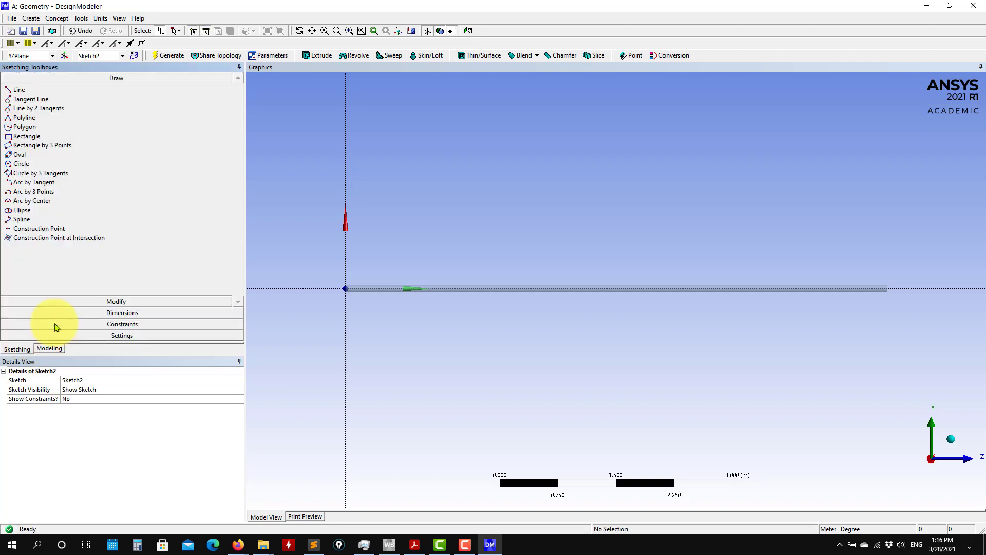
Draw a rectangle about 8.56 m long and 1 m high above the pipe in Sketch2.
click(27, 137)
click(287, 135)
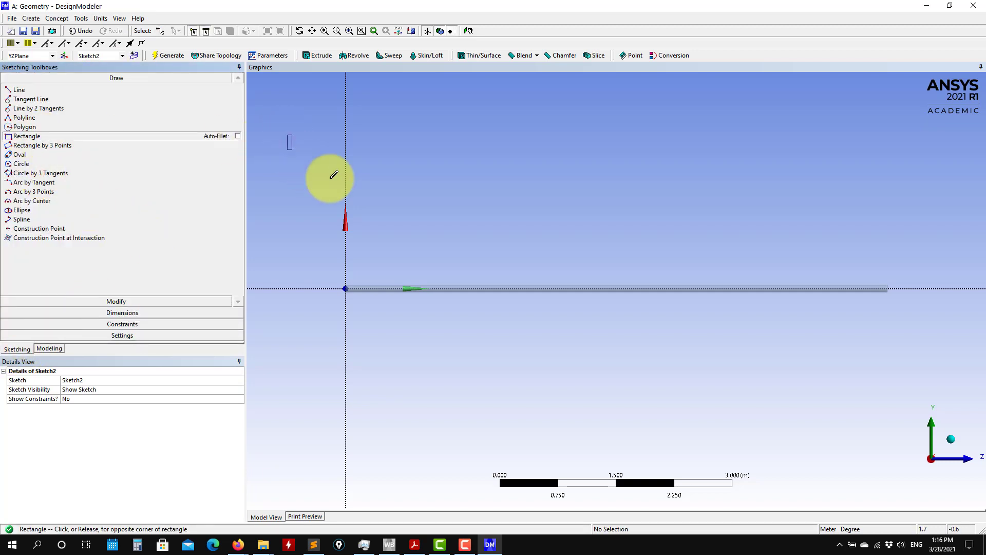
click(949, 210)
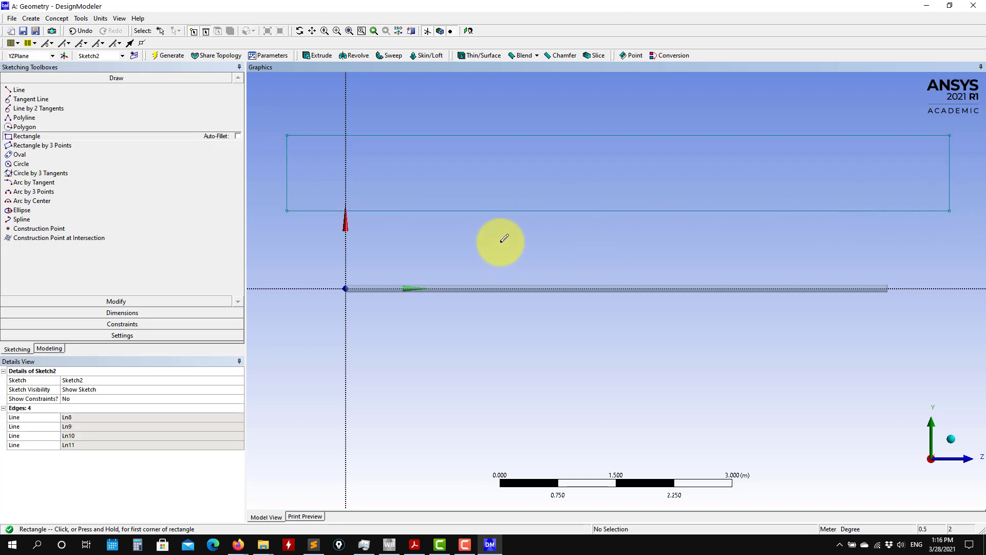
Add a General dimension to the rectangle's short side and set it to 0.1 m.
click(115, 315)
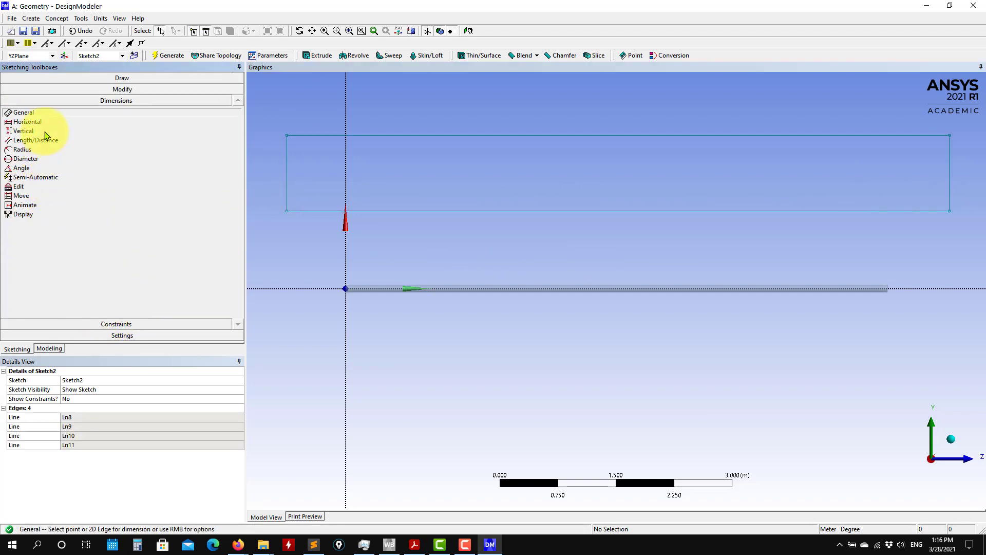
click(286, 169)
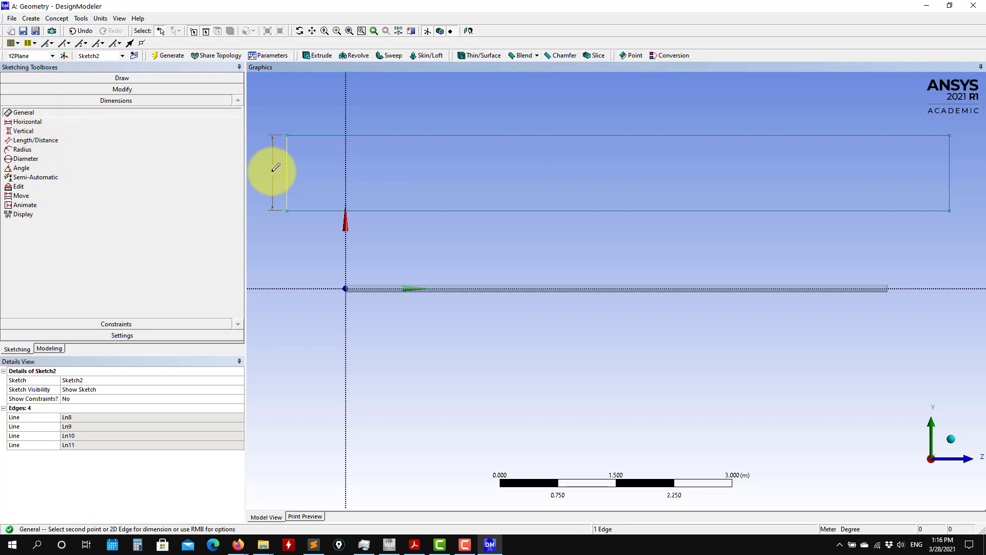
click(269, 168)
click(94, 417)
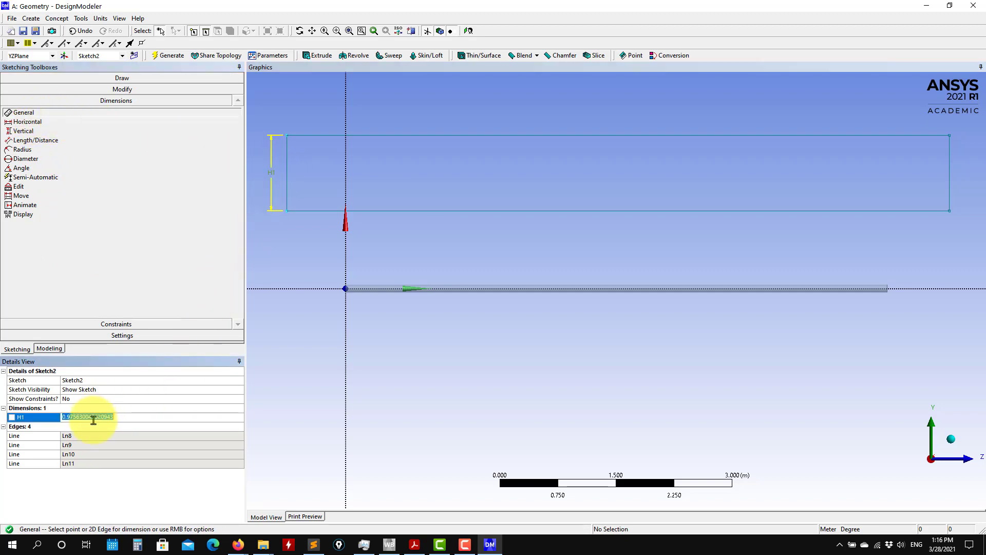
text(0.1)
key(Return)
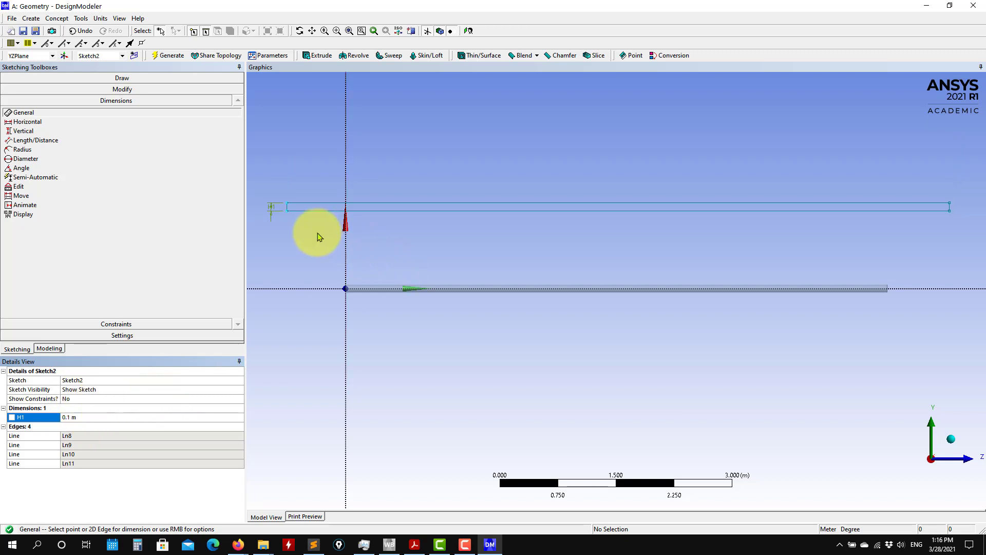
Add a General dimension to the rectangle's long side and set it to 7 m.
click(420, 206)
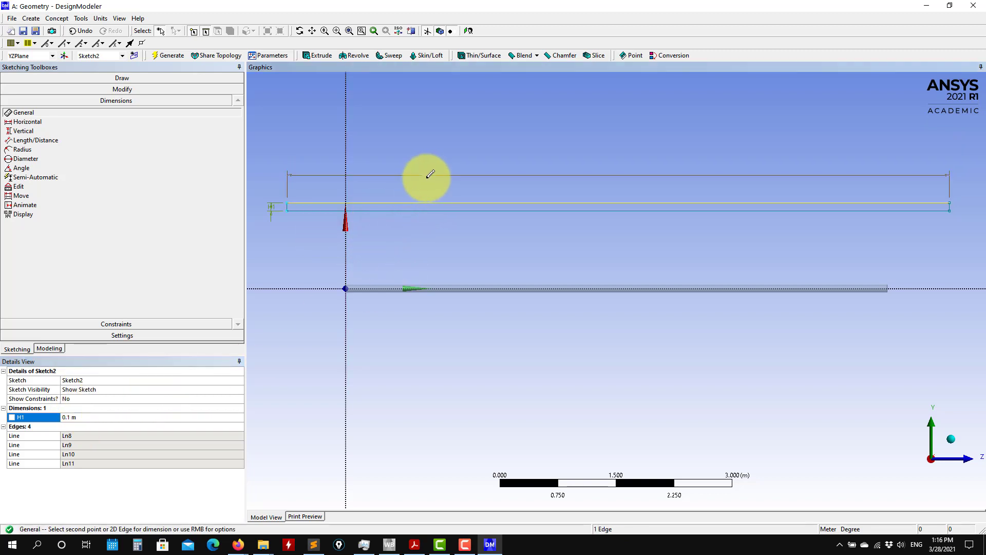
click(430, 176)
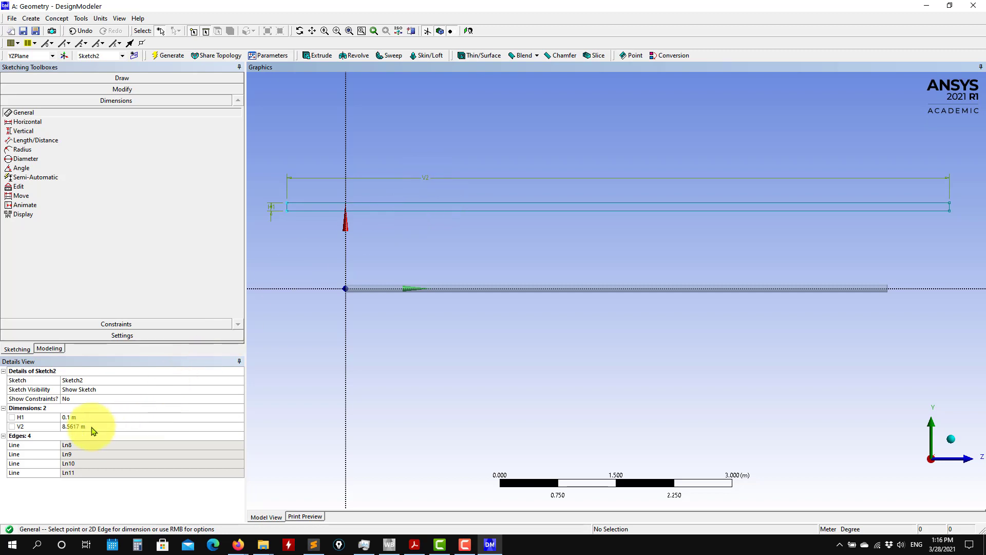
click(92, 426)
key(Return)
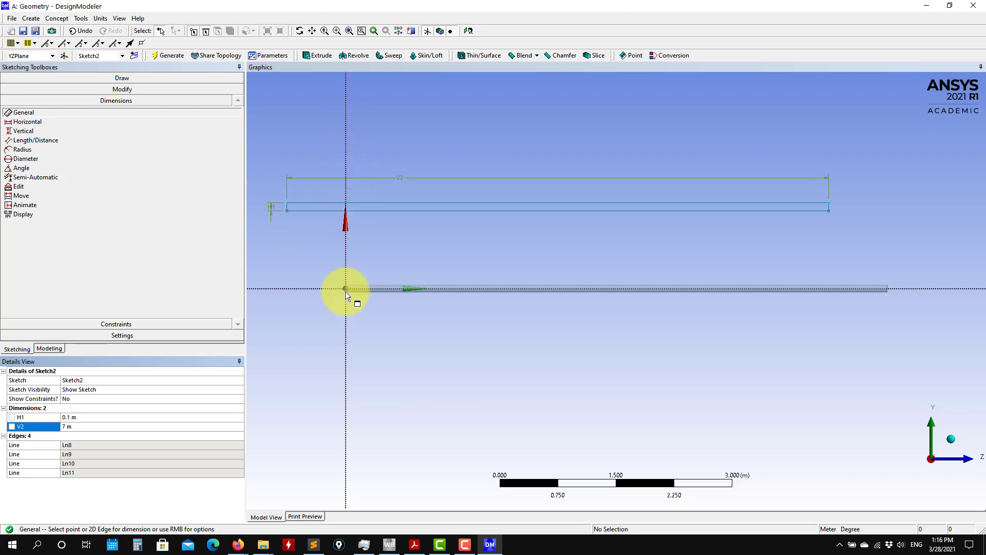
Apply a Coincident constraint between the rectangle's short side nearest the origin and the vertical axis.
click(114, 324)
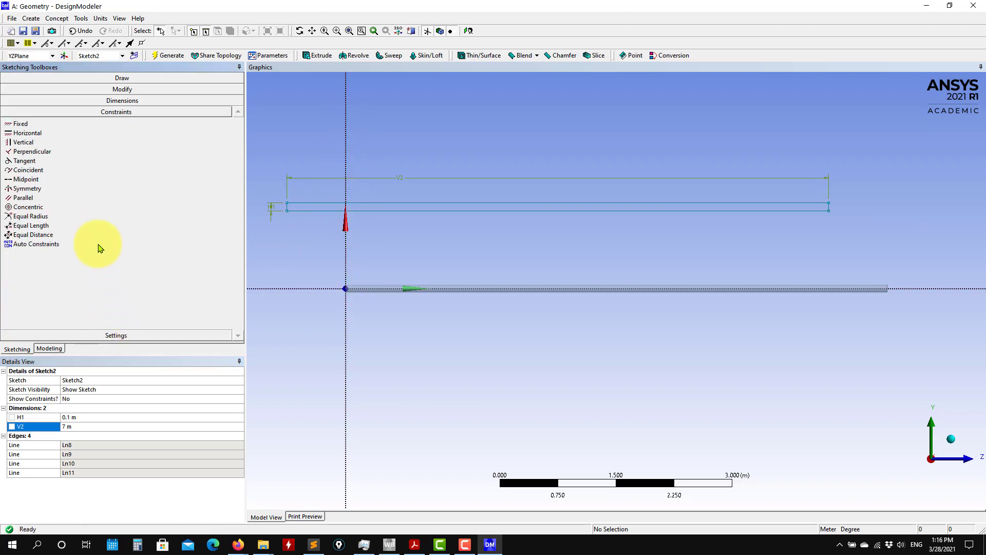
click(37, 172)
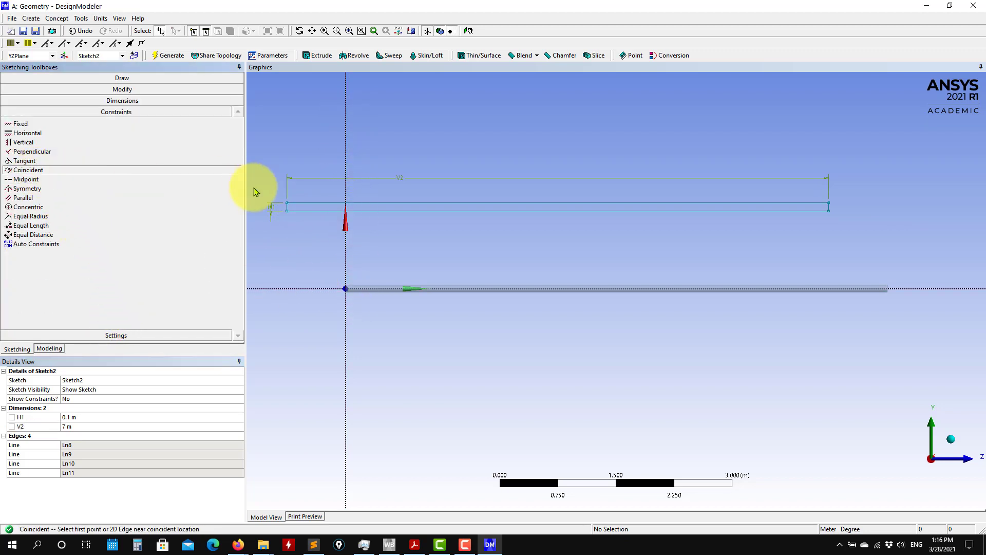
scroll(282, 223, up, 4)
ctrl+middle_drag(384, 245, 465, 248)
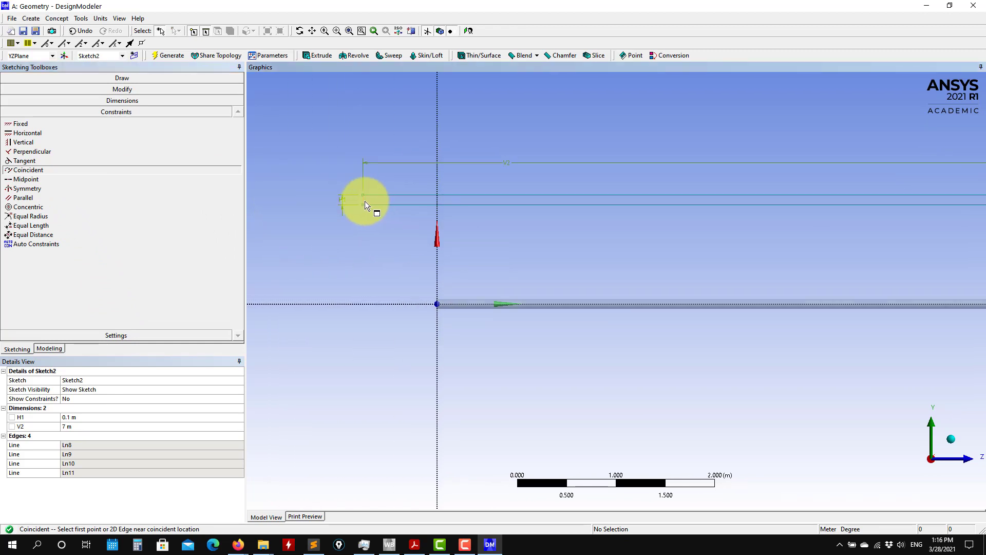
click(365, 200)
click(438, 146)
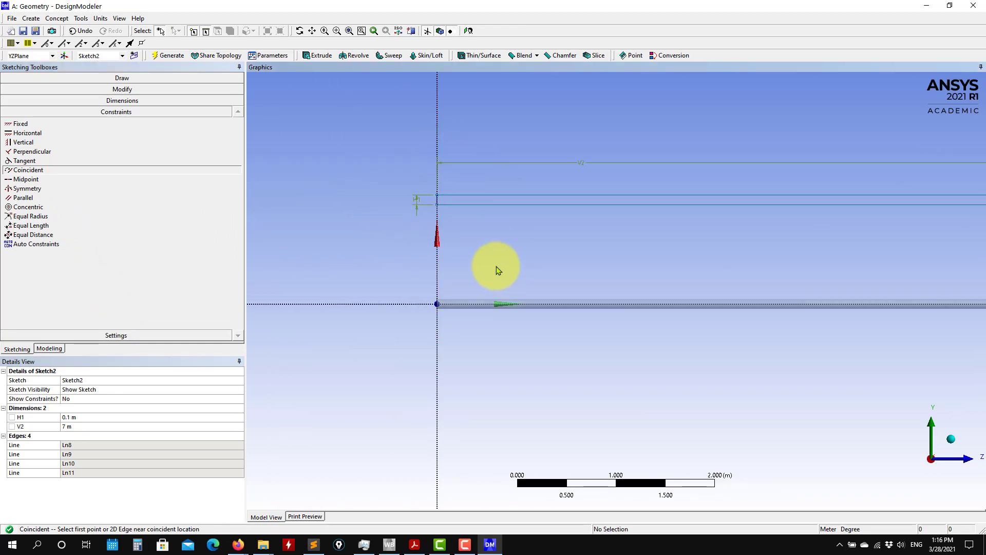
scroll(498, 264, up, 3)
scroll(523, 262, down, 7)
ctrl+middle_drag(596, 262, 540, 268)
scroll(498, 276, up, 4)
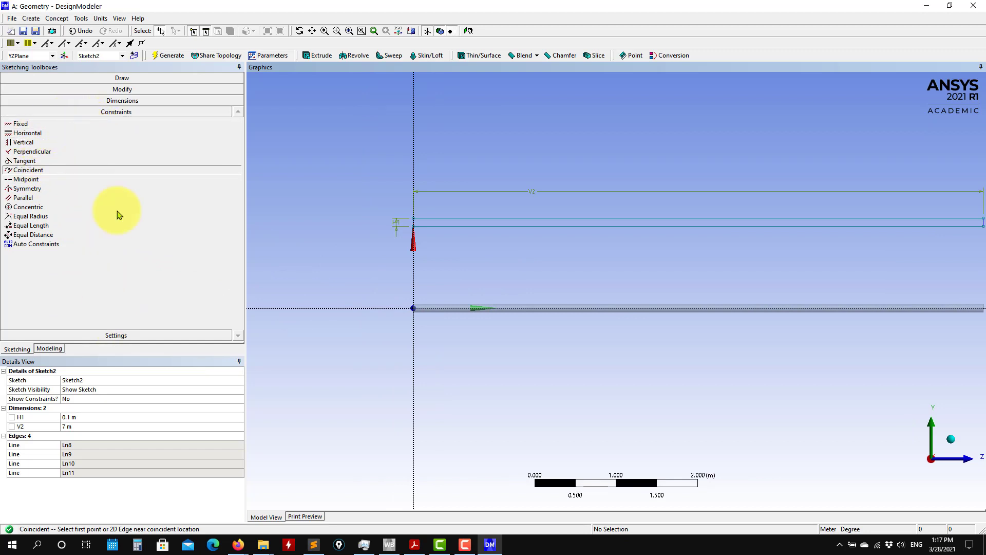
Add a Length/Distance dimension between the rectangle's lower edge and the horizontal axis, trying 0.5 m before setting it to 1 m.
click(128, 101)
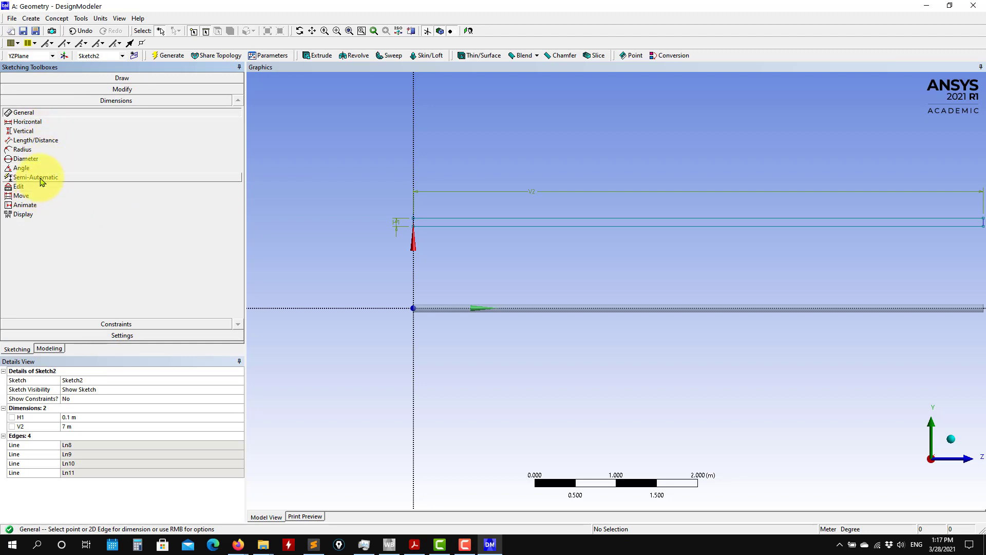
click(36, 140)
click(449, 226)
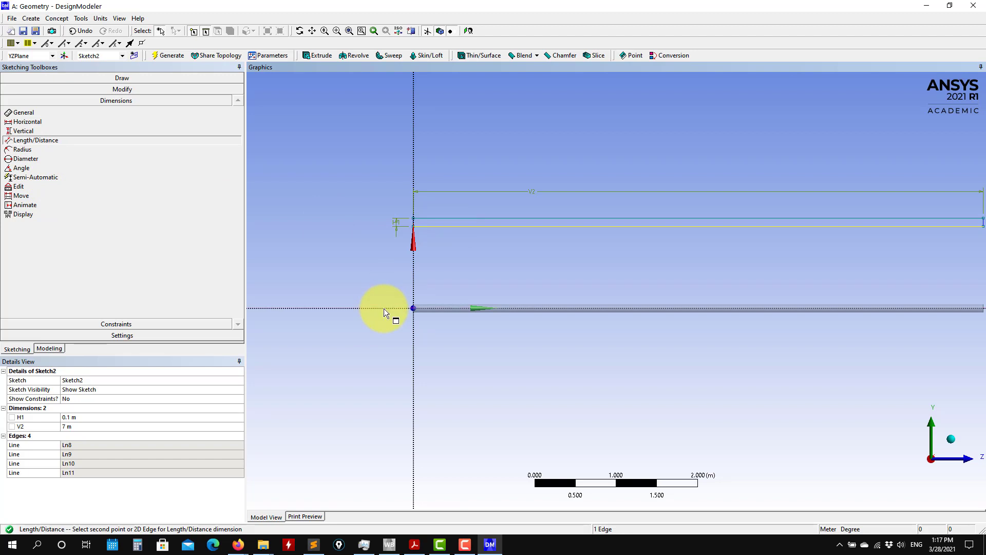
click(384, 308)
click(357, 277)
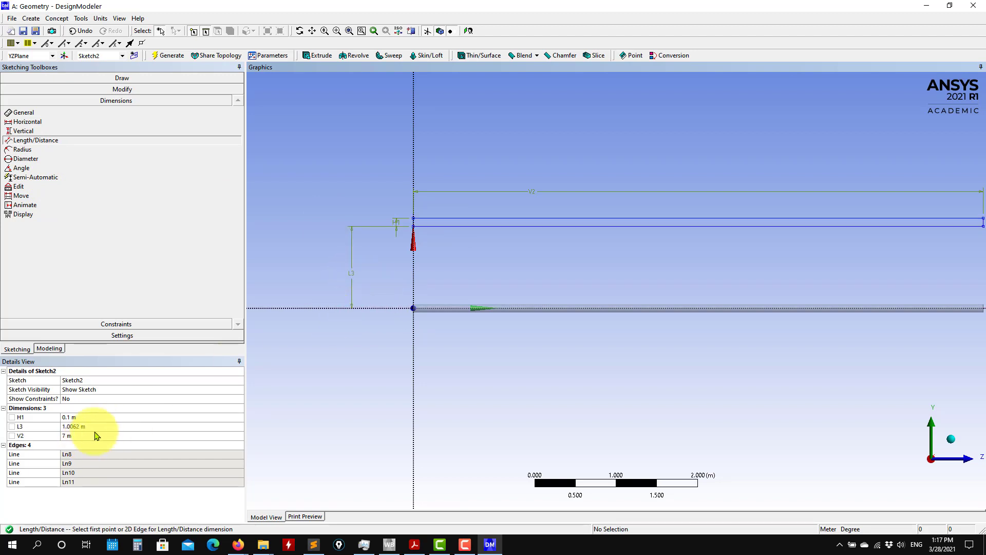
click(96, 428)
text(0.)
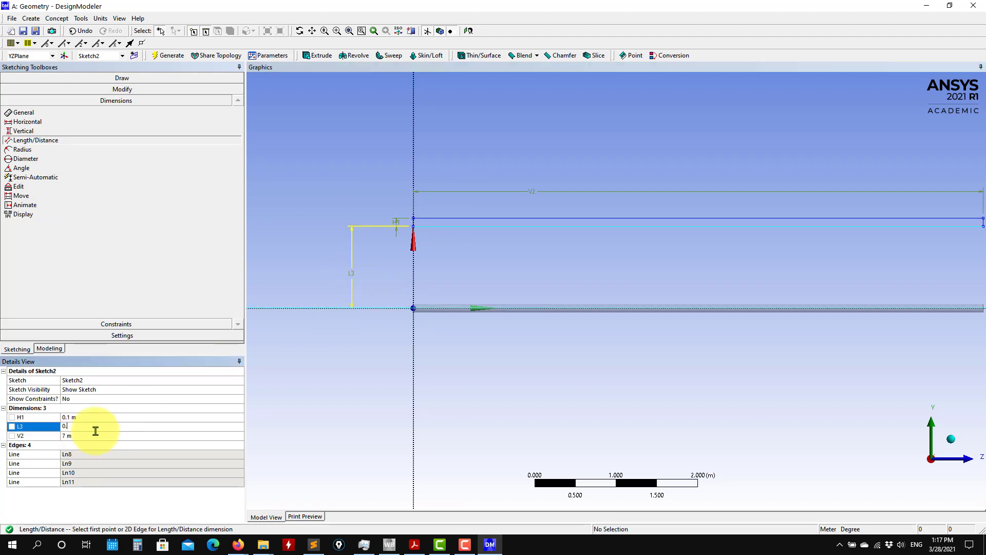
text(5)
key(Return)
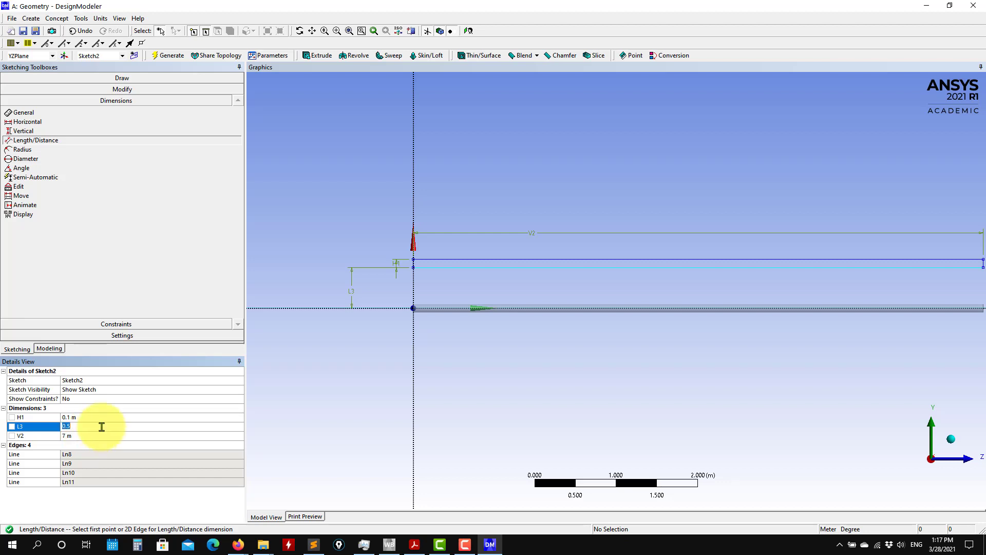
text(1)
key(Return)
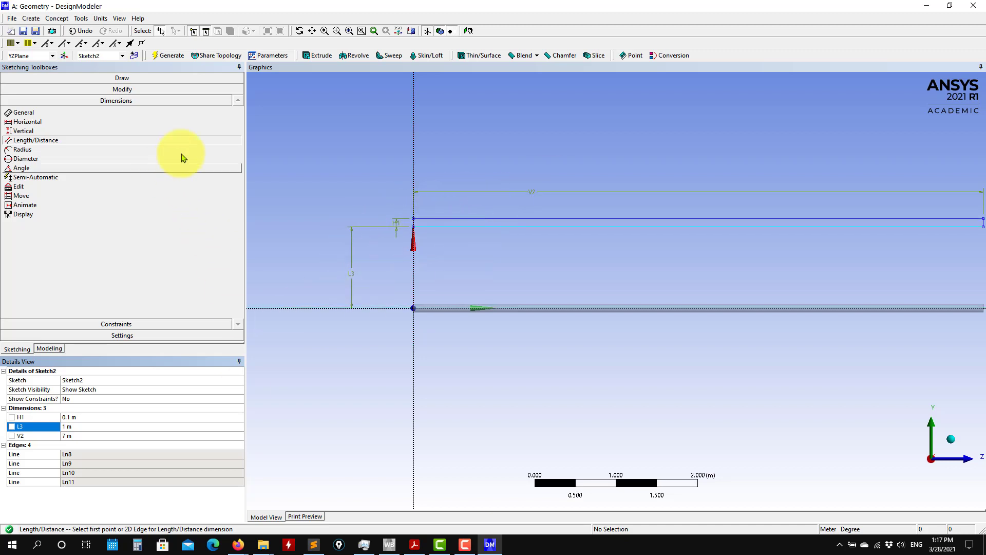
Create and generate a surface from Sketch2 with the operation set to Add Frozen.
click(50, 348)
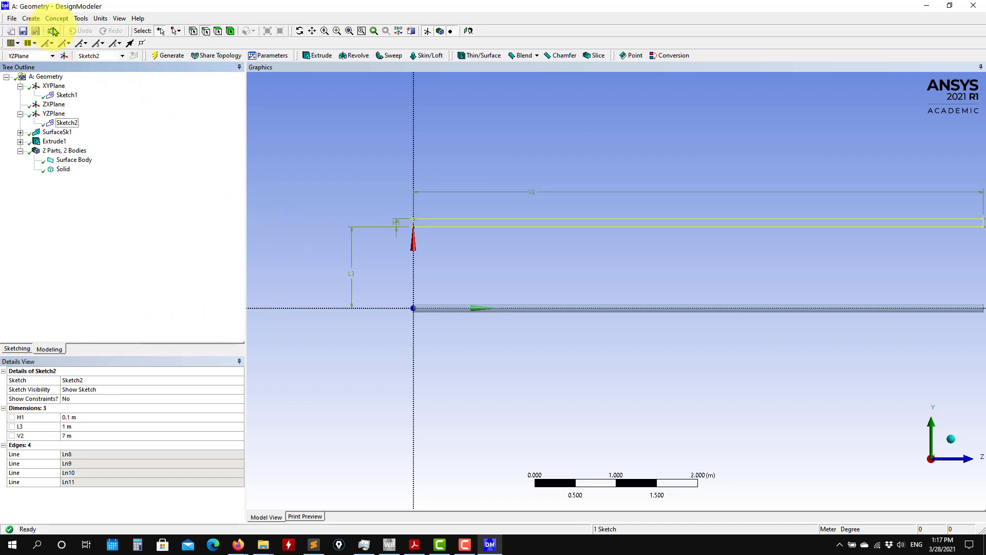
click(56, 18)
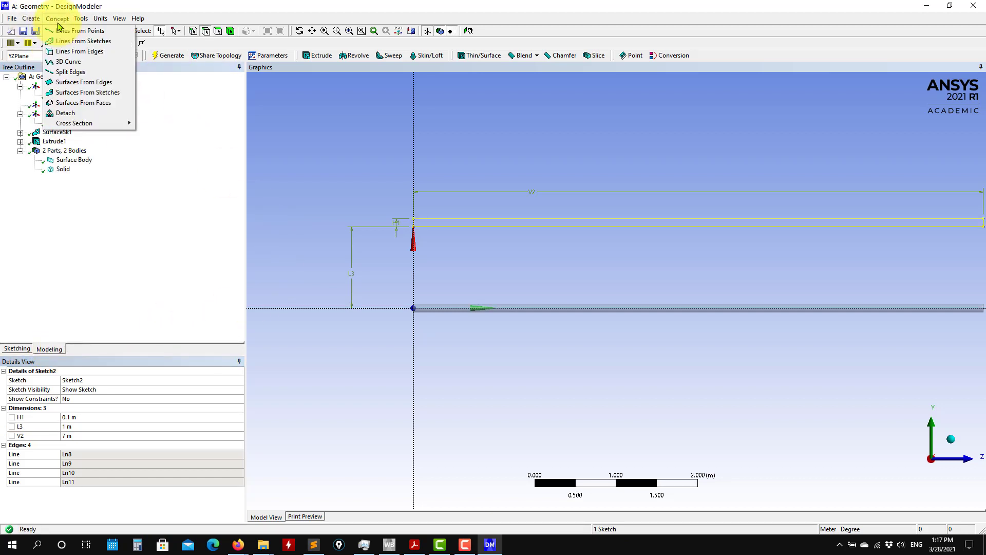
click(109, 94)
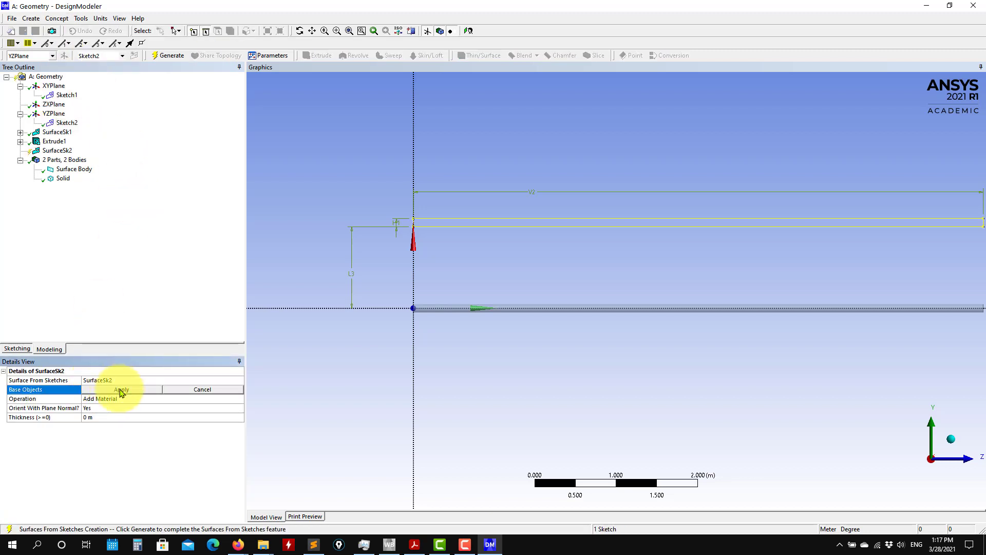
click(124, 401)
click(240, 402)
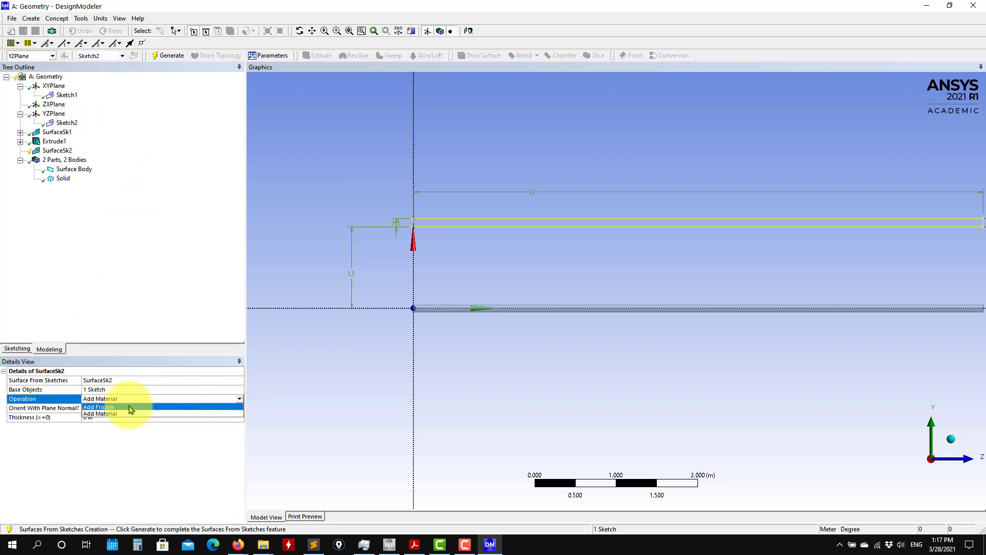
click(128, 408)
click(172, 55)
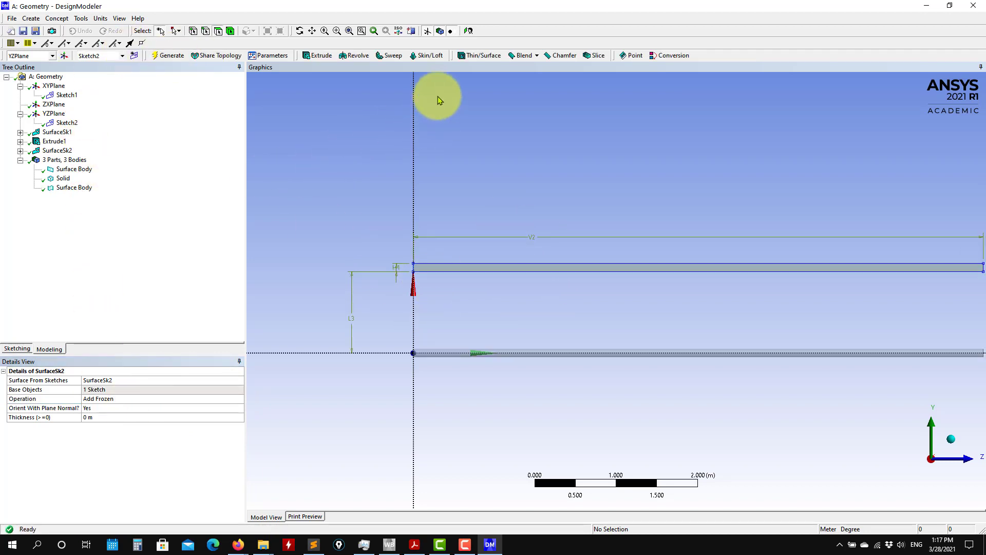
Start a Revolve feature and assign the new rectangular surface's face as its geometry.
click(357, 57)
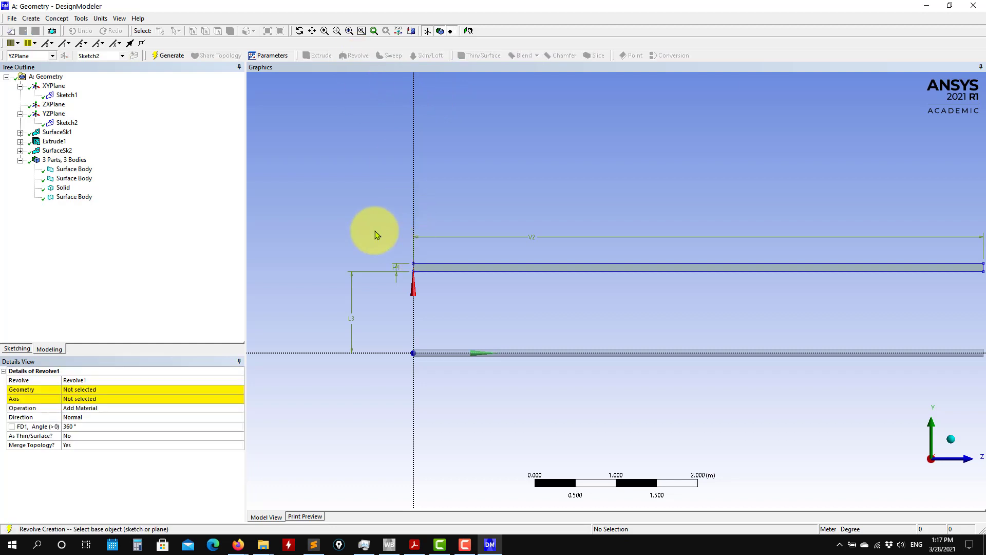
click(105, 389)
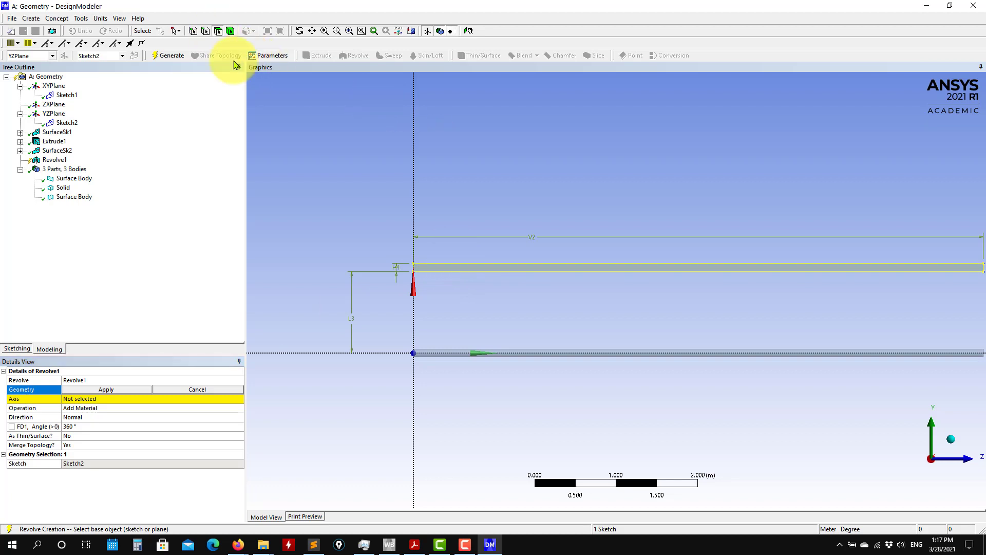
click(428, 268)
click(106, 389)
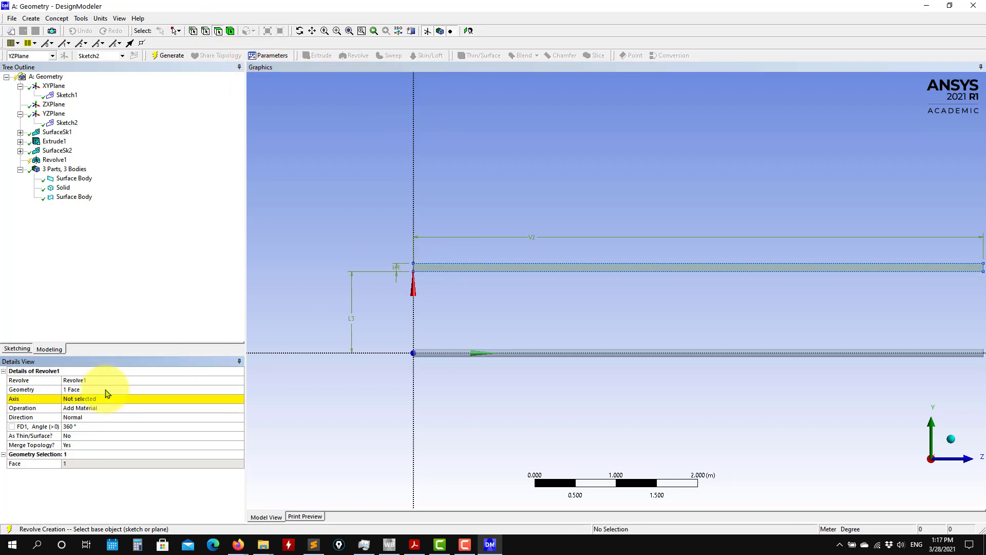
Try the rectangle's lower long edge as the revolve axis and set the operation to Add Frozen.
click(99, 400)
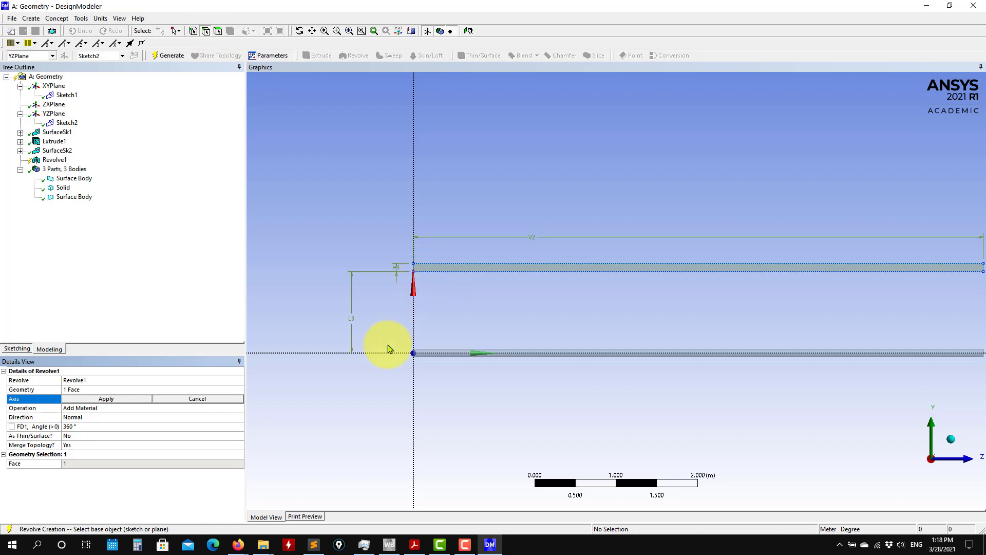
click(460, 272)
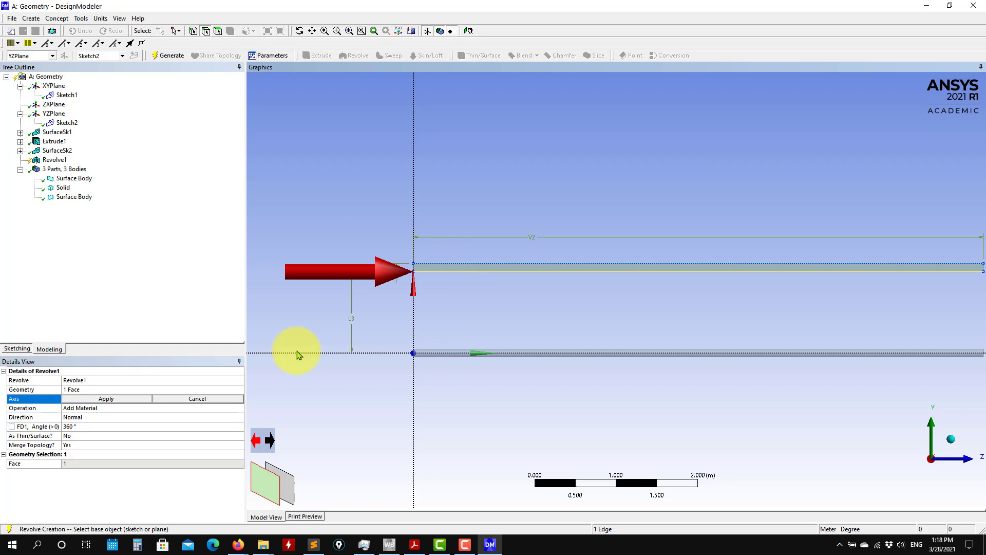
click(105, 409)
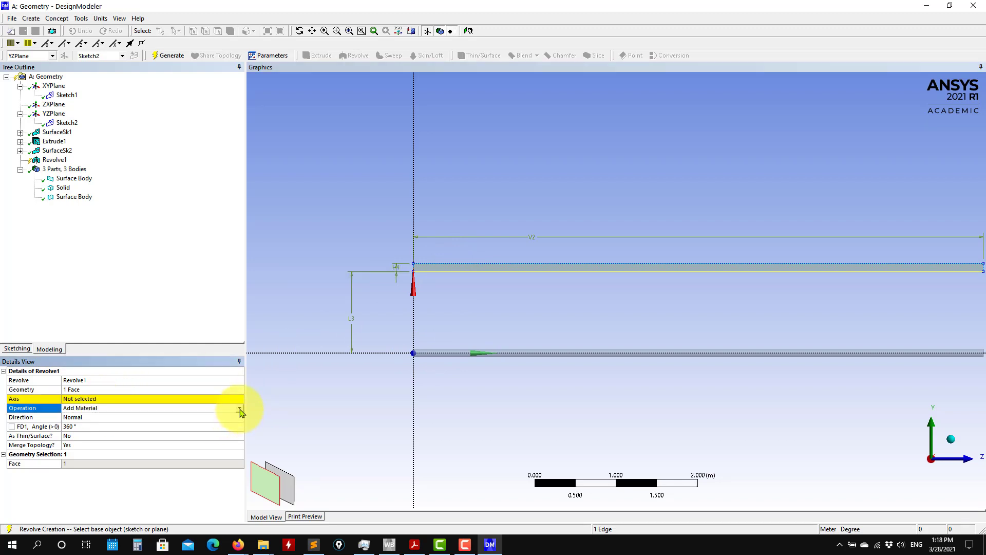
click(241, 412)
click(99, 423)
Assign the rectangle's lower long edge as the revolve axis and generate the 360° revolve.
click(103, 400)
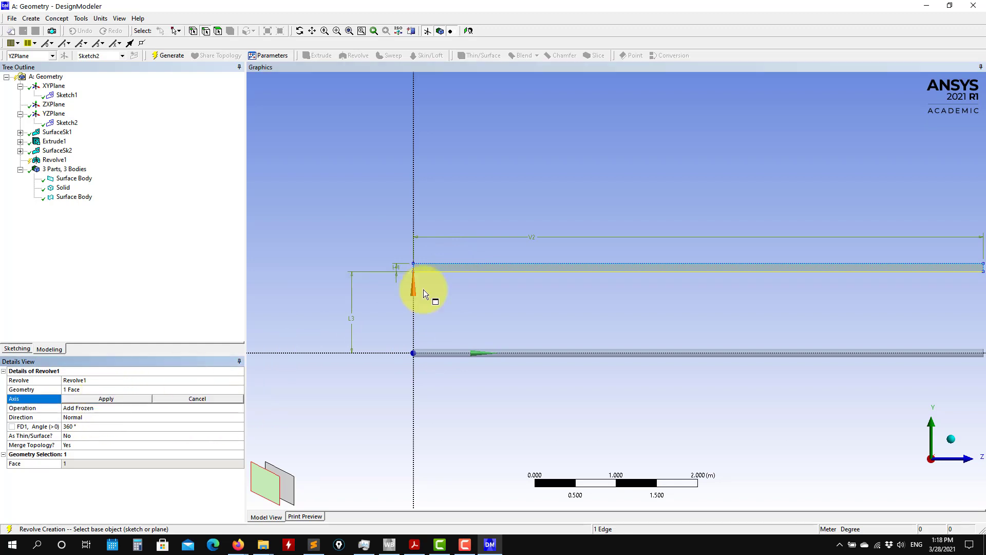
click(121, 399)
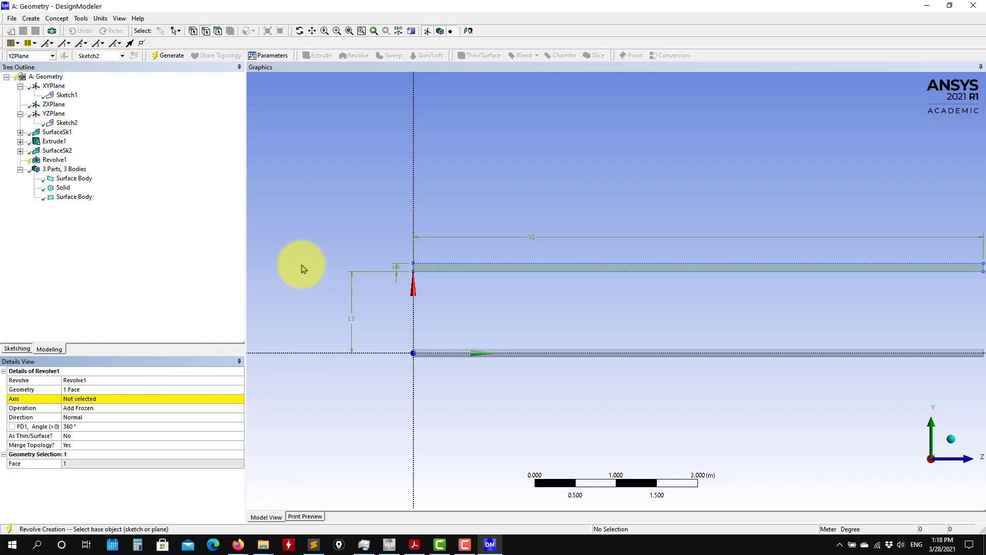
click(76, 398)
click(498, 271)
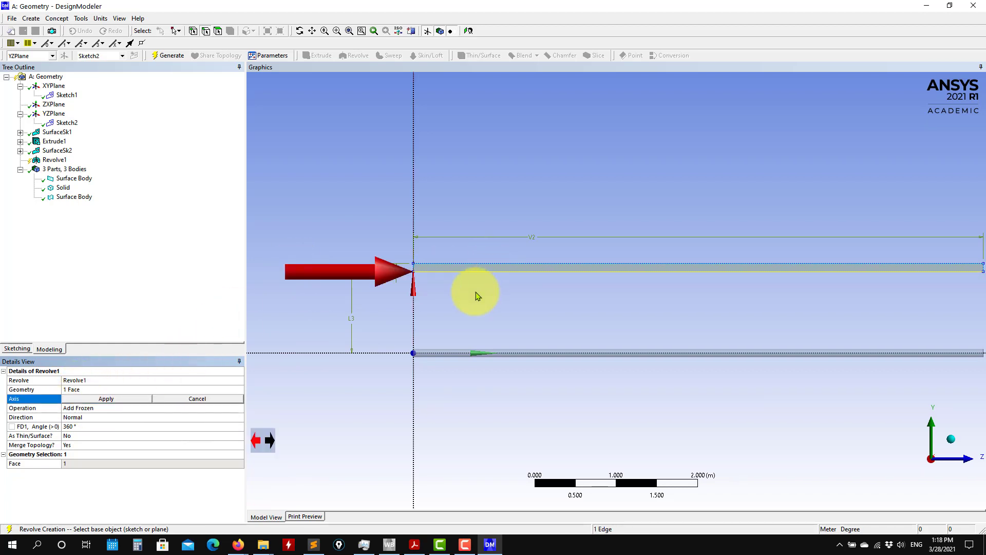
click(132, 398)
click(171, 56)
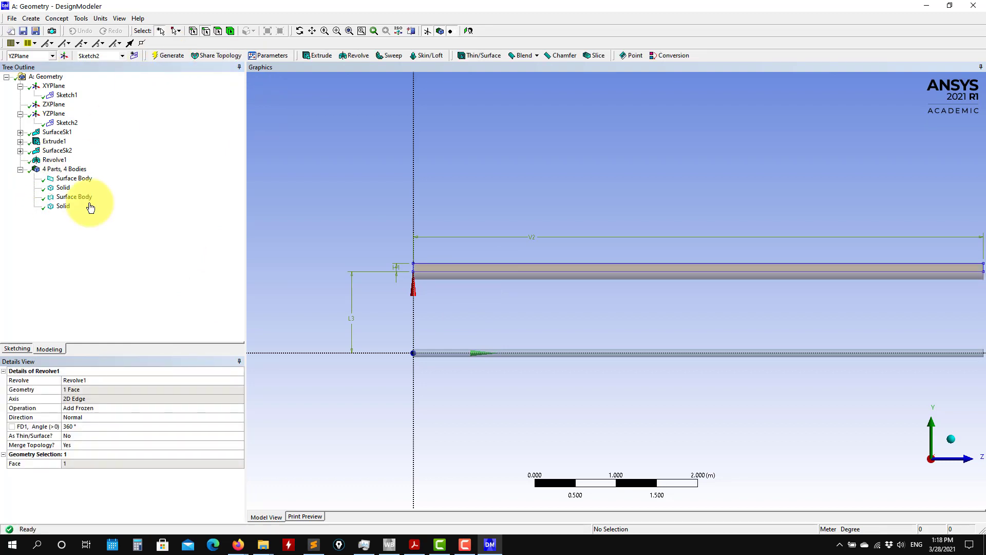
Compare the revolved pipe with the extruded one, check its long and circular end edges, and review Sketch2's dimensions.
middle_drag(410, 308, 532, 327)
scroll(618, 335, down, 1)
scroll(618, 334, up, 6)
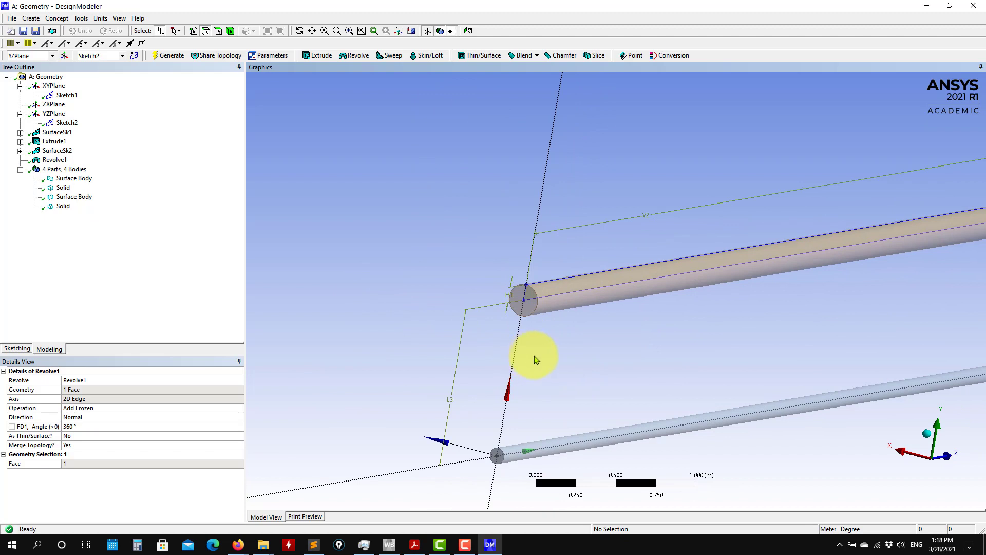
click(534, 295)
scroll(529, 339, up, 2)
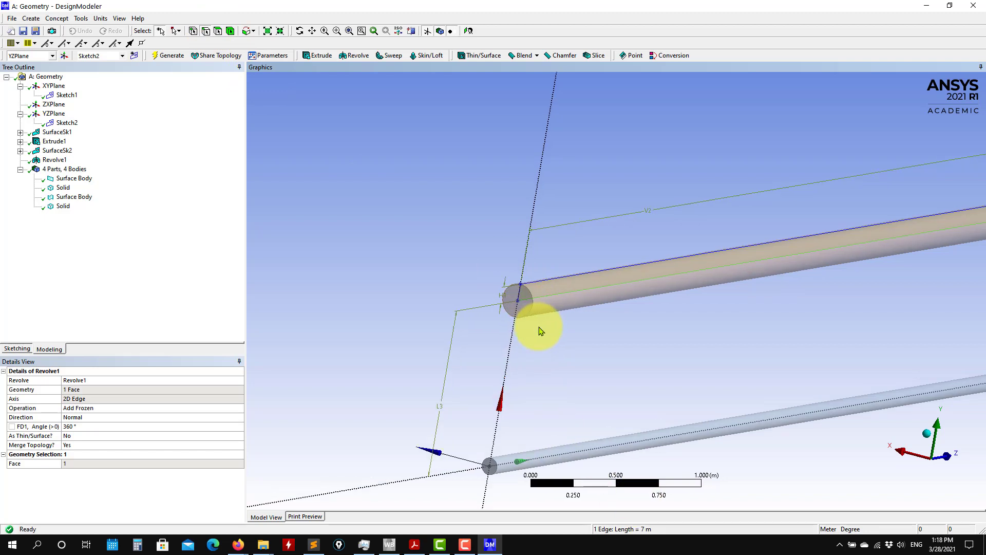
click(515, 318)
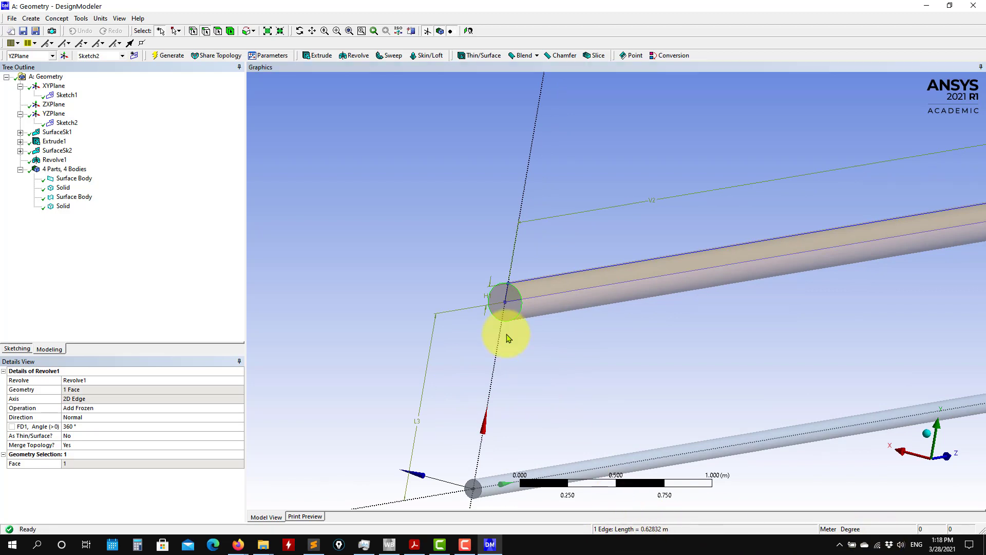
scroll(514, 329, up, 5)
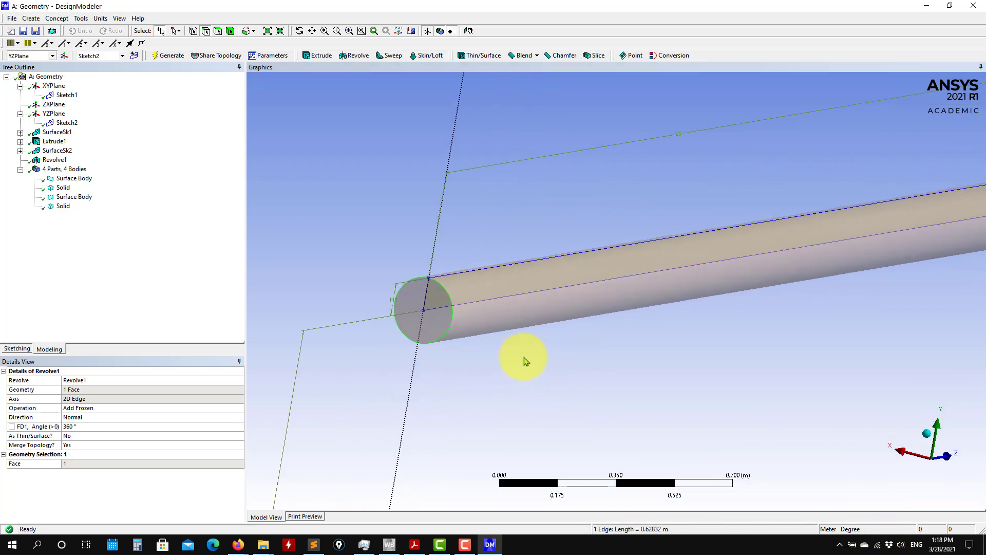
scroll(524, 364, down, 2)
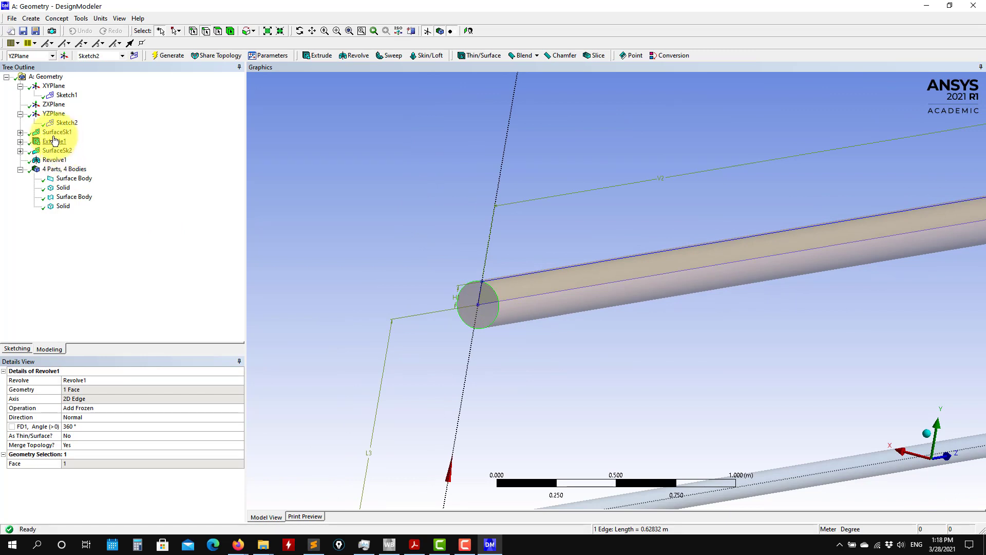
click(66, 123)
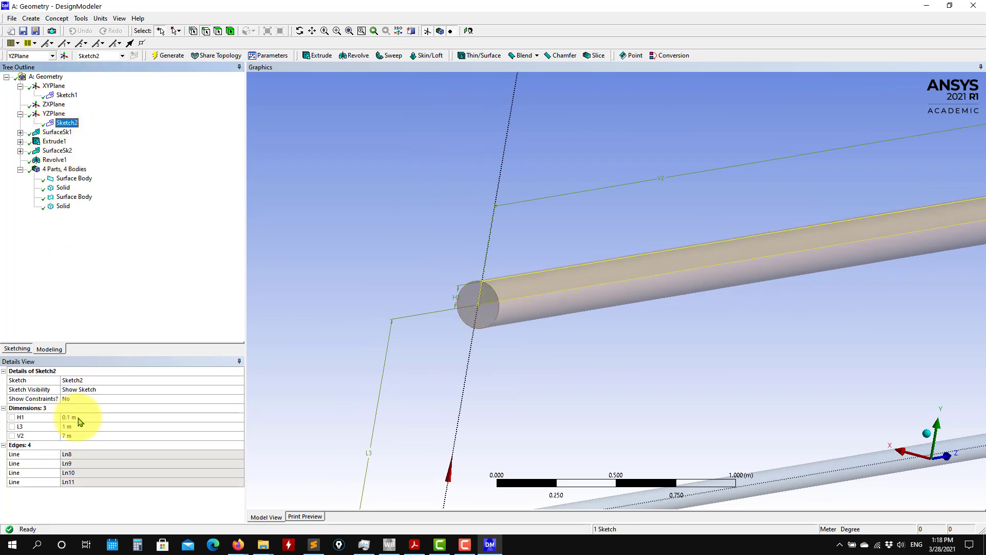
Set Sketch2's H1 dimension to 0.05 m and regenerate the revolved pipe.
click(83, 418)
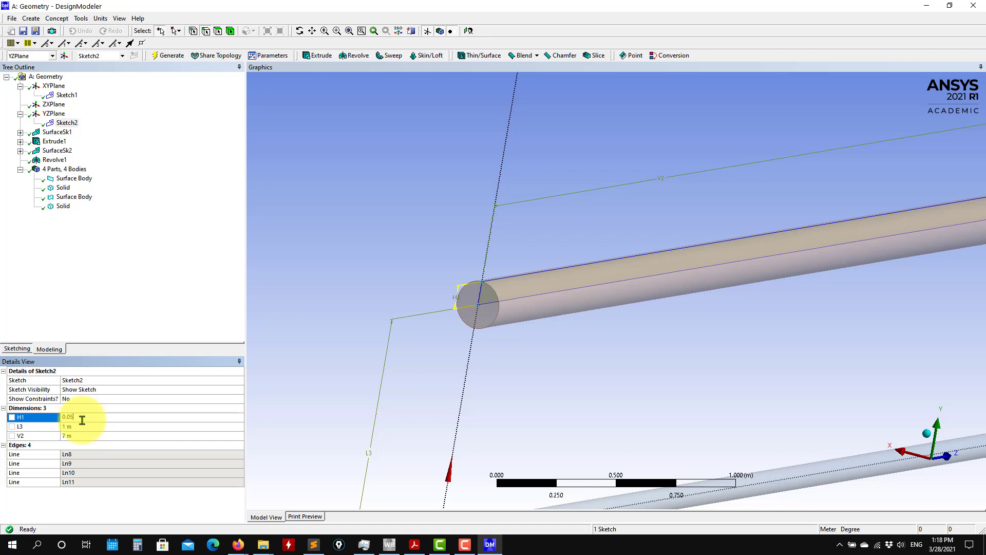
text(0.05)
key(Return)
click(161, 56)
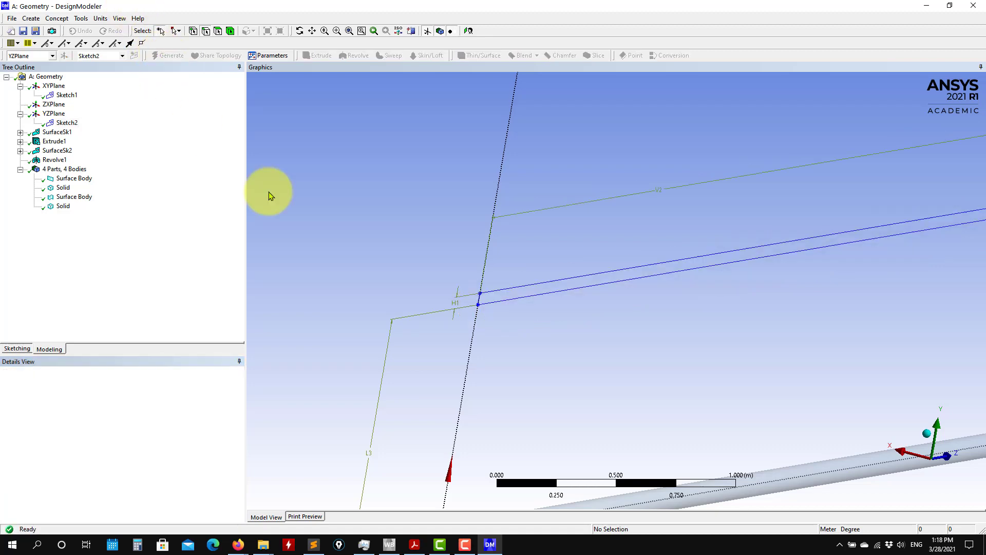
Compare the regenerated revolved pipe with the extruded pipe at their ends and along their full length.
ctrl+middle_drag(522, 351, 526, 191)
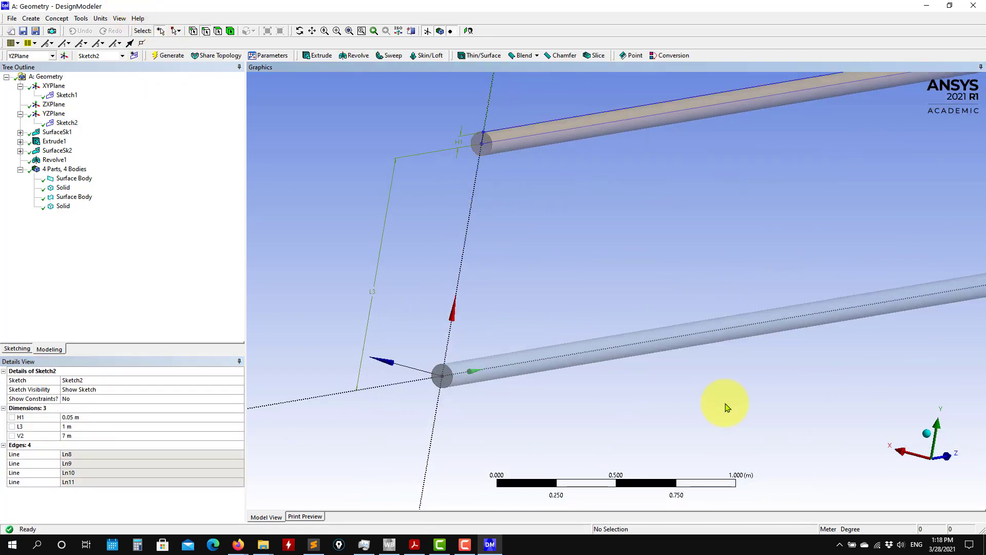
middle_drag(726, 406, 603, 401)
scroll(603, 400, up, 4)
scroll(602, 399, down, 2)
scroll(603, 400, down, 4)
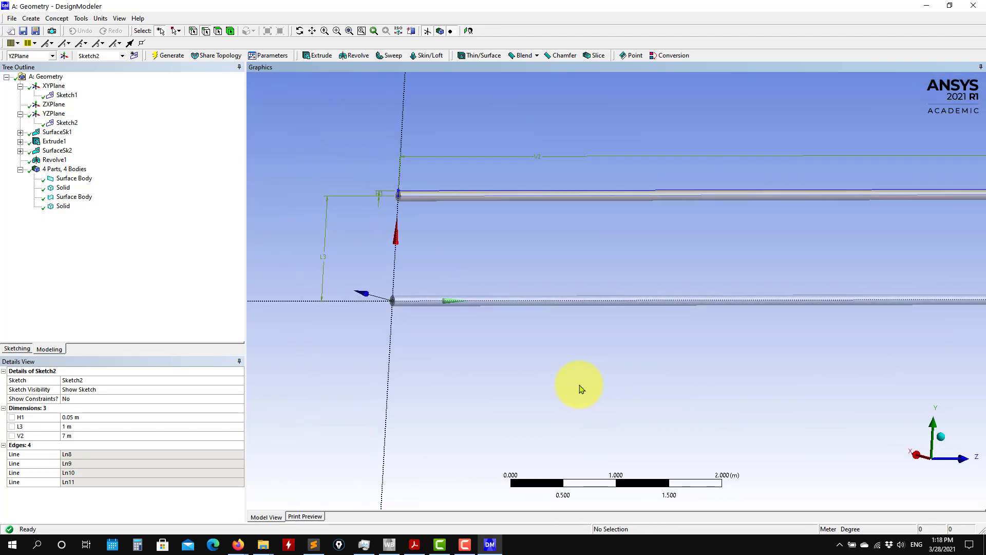
mouse_move(580, 389)
middle_down()
mouse_move(524, 354)
mouse_move(680, 365)
mouse_move(570, 378)
mouse_move(529, 354)
middle_up()
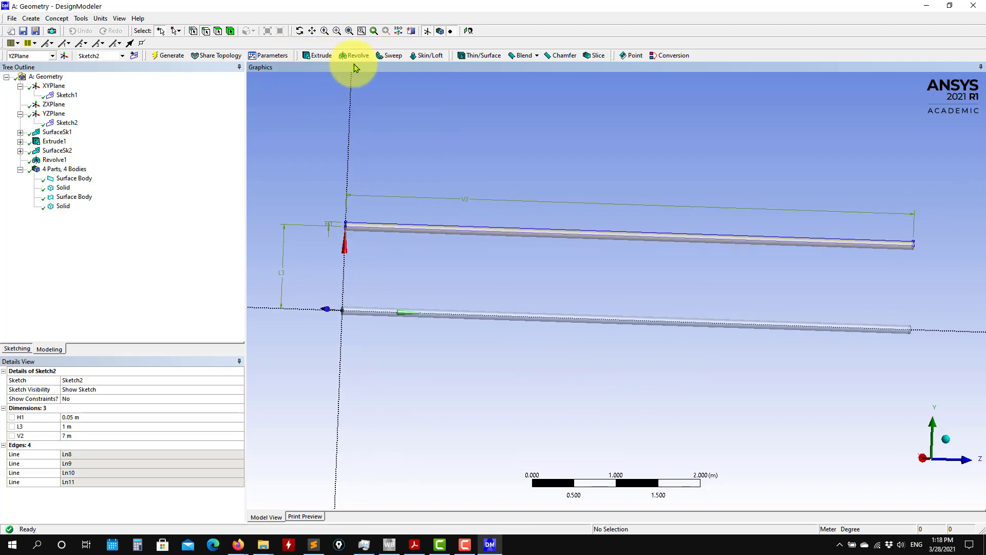
middle_drag(628, 389, 579, 425)
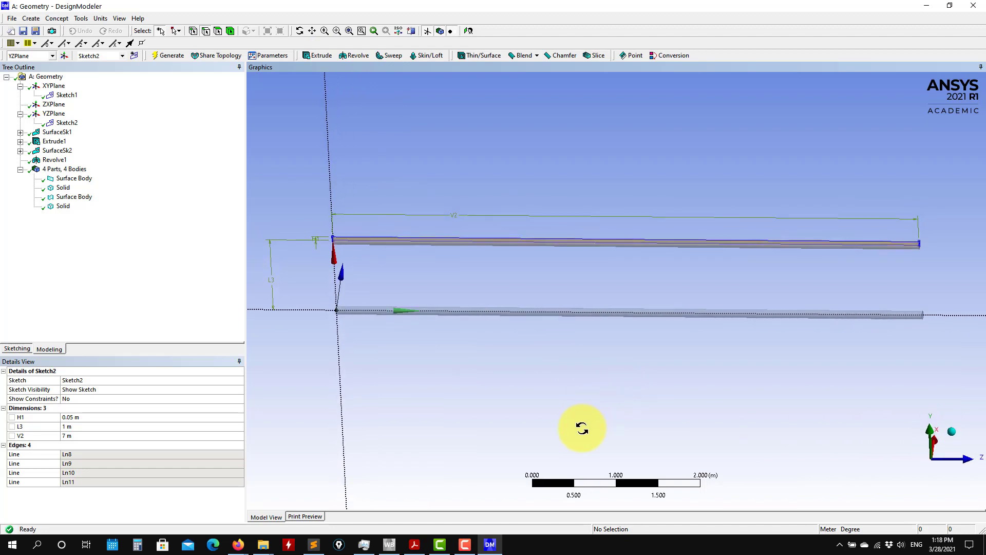
Review the surface and solid bodies of both pipes and inspect the circular surface body's details.
click(66, 197)
click(63, 206)
click(64, 187)
click(76, 178)
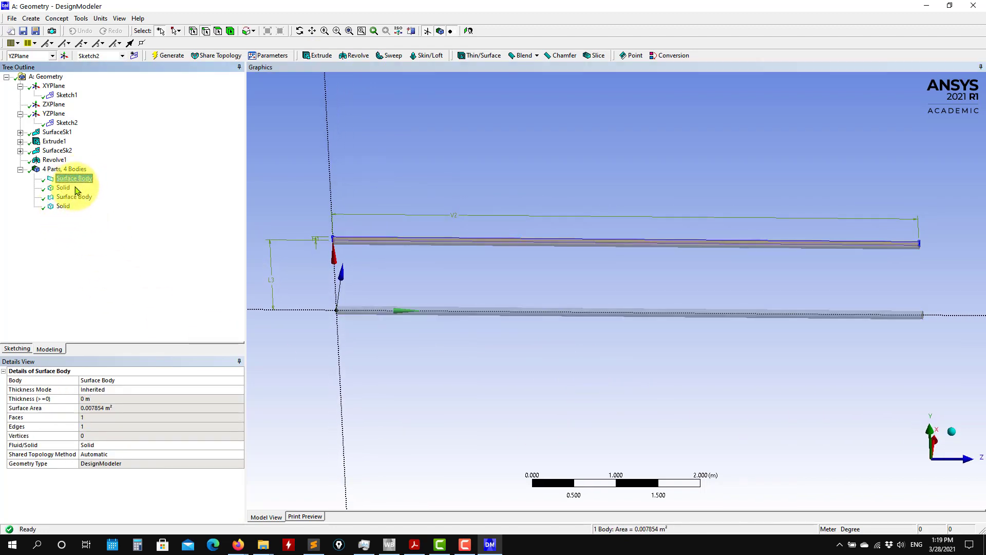
click(76, 198)
click(81, 179)
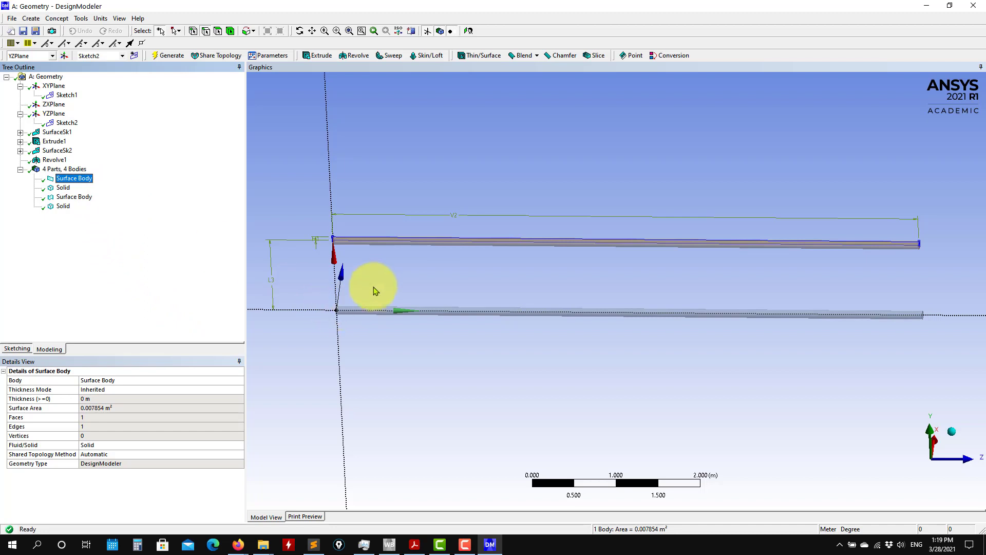
middle_drag(381, 181, 397, 148)
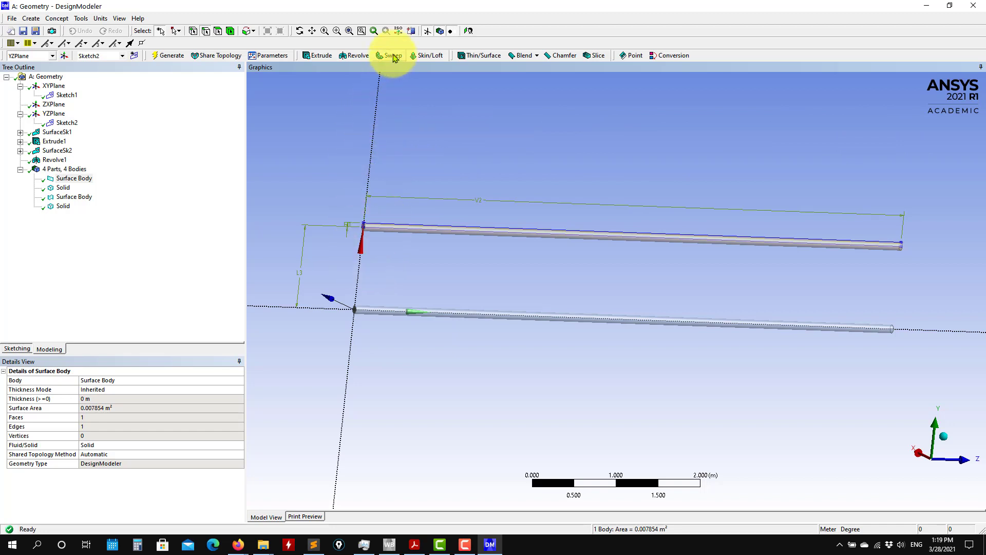
middle_drag(412, 200, 668, 460)
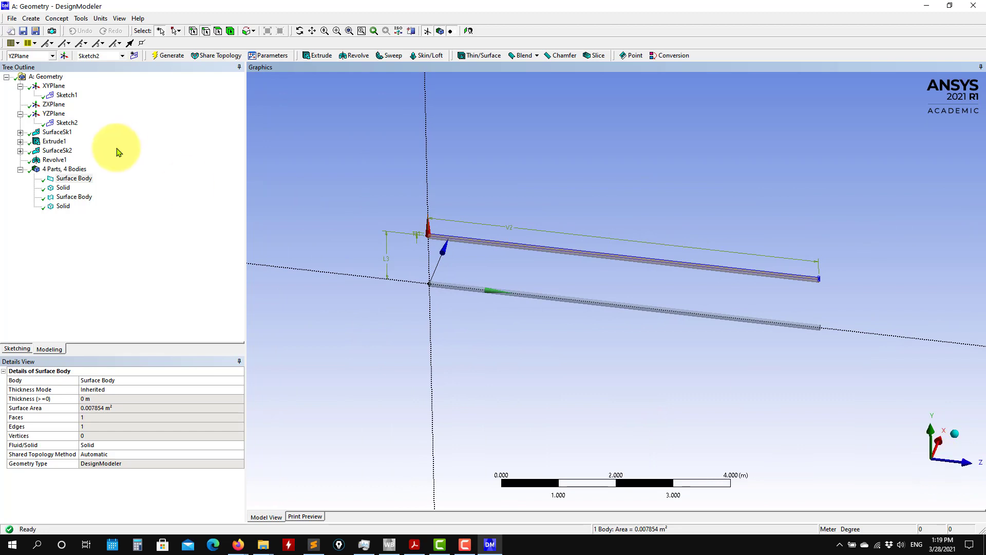
Create a new sketch on YZPlane, orient the view to it and enter sketching mode.
click(60, 116)
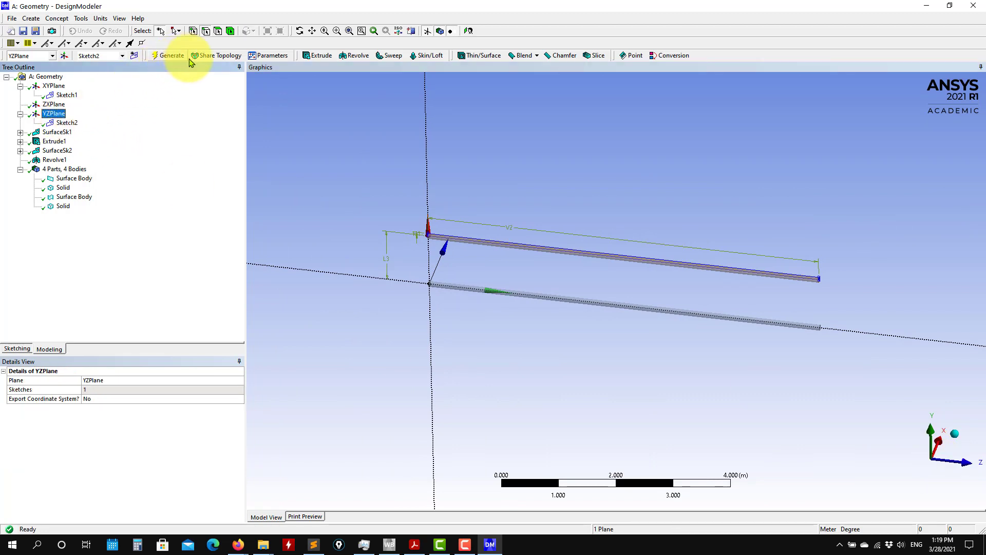
click(135, 56)
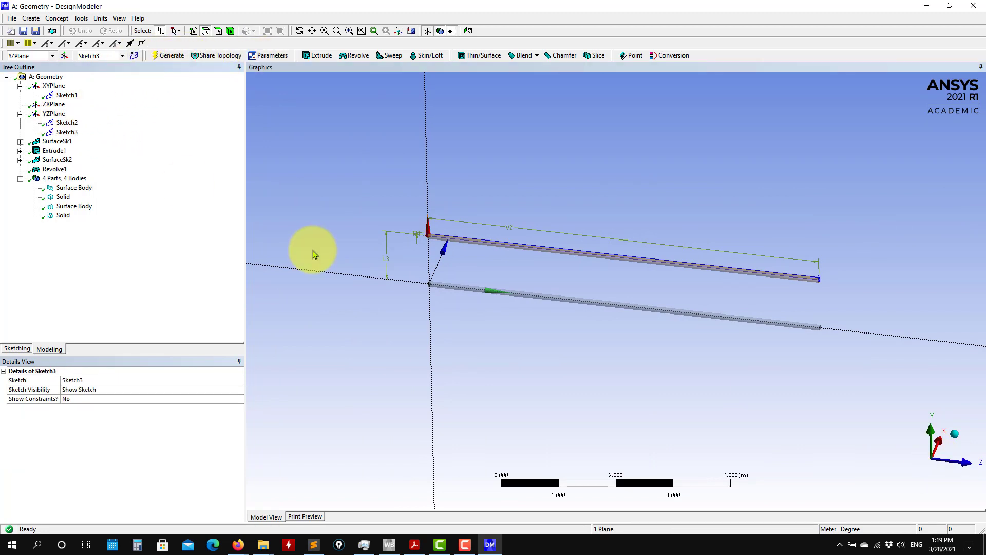
click(468, 31)
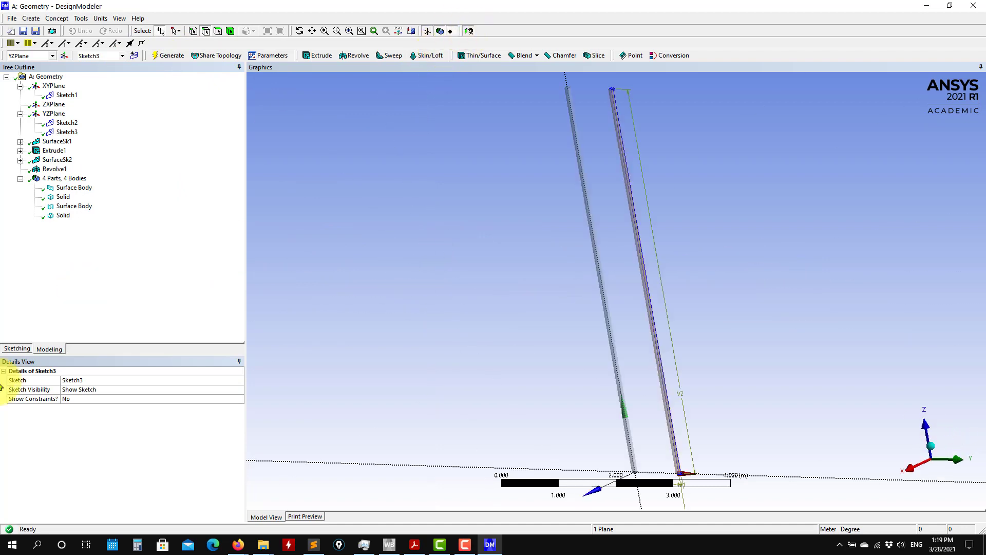
click(18, 348)
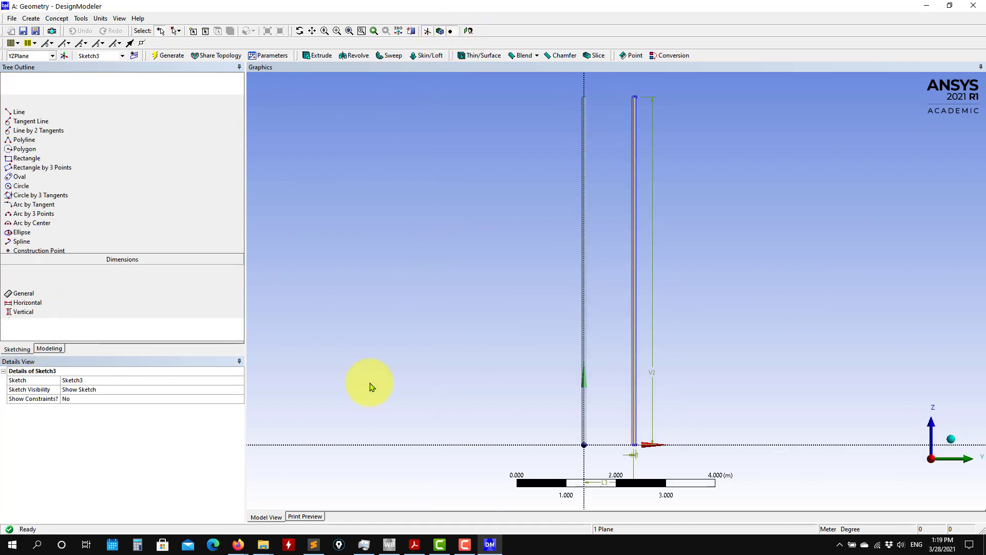
Draw a three-point open-end spline above the revolved pipe, starting on the plane's vertical axis and spanning about the pipe's length.
mouse_move(370, 385)
middle_down()
mouse_move(488, 379)
mouse_move(612, 403)
mouse_move(345, 261)
mouse_move(449, 312)
mouse_move(508, 329)
middle_up()
ctrl+middle_drag(365, 375, 334, 441)
shift+middle_drag(462, 407, 517, 279)
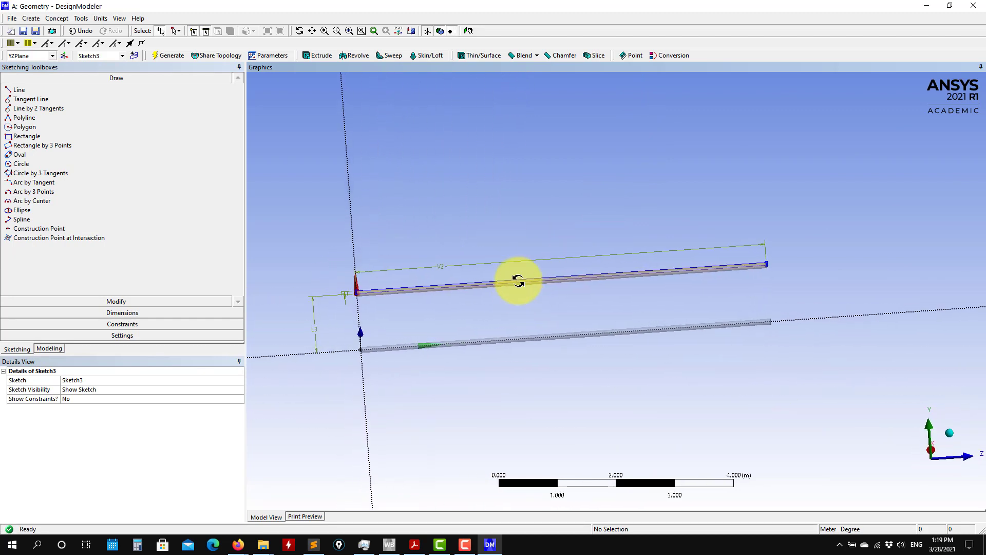
shift+middle_drag(558, 334, 639, 320)
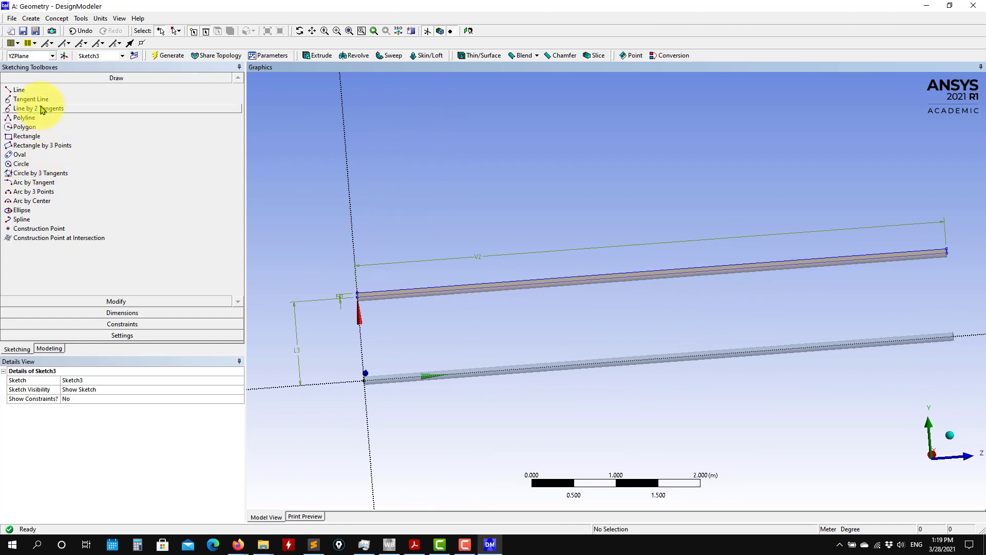
click(22, 219)
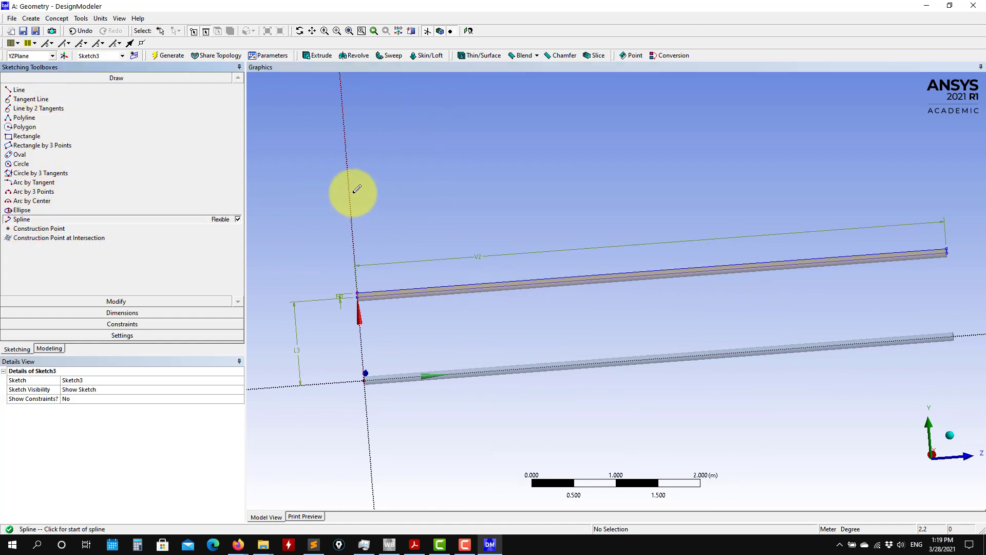
click(466, 198)
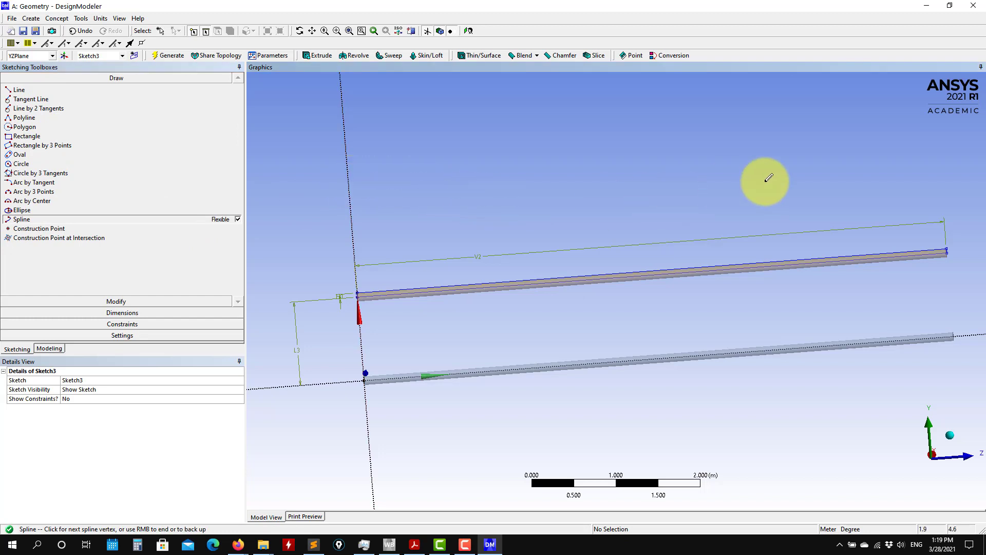
click(934, 133)
right_click(917, 128)
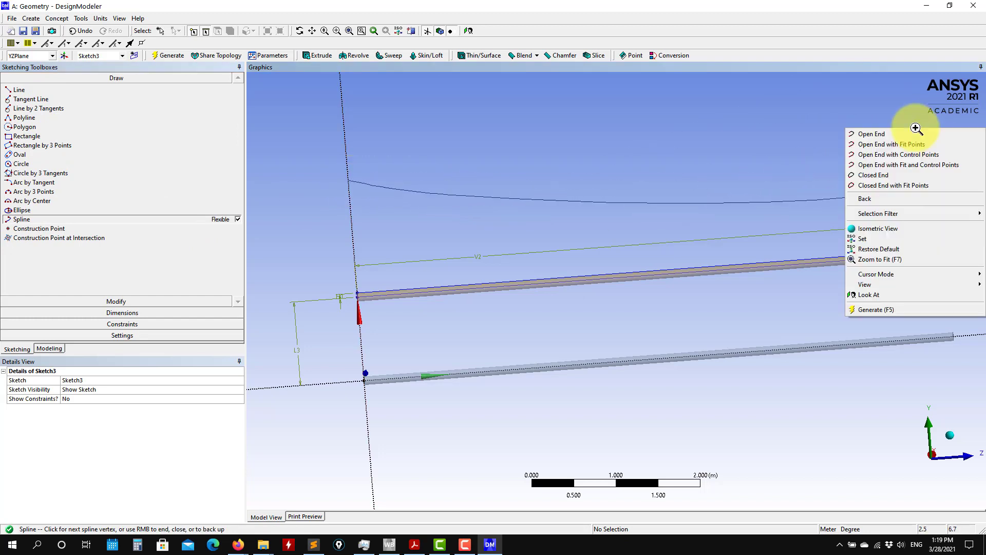
click(903, 133)
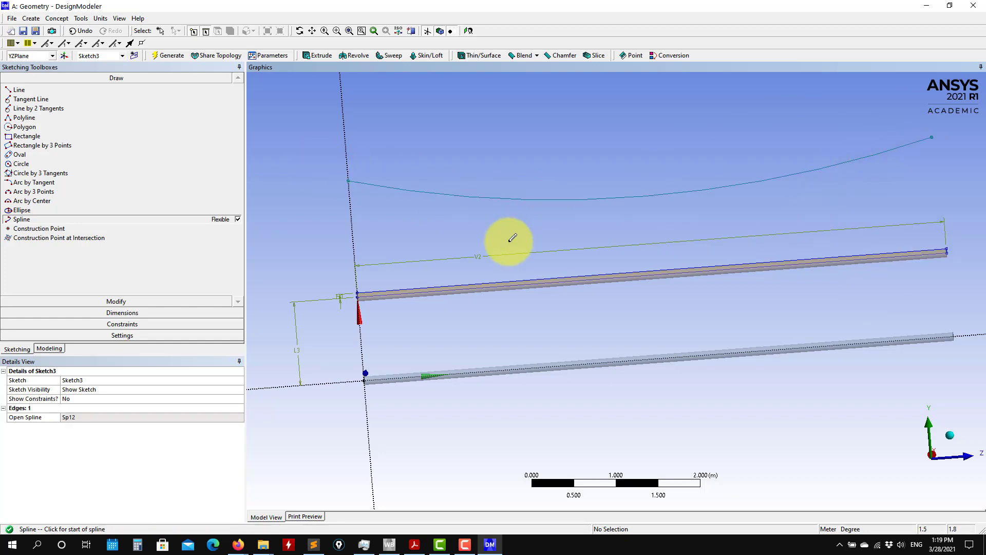
mouse_move(509, 241)
shift+middle_down()
mouse_move(549, 239)
mouse_move(541, 273)
mouse_move(570, 240)
mouse_move(546, 248)
shift+middle_up()
click(117, 313)
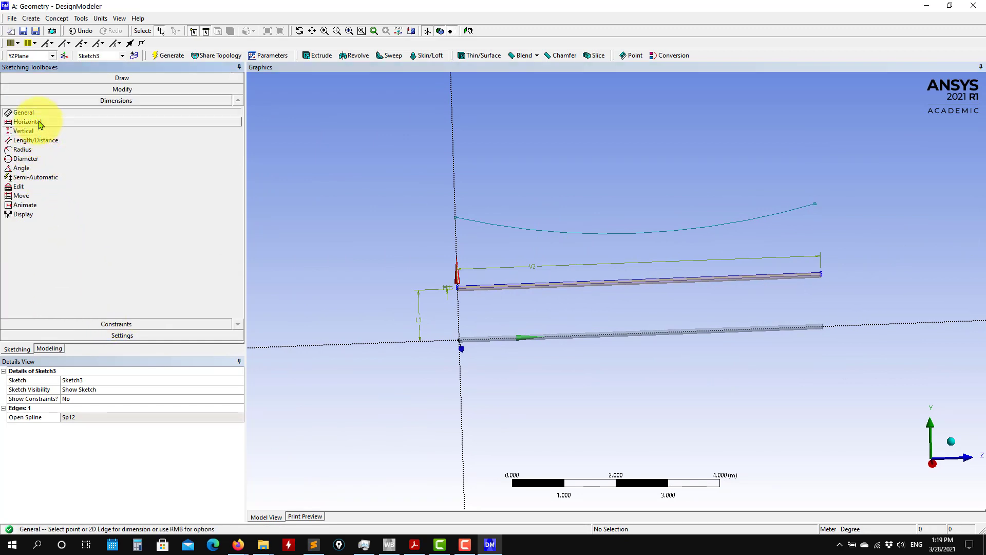
click(39, 122)
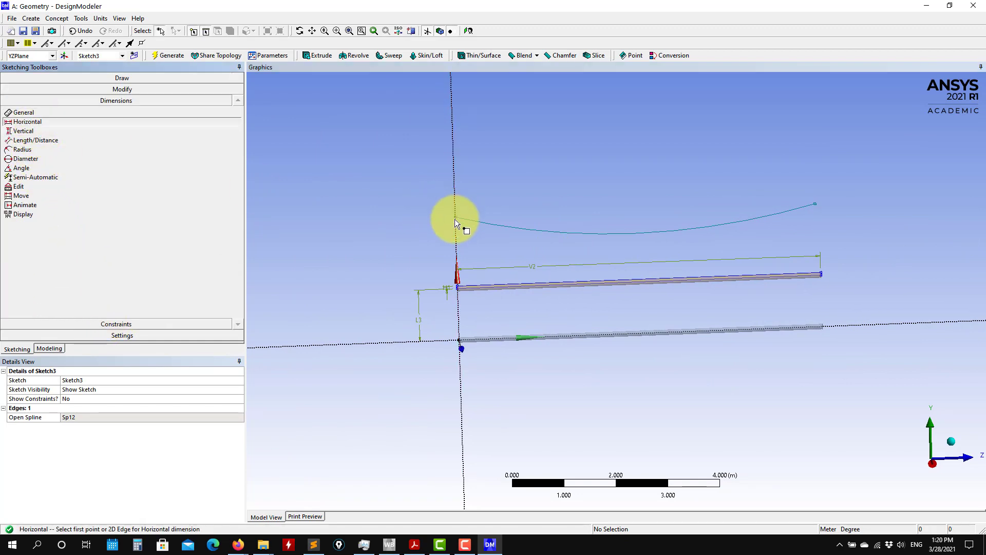
click(48, 113)
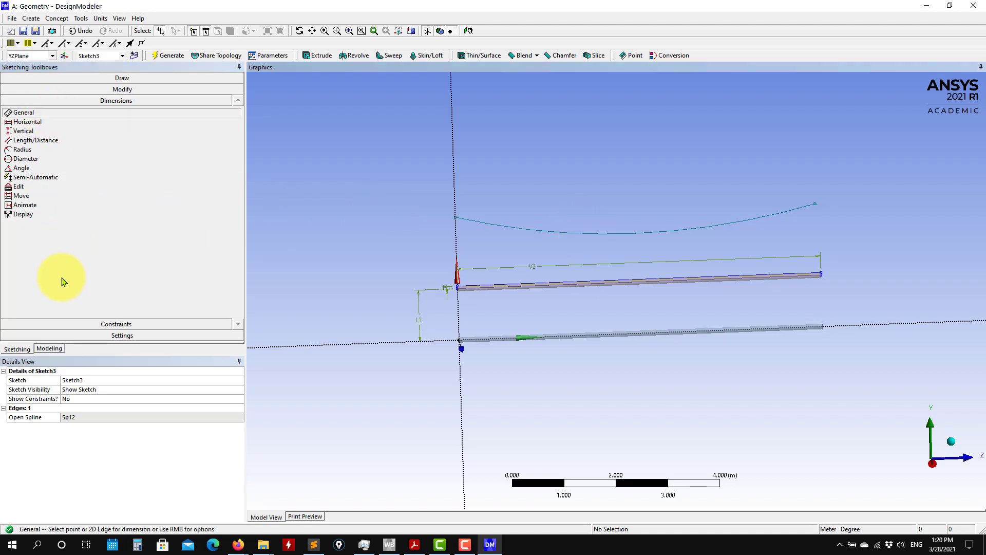
key(Escape)
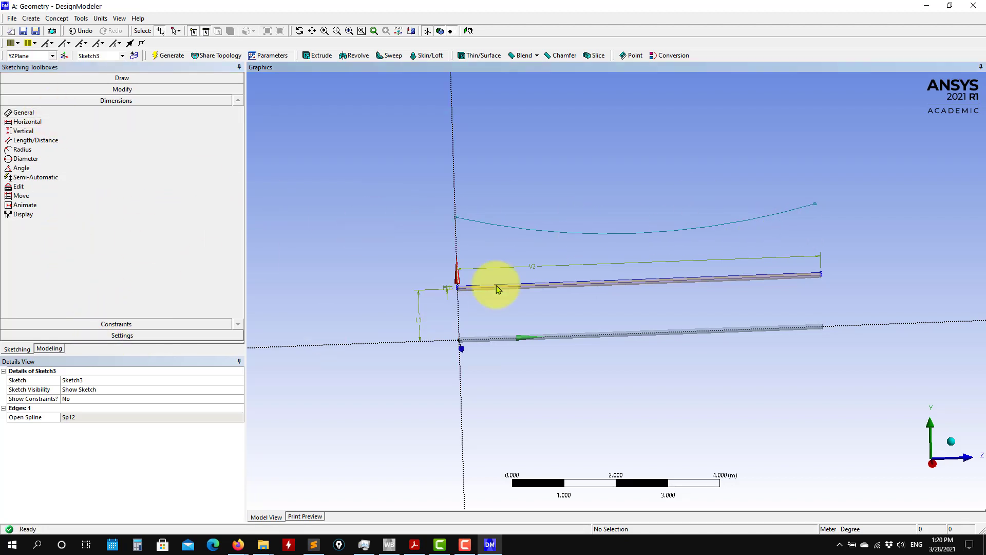
Return to modeling mode and examine the spline's start point on the YZPlane axis and its course above the pipes.
scroll(461, 289, up, 2)
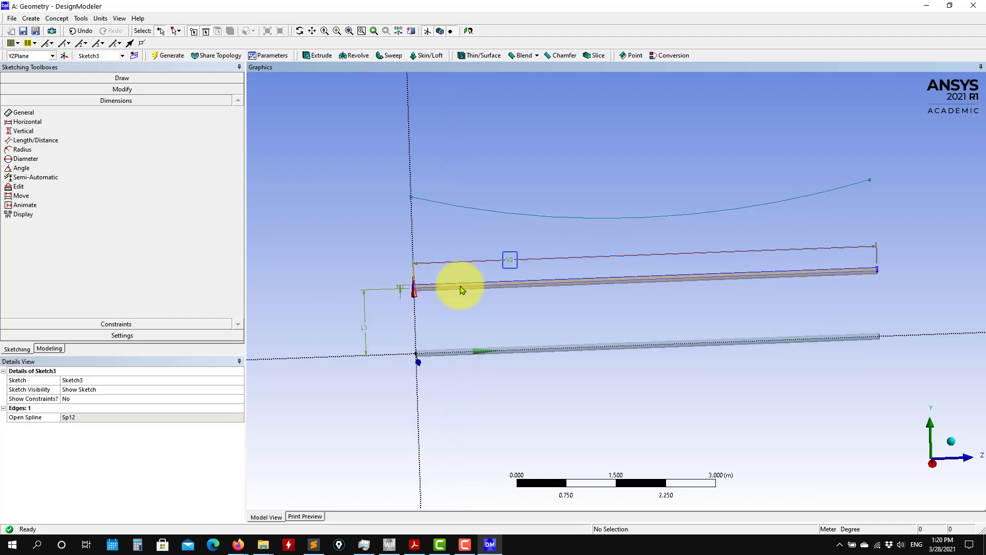
click(49, 348)
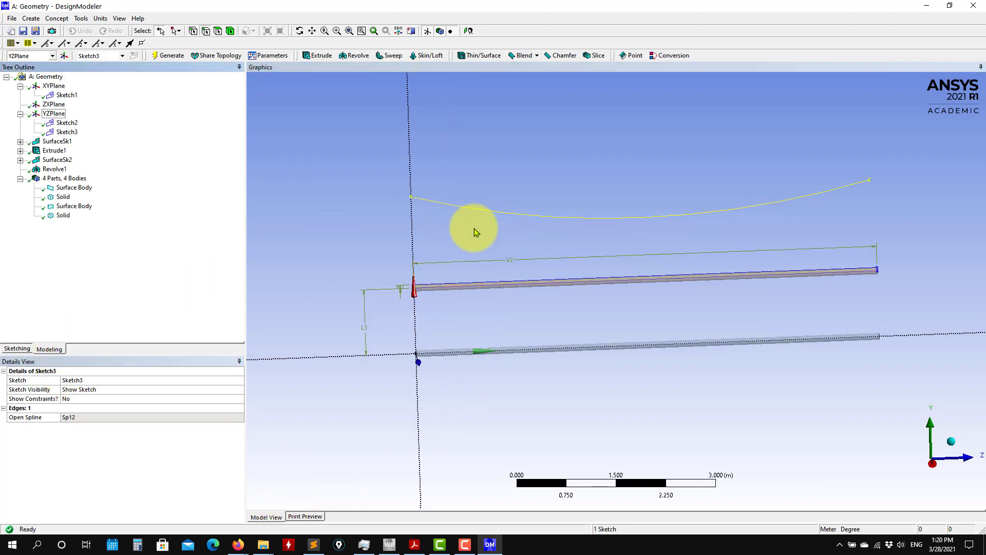
mouse_move(475, 232)
middle_down()
mouse_move(543, 231)
mouse_move(478, 264)
mouse_move(506, 255)
mouse_move(641, 321)
middle_up()
scroll(509, 262, up, 2)
scroll(583, 337, up, 2)
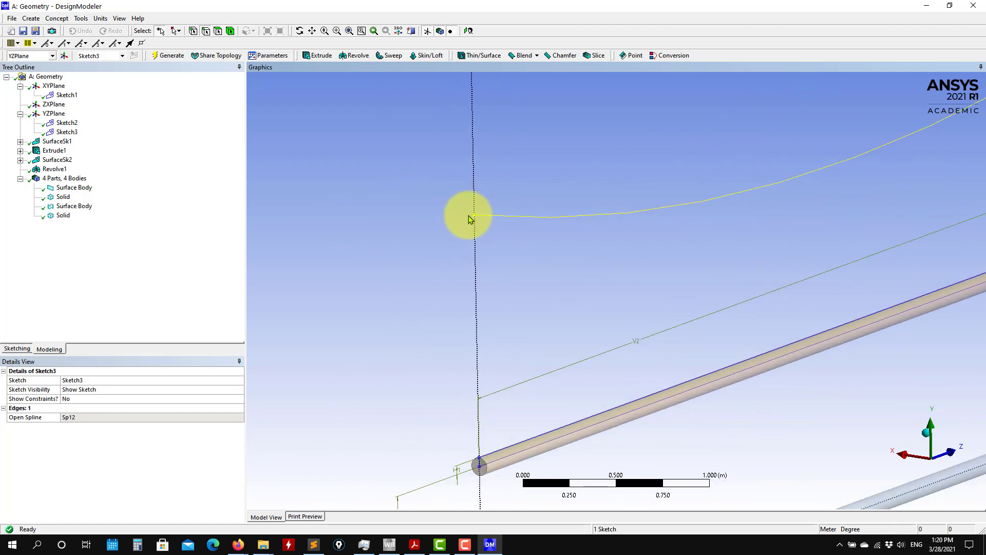
scroll(662, 284, up, 1)
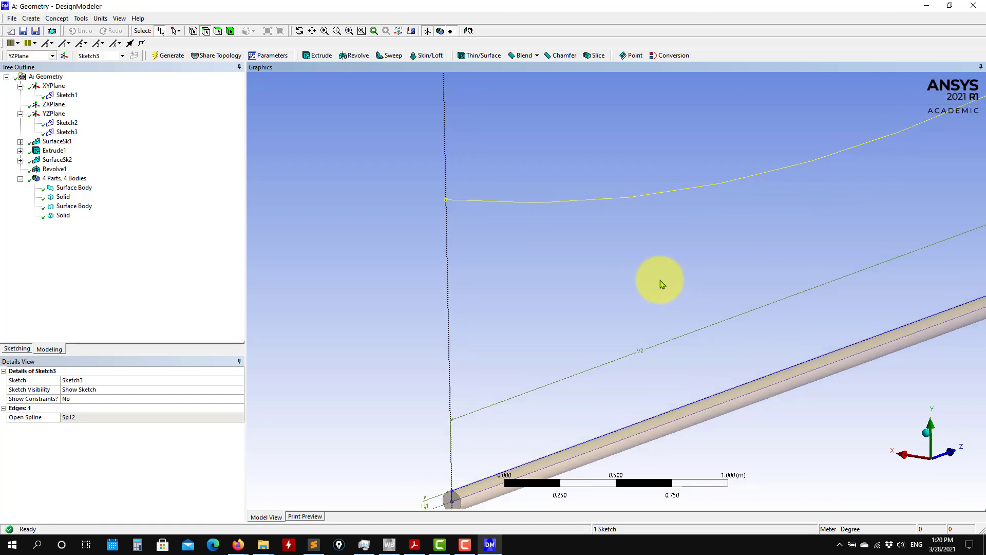
scroll(636, 281, up, 2)
scroll(612, 283, down, 4)
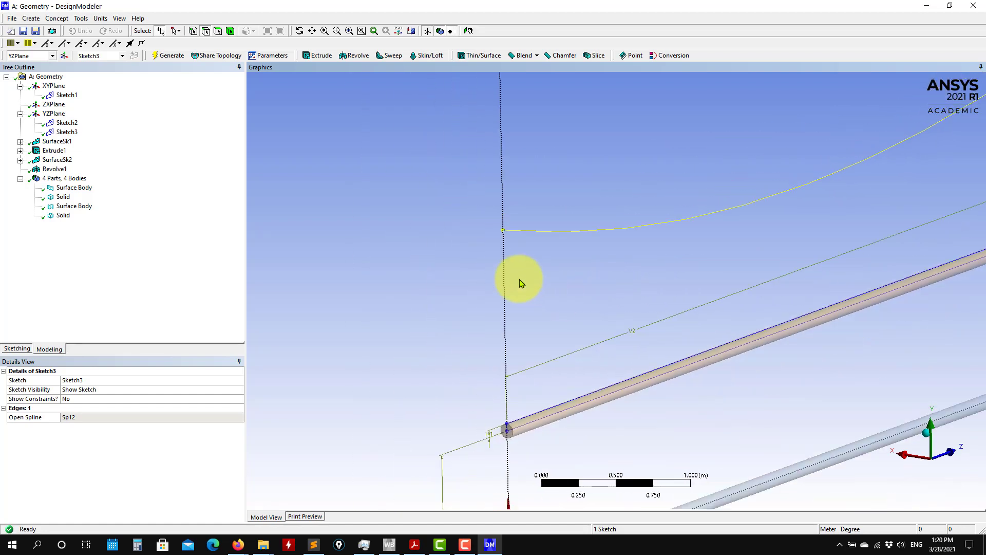
middle_drag(519, 279, 402, 245)
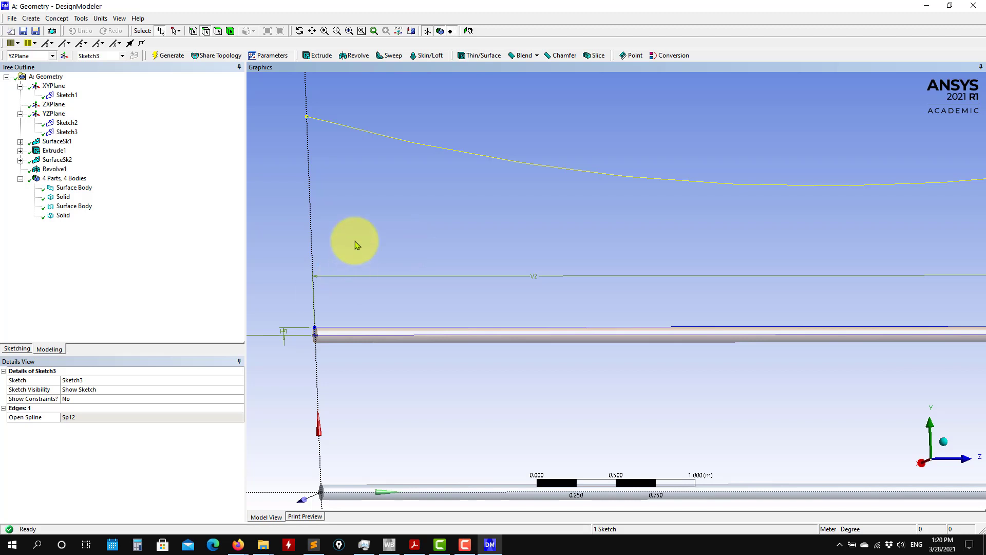
ctrl+middle_drag(417, 275, 606, 403)
scroll(486, 240, up, 5)
ctrl+middle_drag(453, 254, 525, 325)
scroll(440, 318, up, 4)
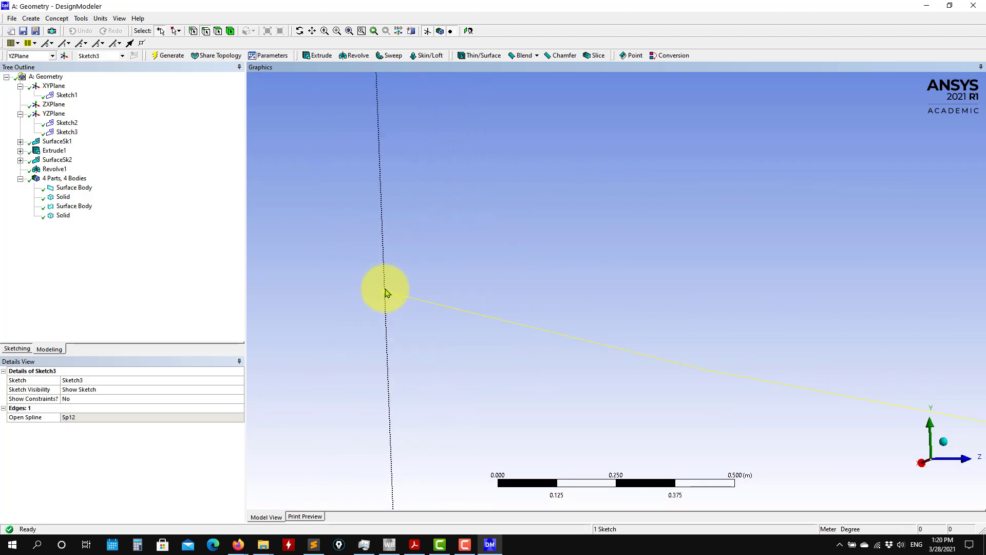
scroll(386, 294, up, 3)
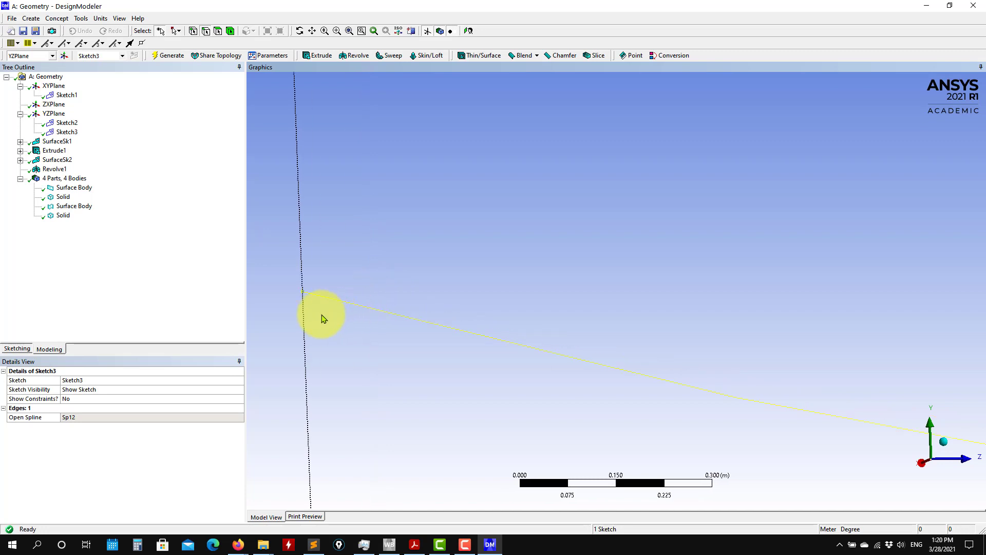
mouse_move(296, 296)
middle_down()
mouse_move(418, 346)
mouse_move(409, 348)
middle_up()
scroll(411, 349, up, 3)
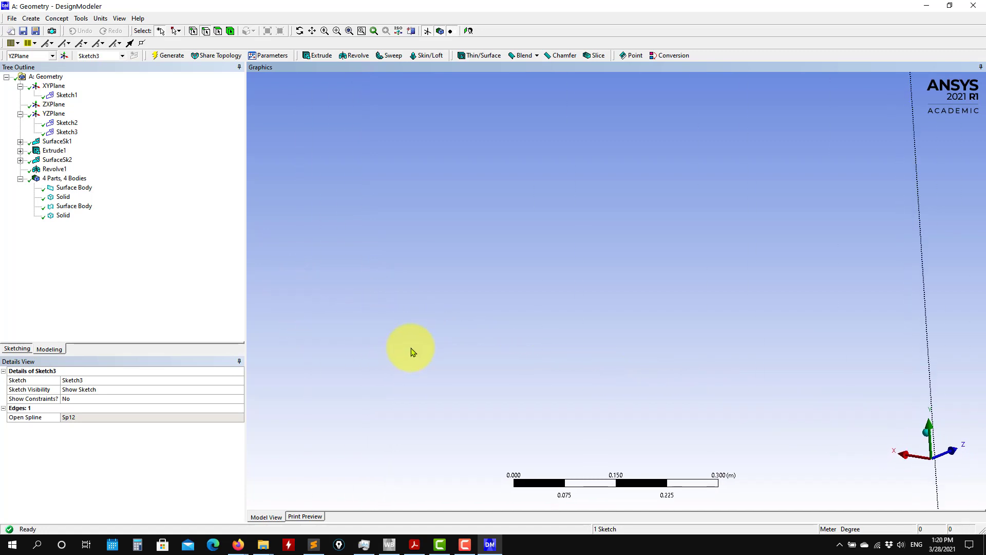
scroll(412, 348, down, 8)
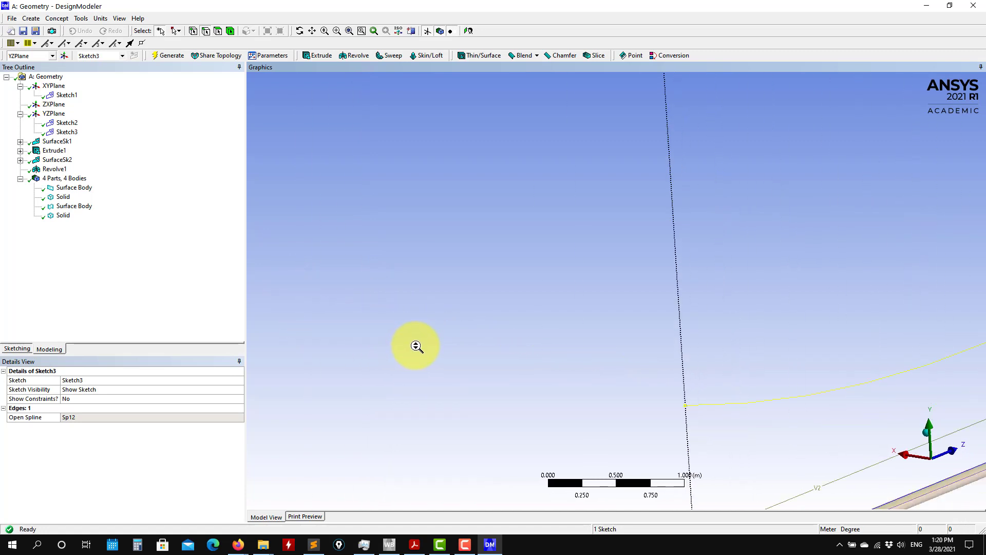
ctrl+middle_drag(654, 423, 444, 381)
scroll(443, 380, up, 2)
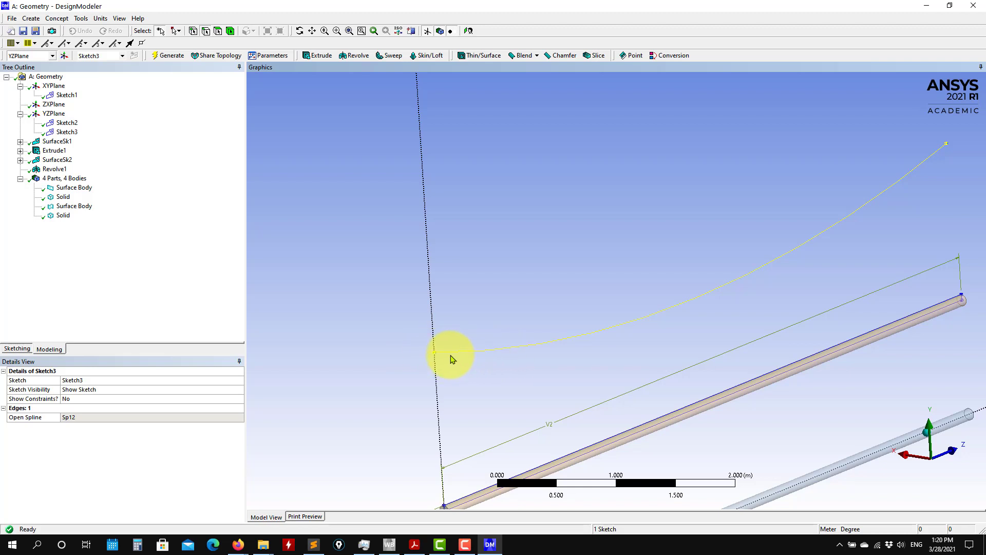
scroll(437, 372, up, 2)
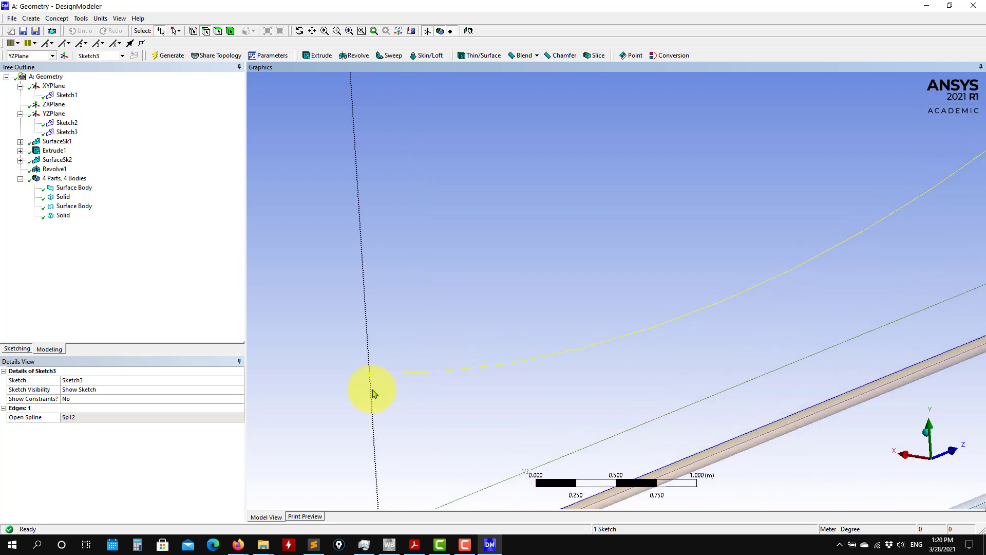
click(30, 18)
click(46, 31)
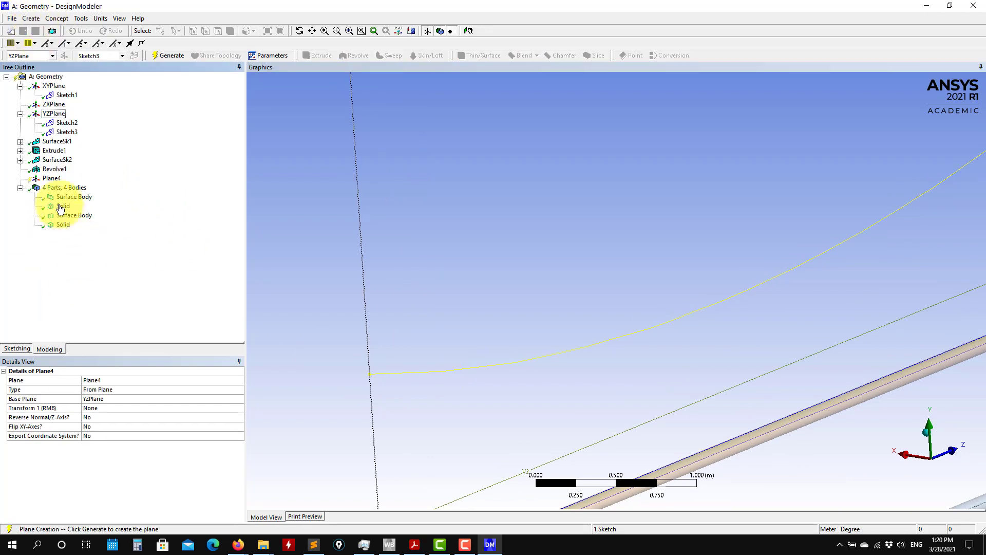
click(239, 390)
click(240, 390)
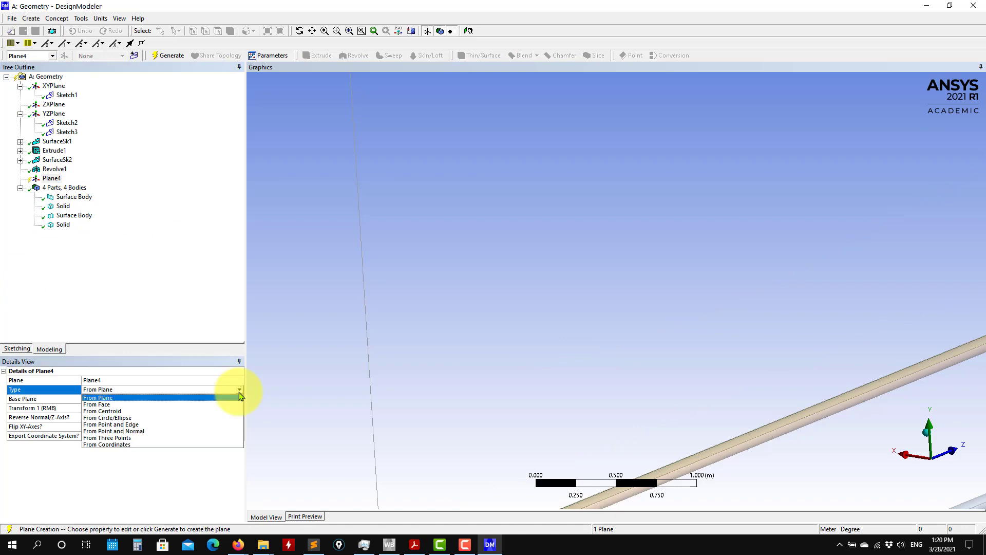
click(185, 431)
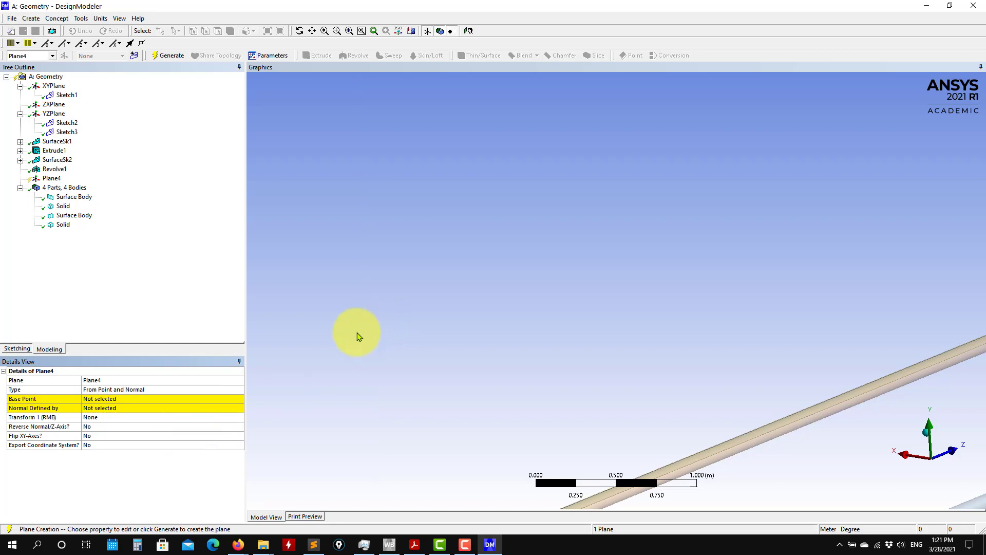
right_click(53, 178)
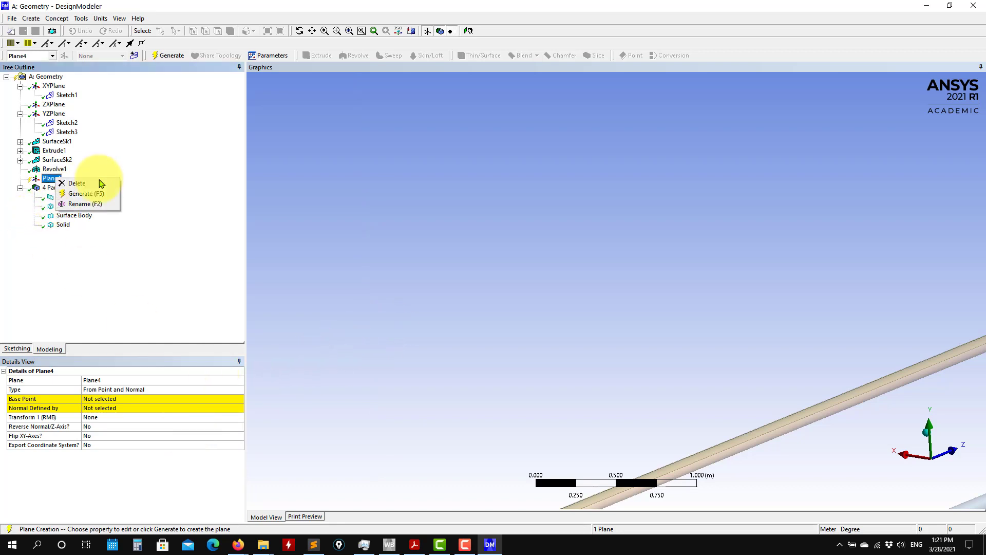
click(100, 184)
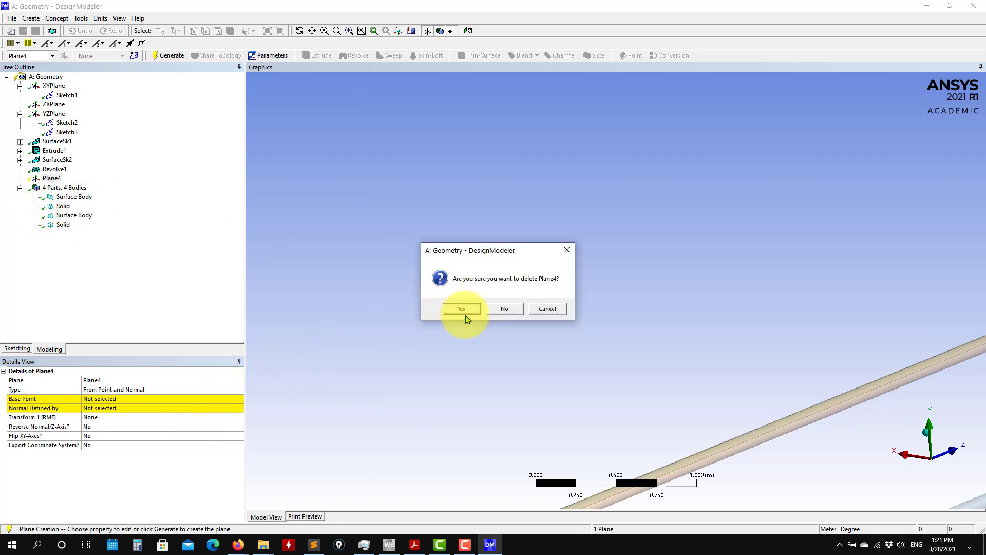
click(466, 309)
Set the spline sketch, Sketch3, to be always shown and clear the selection.
click(62, 132)
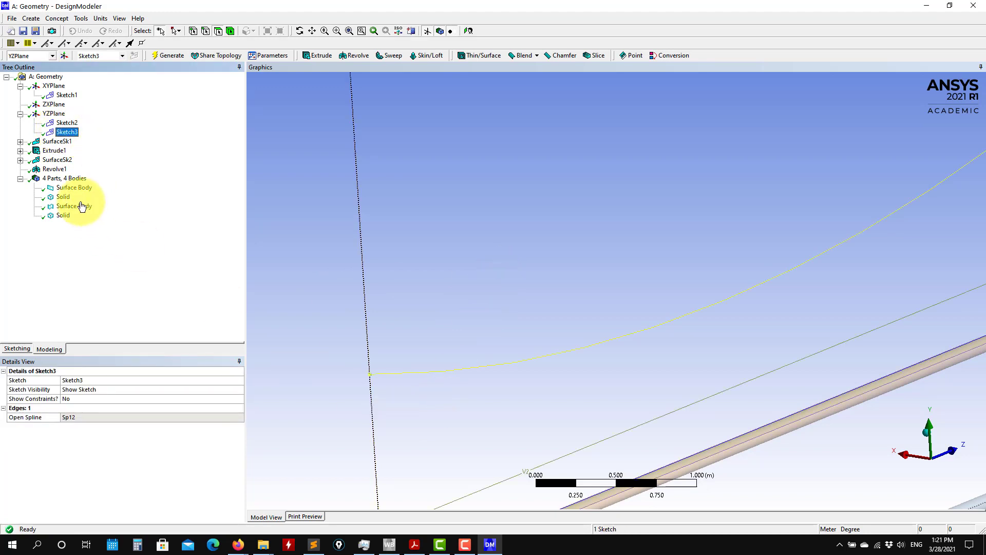
right_click(70, 137)
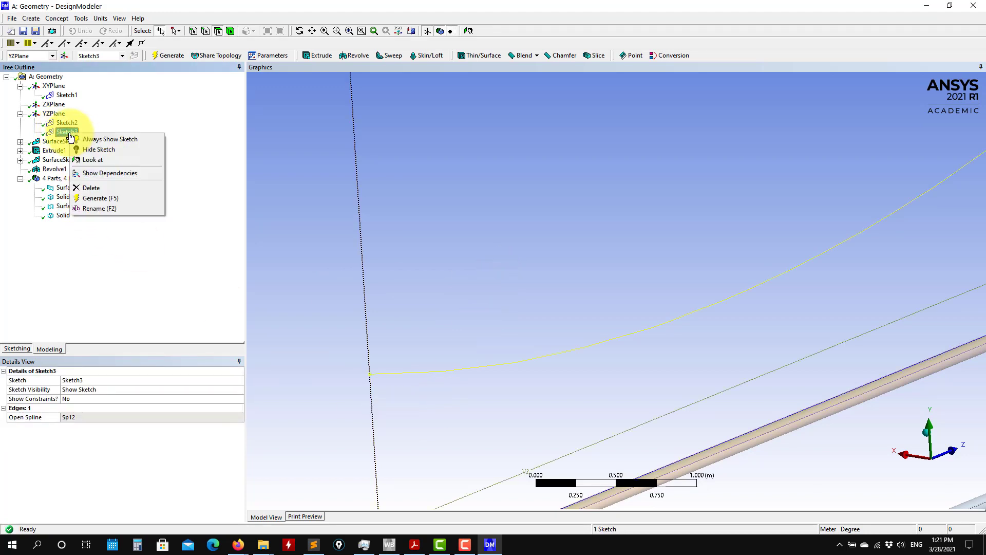
click(114, 136)
click(402, 433)
scroll(398, 437, up, 2)
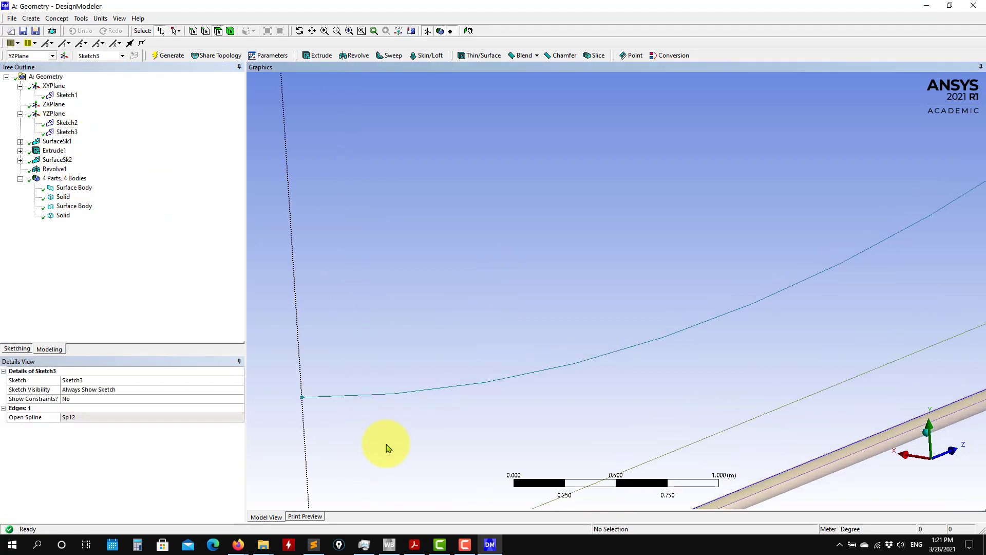
scroll(363, 434, up, 2)
ctrl+middle_drag(445, 435, 694, 379)
scroll(471, 412, up, 3)
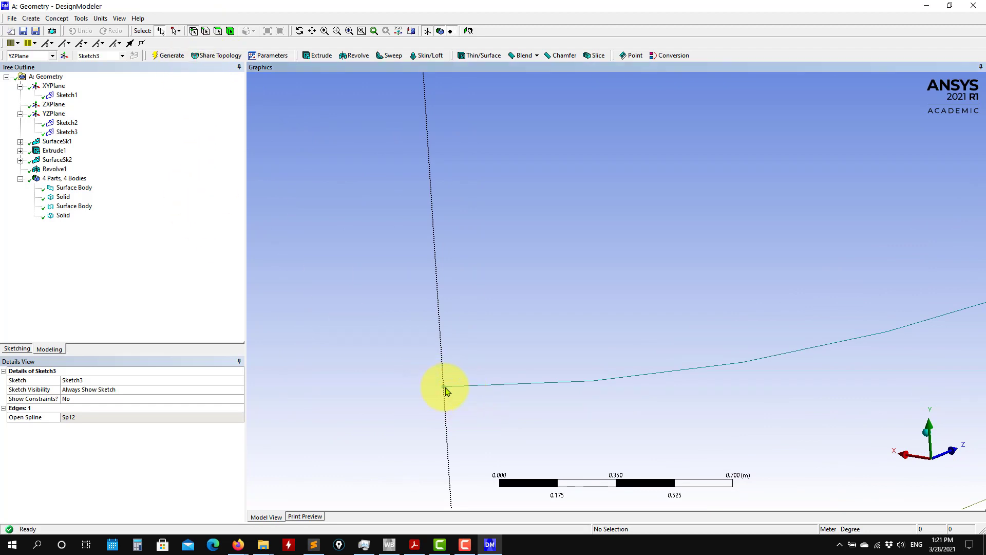
click(70, 132)
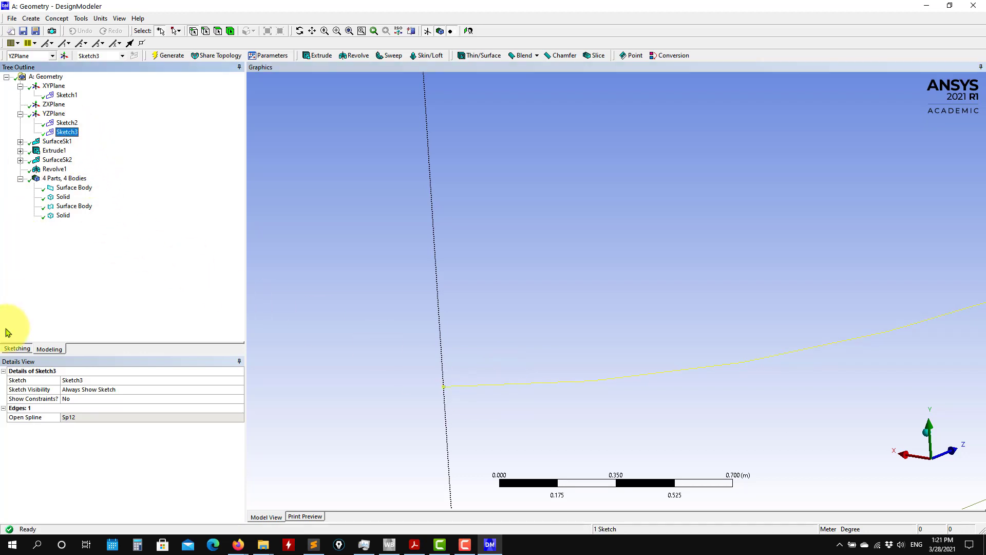
click(17, 348)
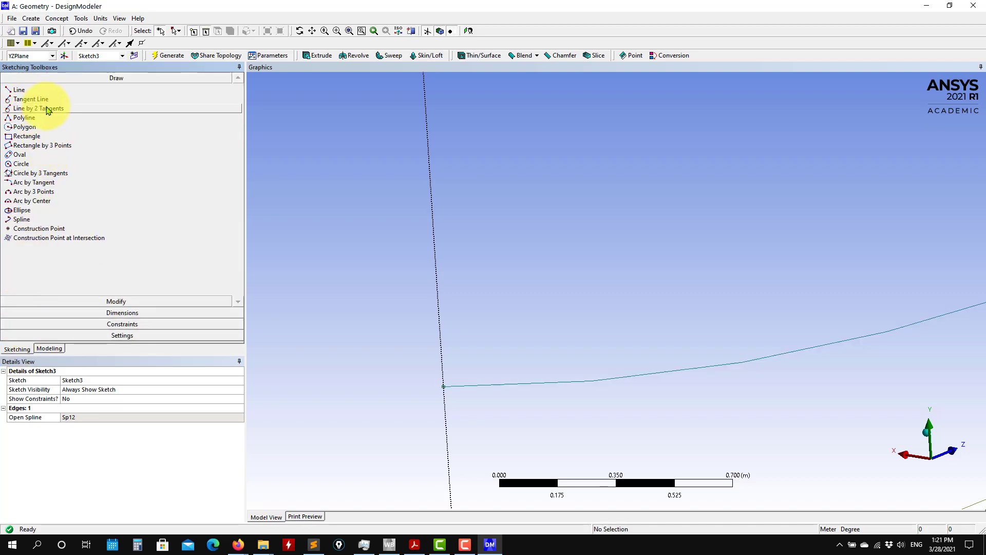
click(30, 99)
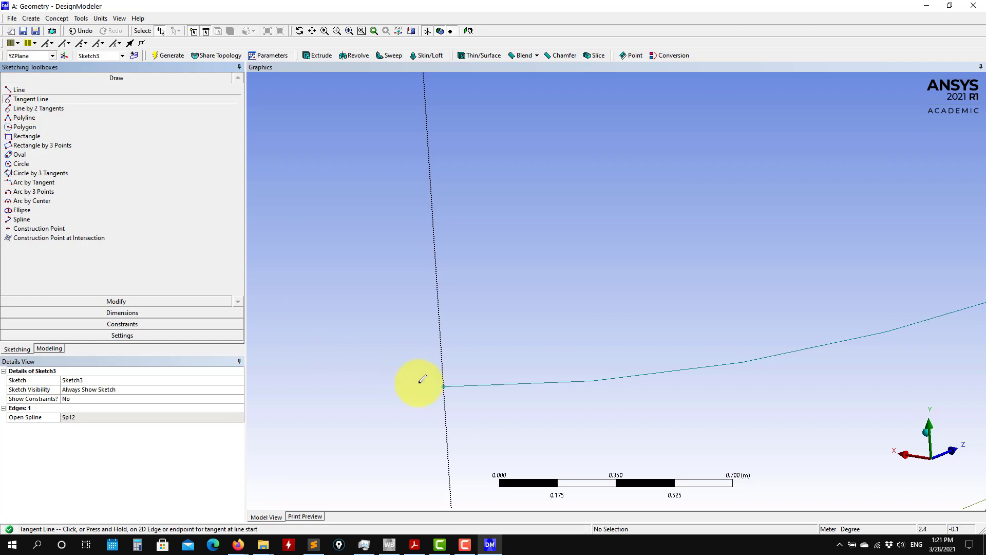
click(445, 385)
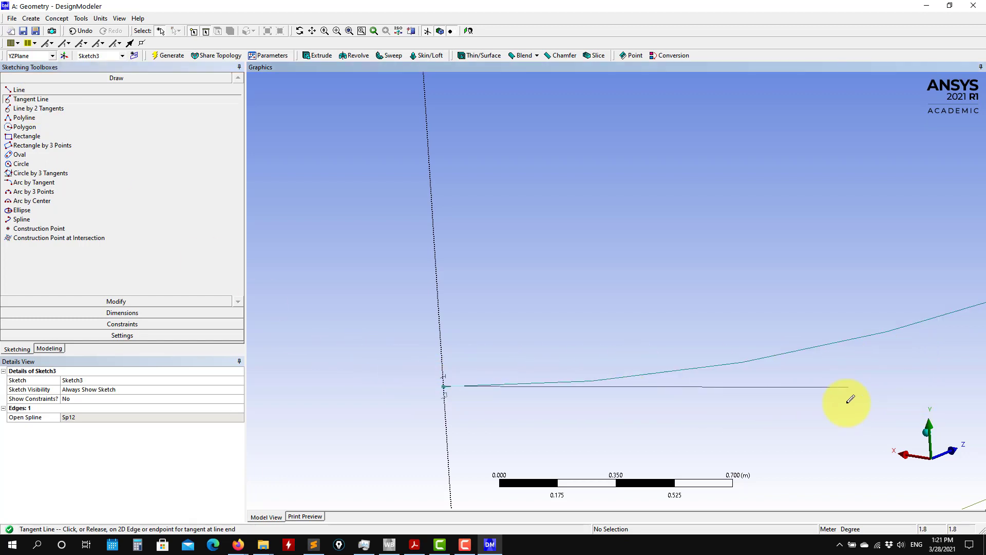
click(848, 399)
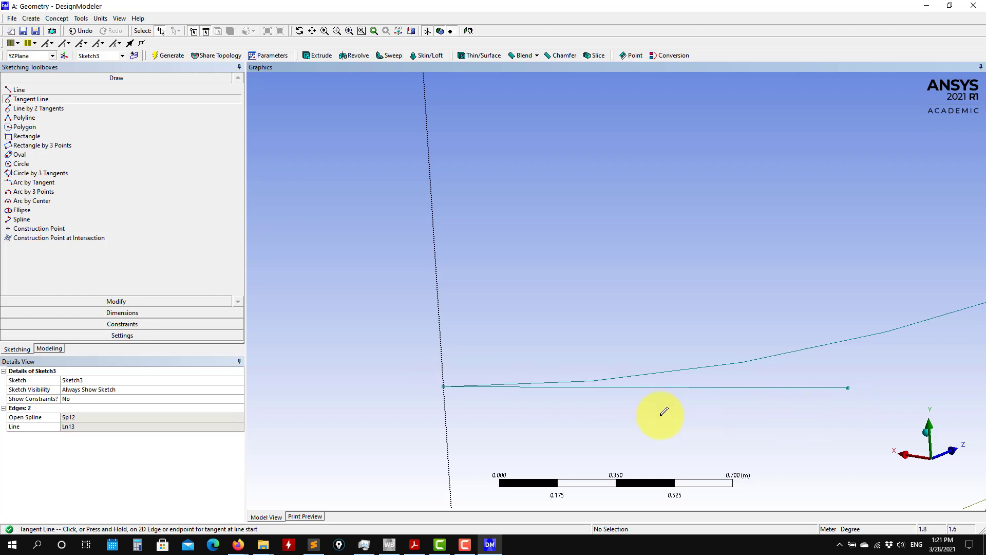
key(Escape)
middle_drag(693, 396, 597, 409)
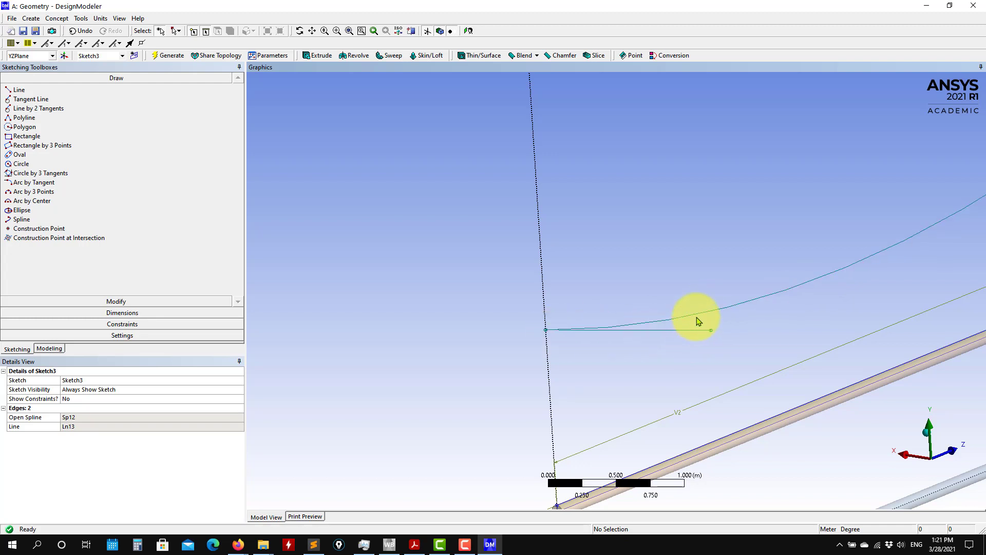
scroll(691, 340, up, 2)
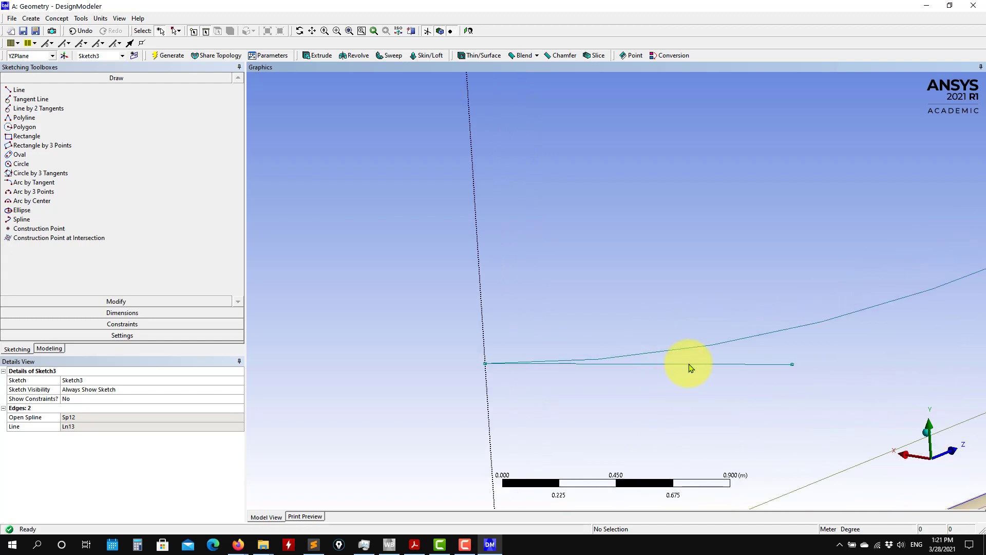
click(673, 386)
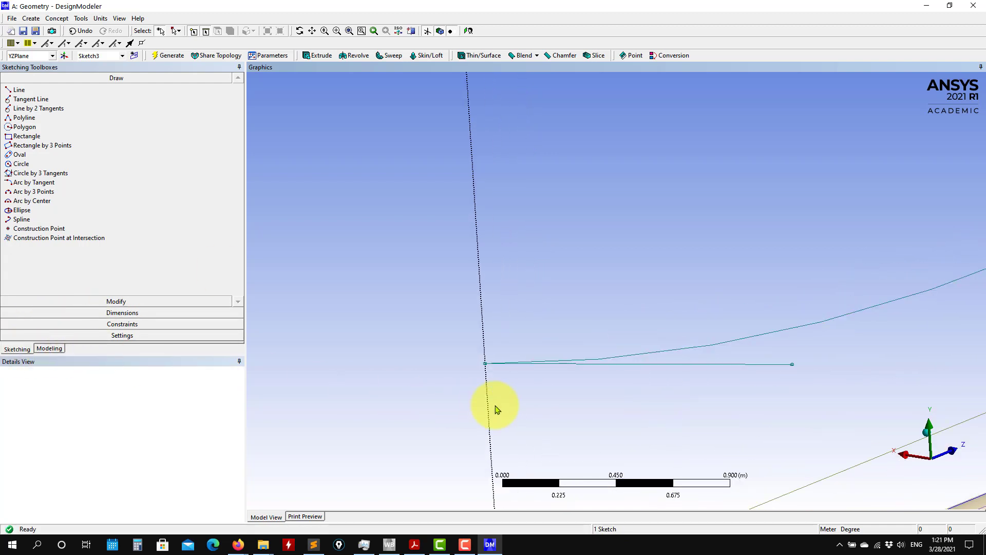
key(ctrl+z)
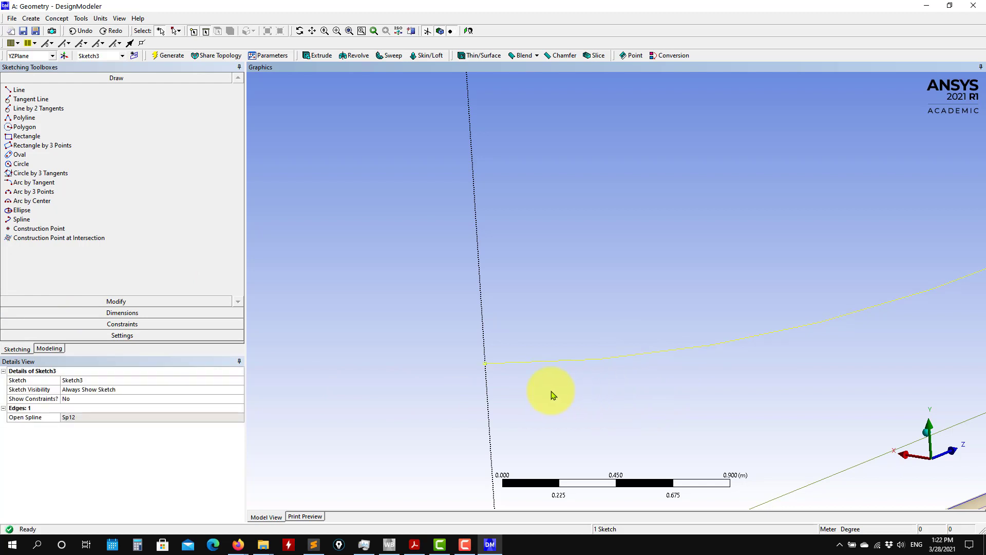
scroll(553, 397, up, 1)
scroll(553, 396, down, 2)
click(552, 394)
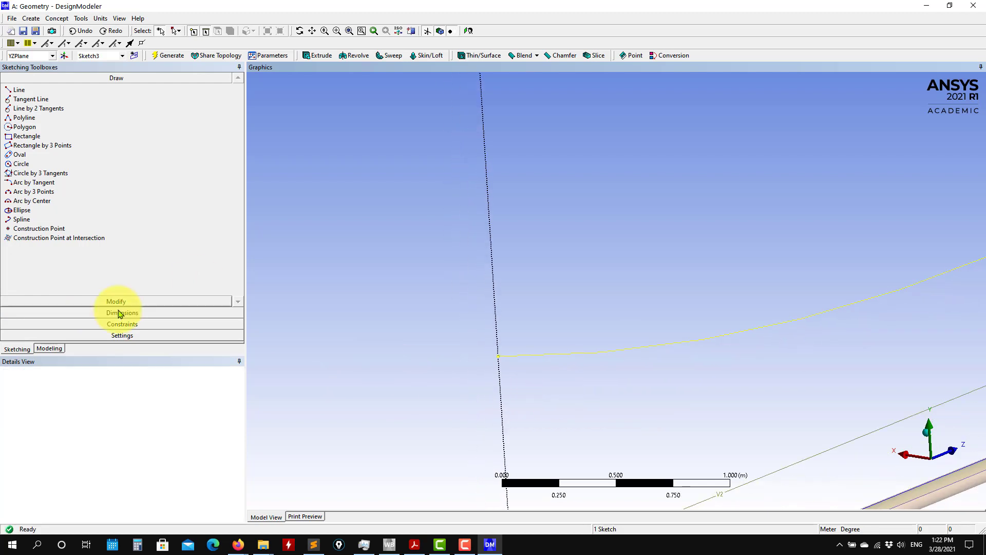
Add a new separate sketch on YZPlane and enter sketching mode for it.
click(48, 348)
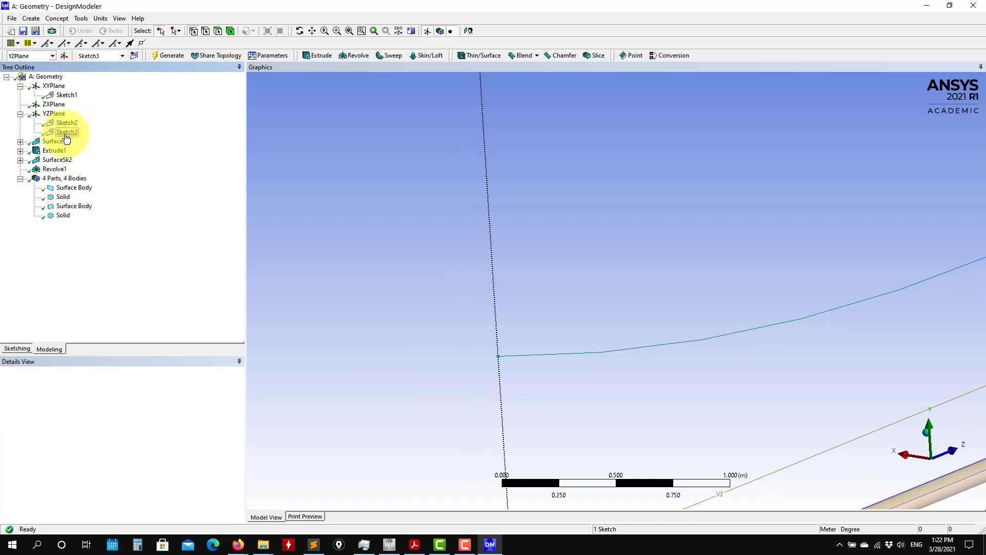
click(51, 113)
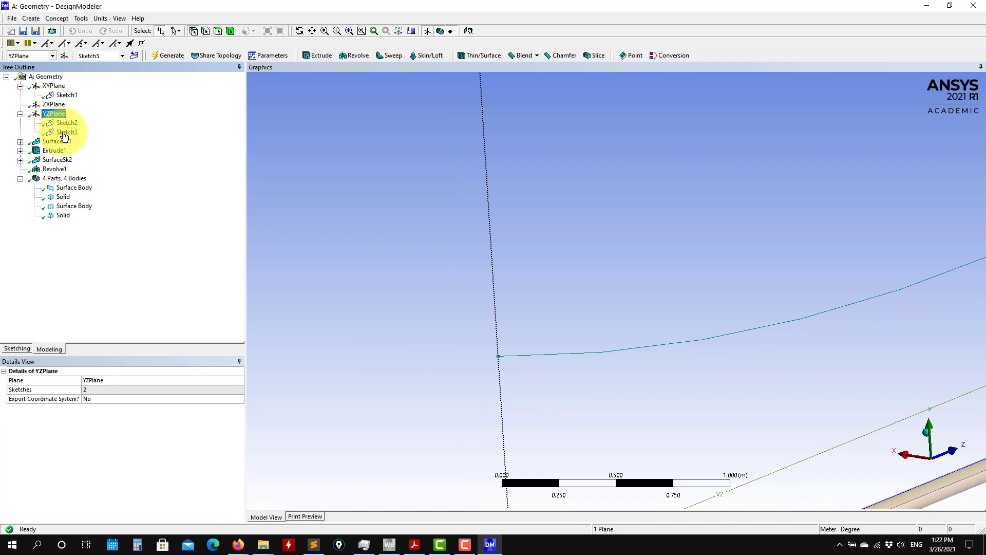
click(66, 131)
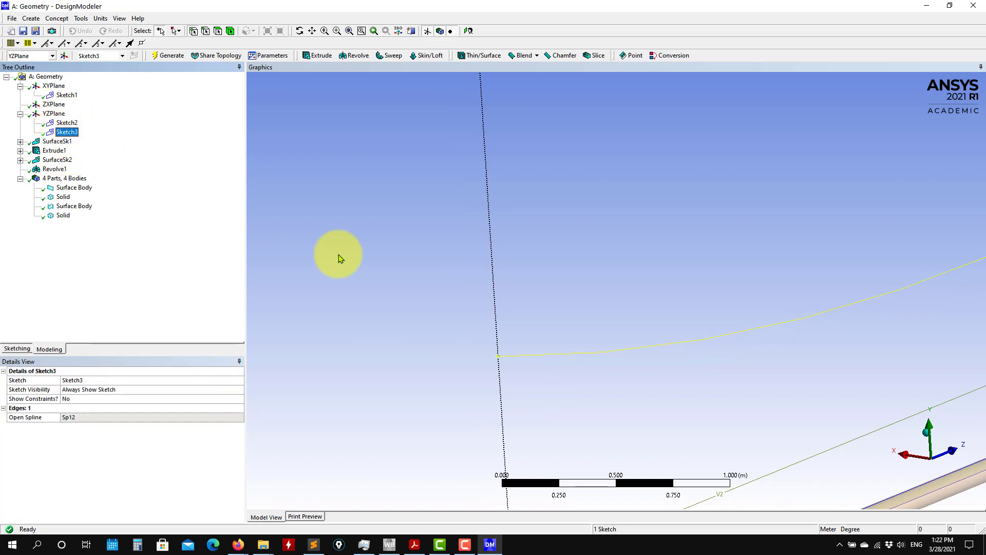
click(50, 116)
click(134, 55)
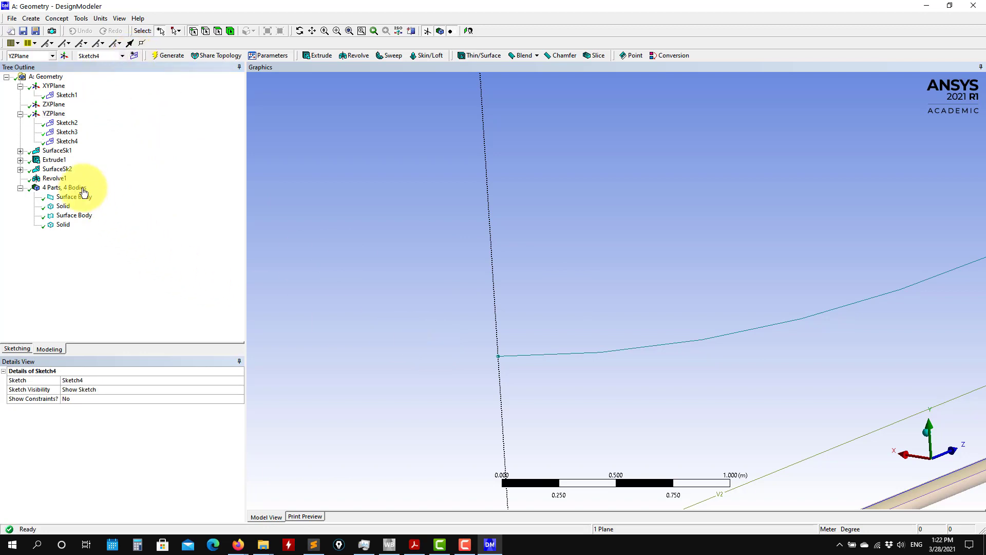
click(67, 141)
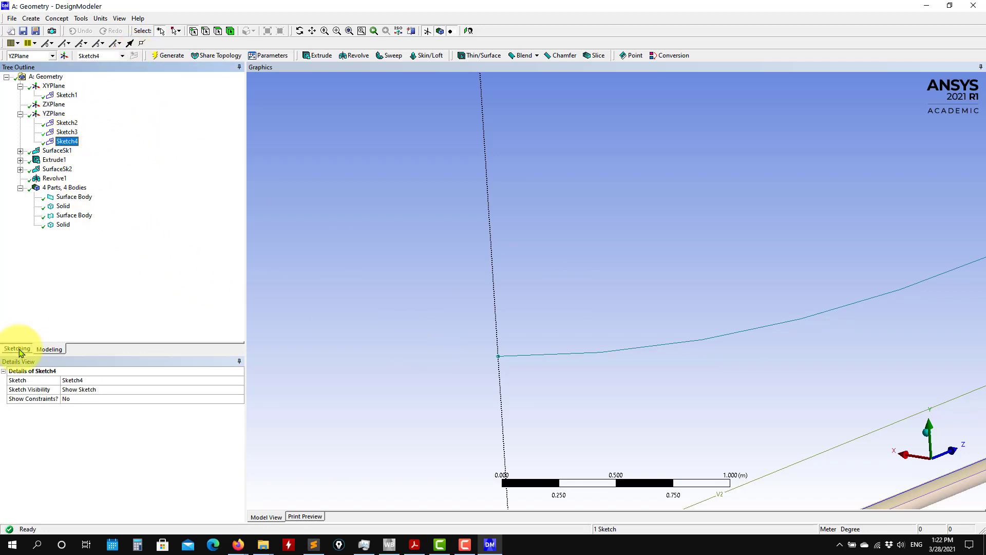
click(17, 348)
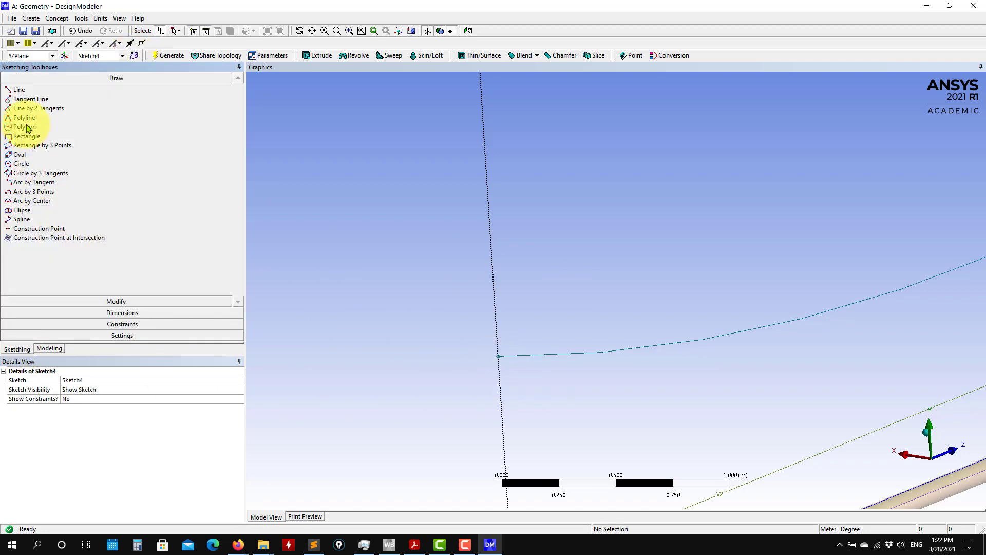
Draw a tangent line from the spline's start point on the vertical axis, ending below the curve.
click(41, 100)
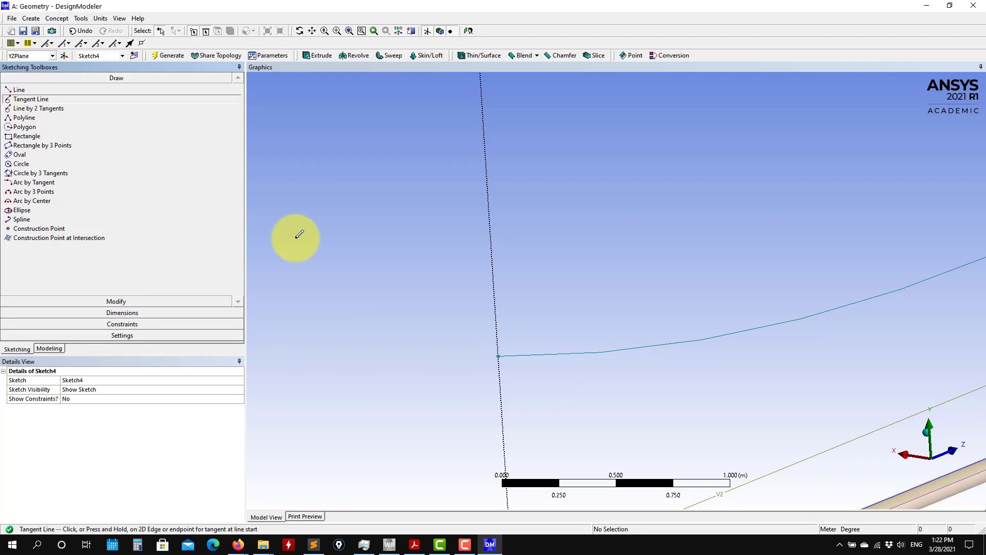
click(499, 357)
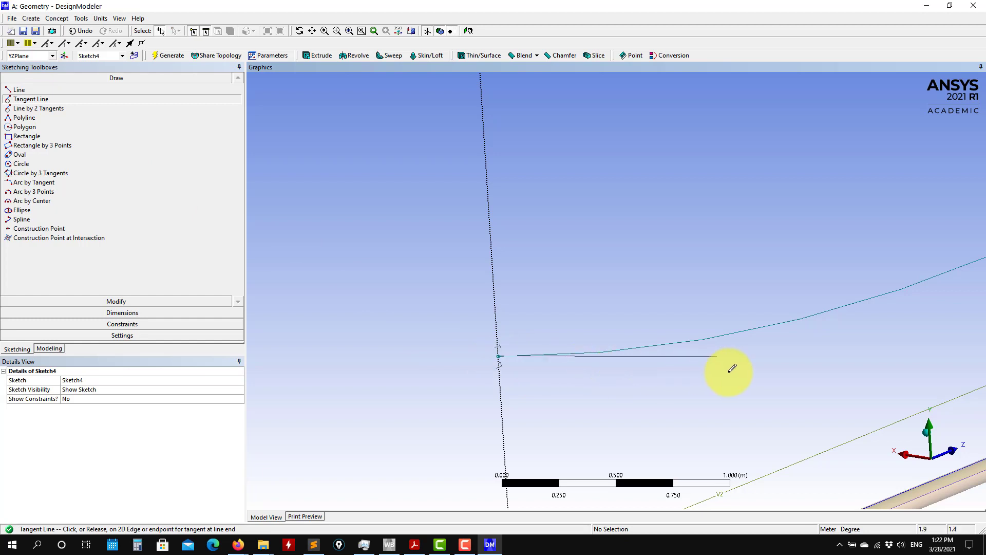
click(784, 387)
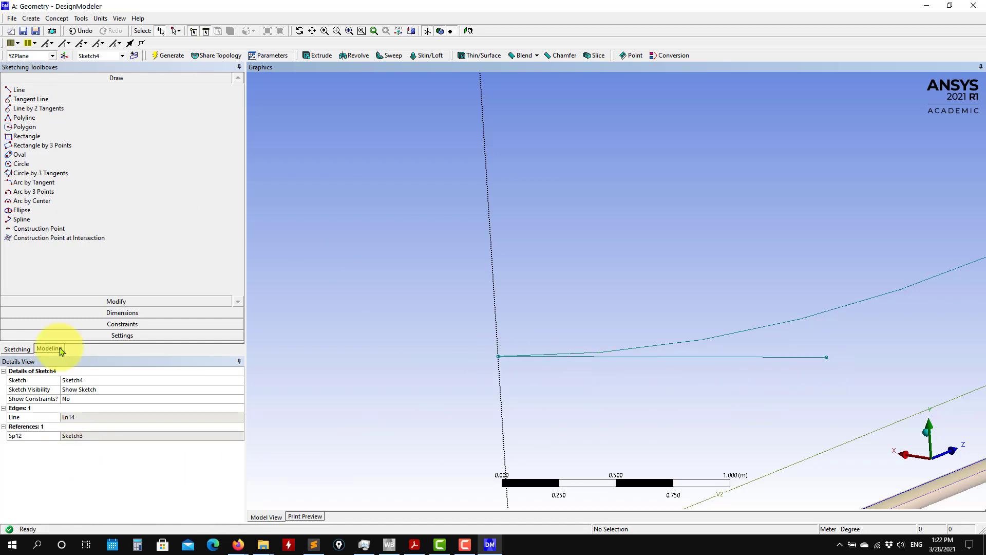
Return to modeling mode and compare the spline in Sketch3 with the tangent line in Sketch4.
click(51, 349)
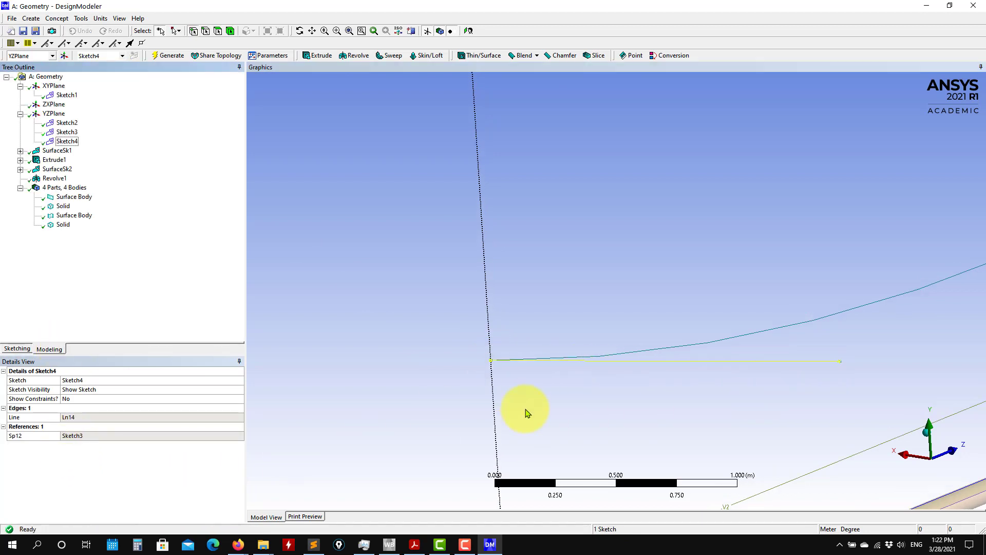
click(69, 142)
click(68, 132)
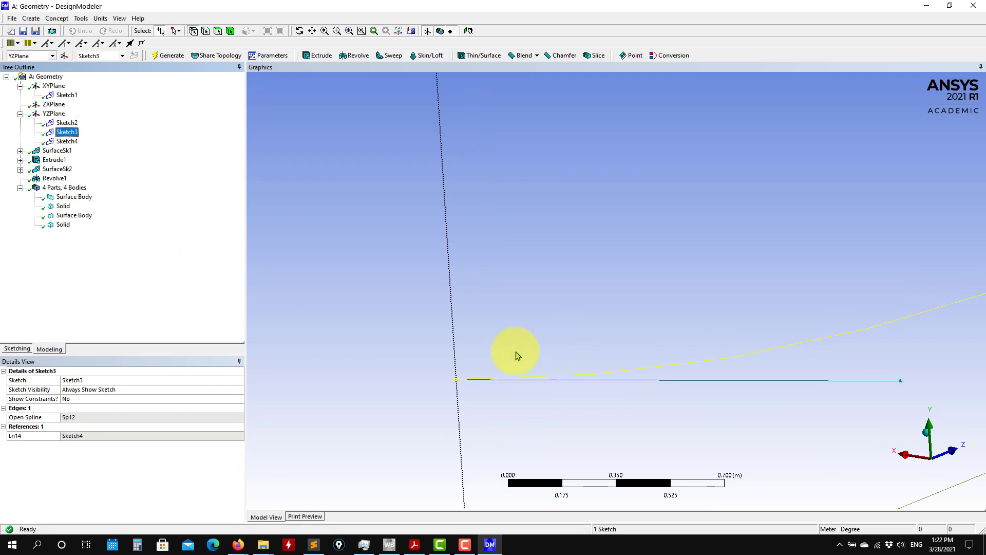
click(67, 141)
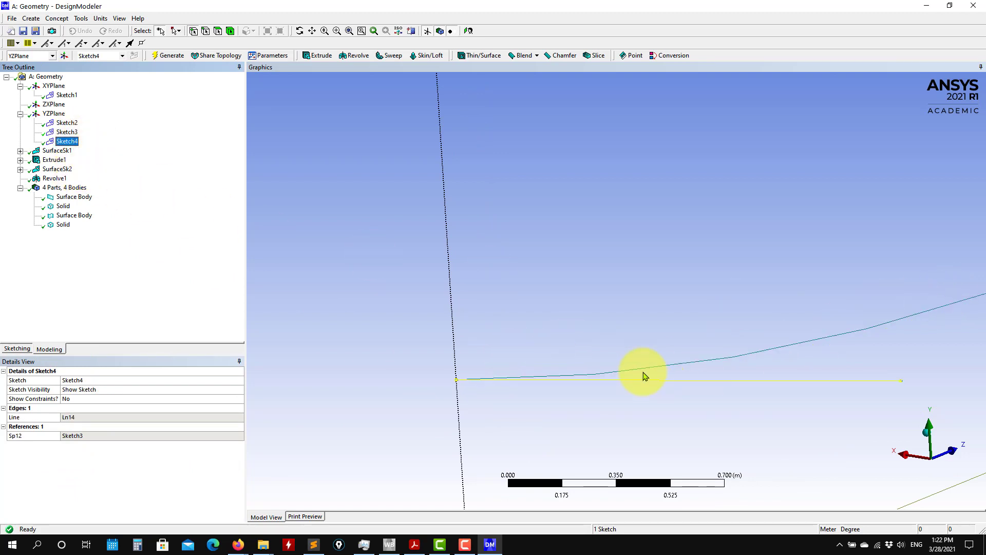
Create a new plane and set its type to From Point and Normal.
click(31, 18)
click(45, 31)
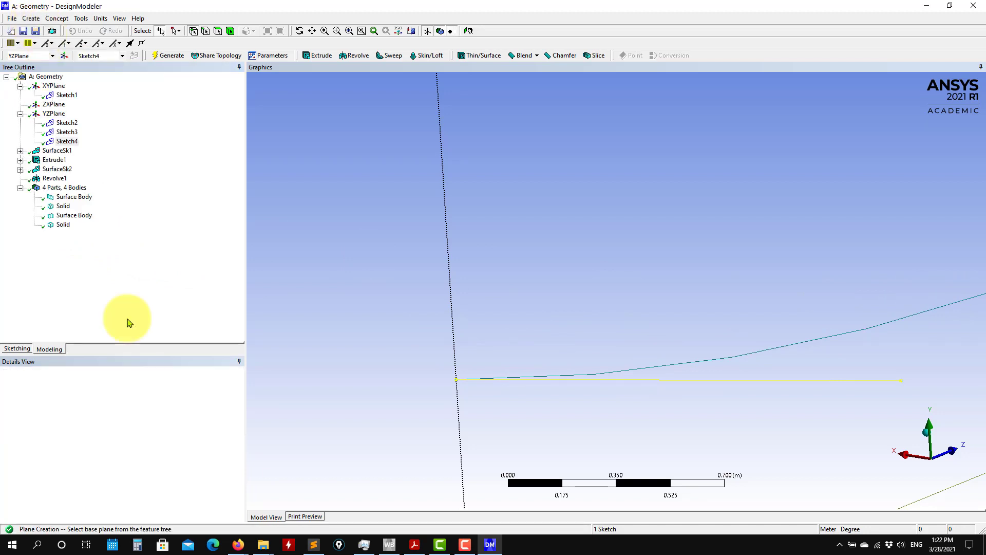
click(237, 391)
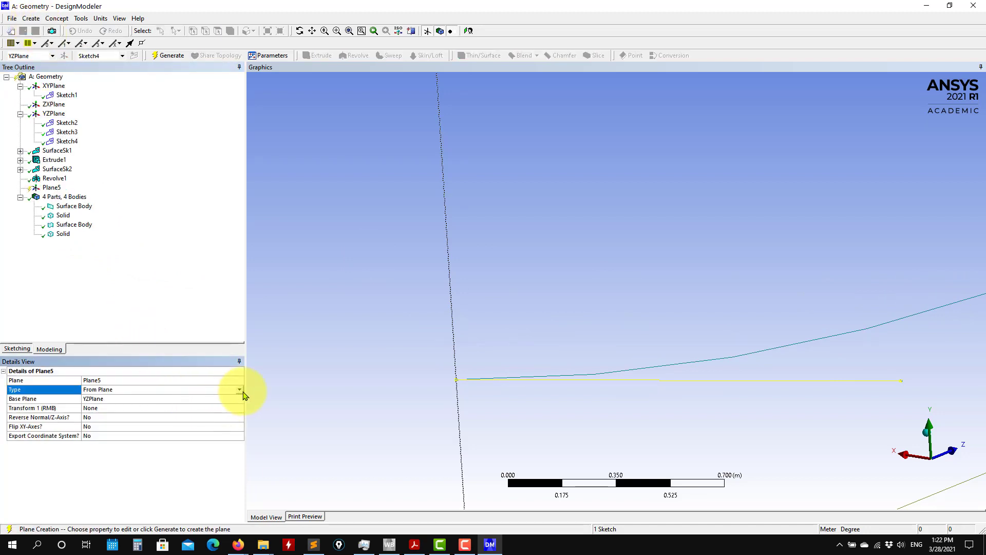
scroll(423, 408, down, 5)
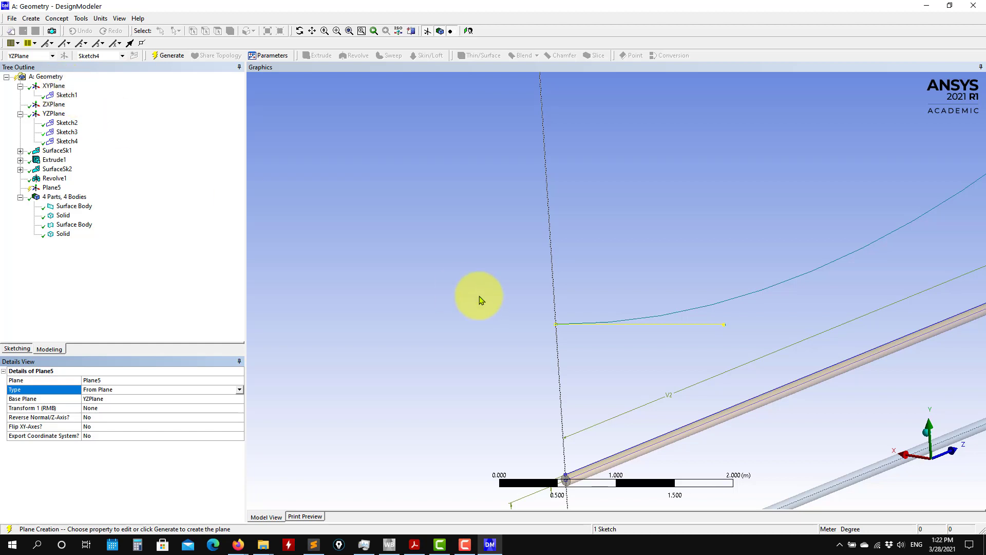
scroll(452, 293, down, 3)
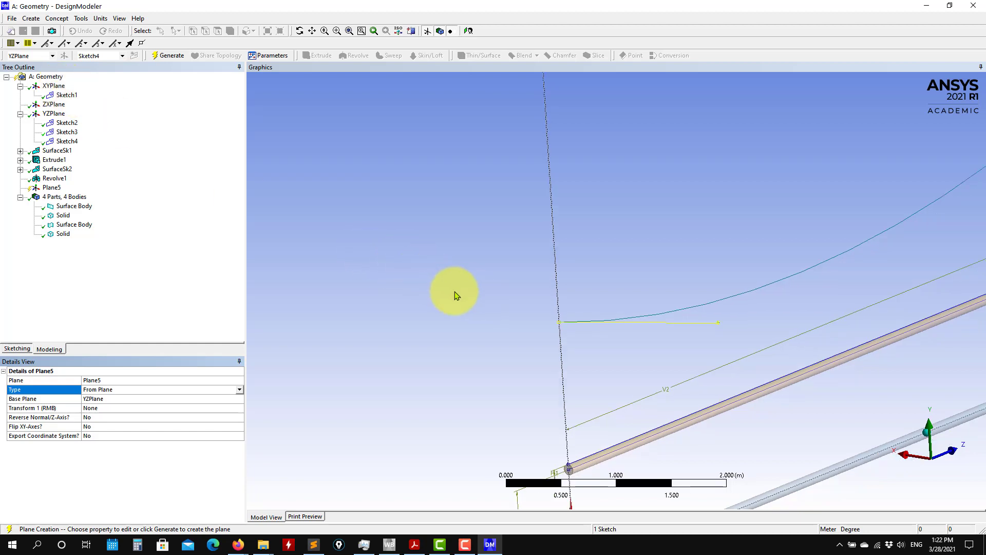
scroll(636, 360, up, 3)
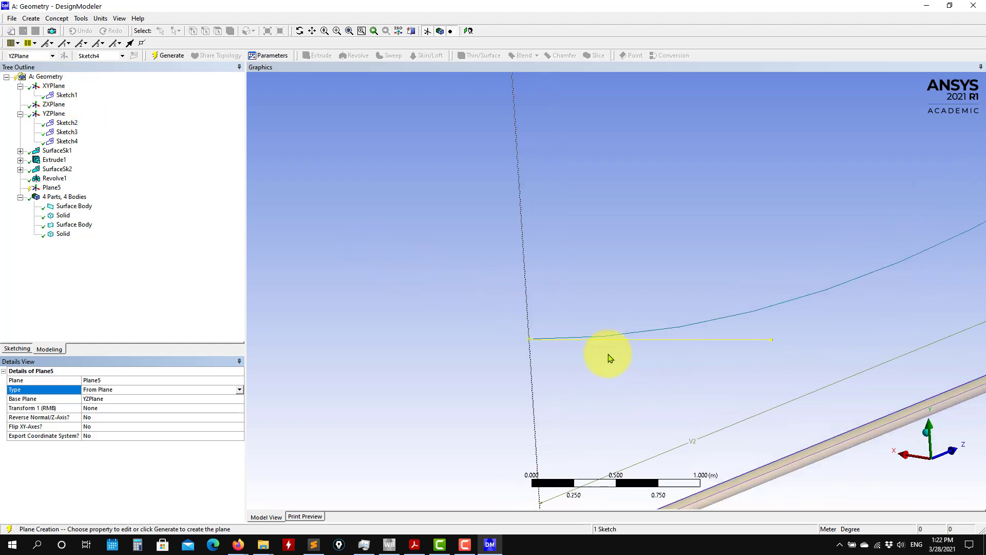
click(242, 392)
click(163, 431)
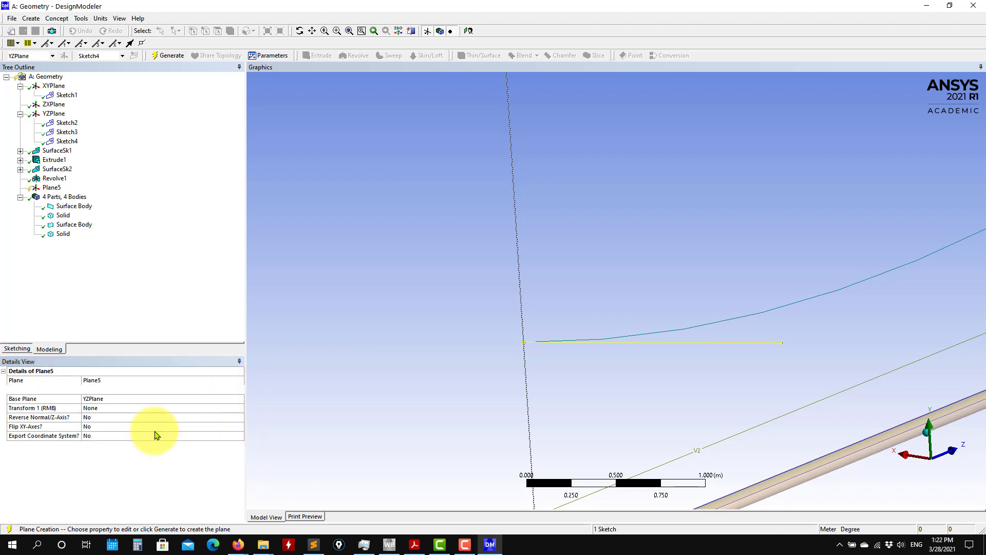
Use the spline's start point as the plane's base point and the tangent line as its normal, and generate the plane.
click(116, 399)
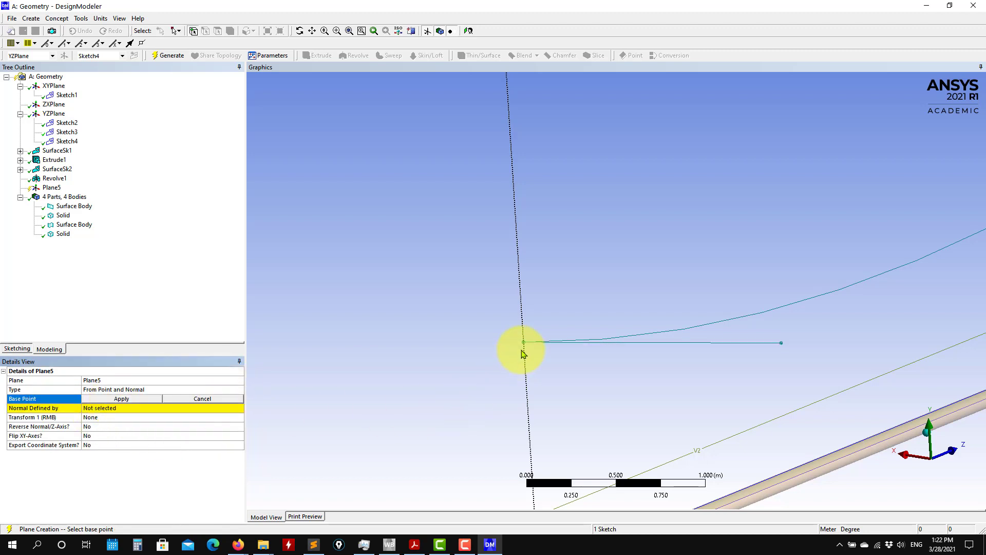
click(523, 342)
click(123, 399)
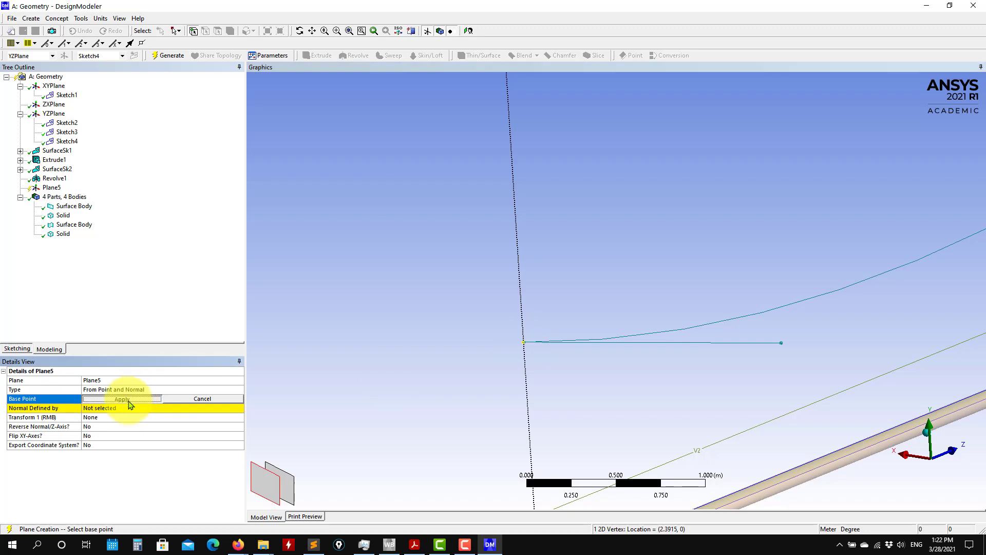
click(765, 343)
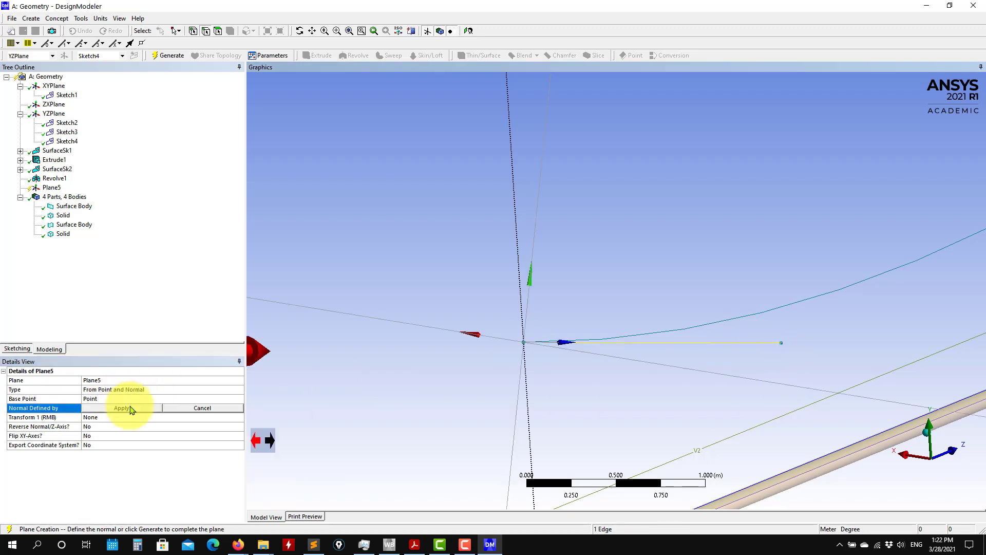
click(130, 407)
scroll(543, 370, up, 4)
scroll(543, 370, down, 8)
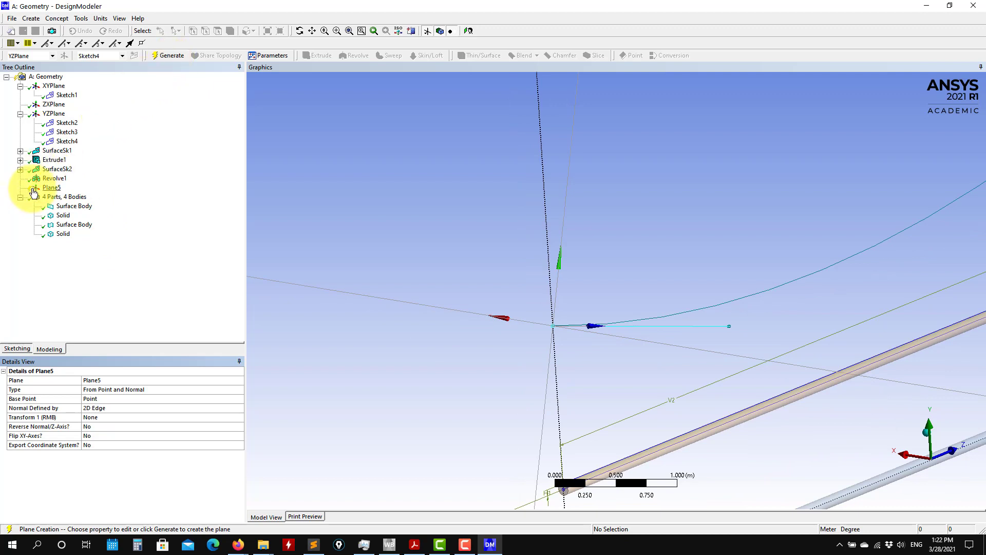
click(167, 57)
Add a new sketch on Plane5, the plane normal to the spline's start, and enter sketching mode.
mouse_move(477, 313)
middle_down()
mouse_move(528, 357)
mouse_move(450, 331)
mouse_move(381, 339)
mouse_move(395, 338)
middle_up()
scroll(408, 353, up, 3)
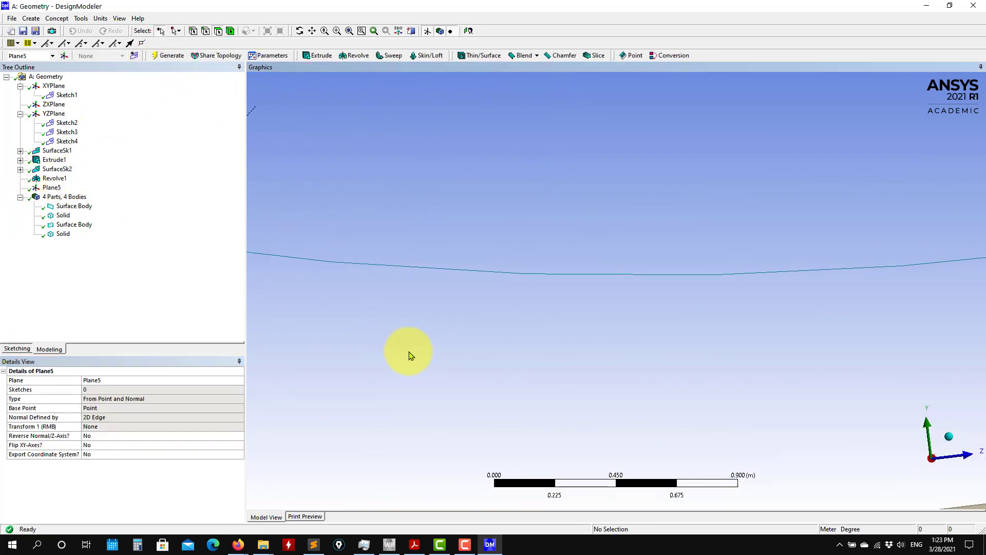
scroll(414, 363, down, 3)
scroll(415, 366, down, 2)
middle_drag(456, 363, 534, 365)
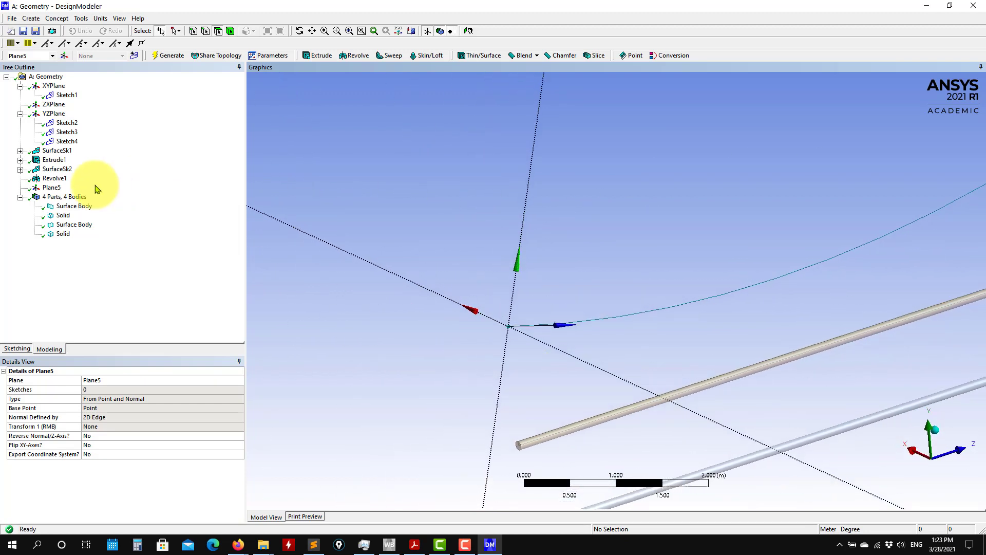
click(52, 187)
click(134, 56)
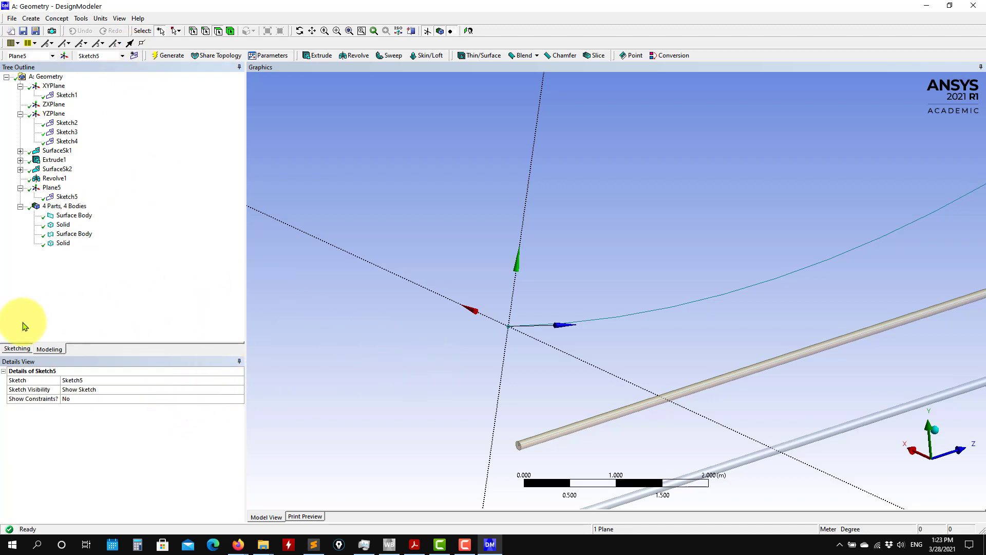
click(17, 347)
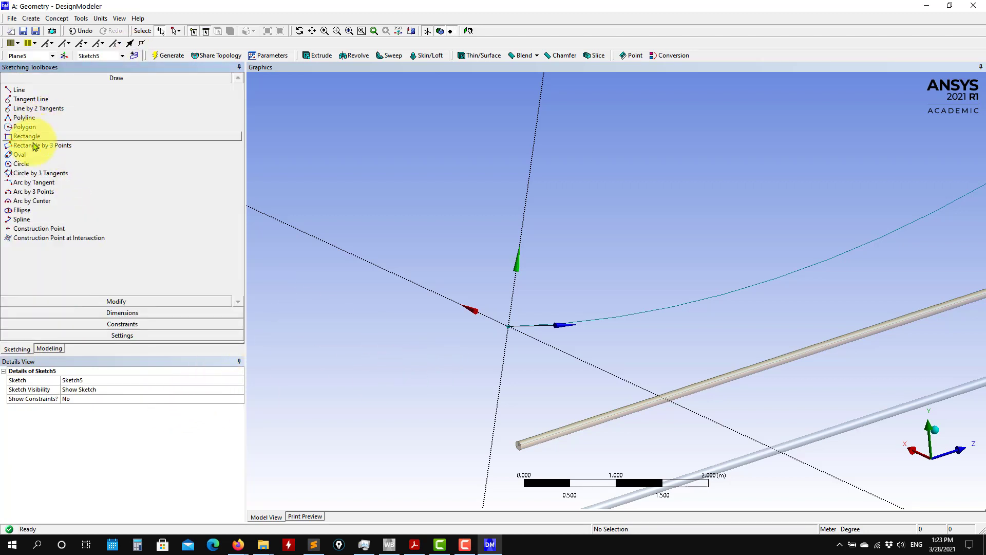
Draw a circle about 0.17 m in diameter centred on the origin of Plane5 at the spline's start.
click(22, 164)
middle_drag(397, 345, 621, 363)
scroll(623, 363, up, 6)
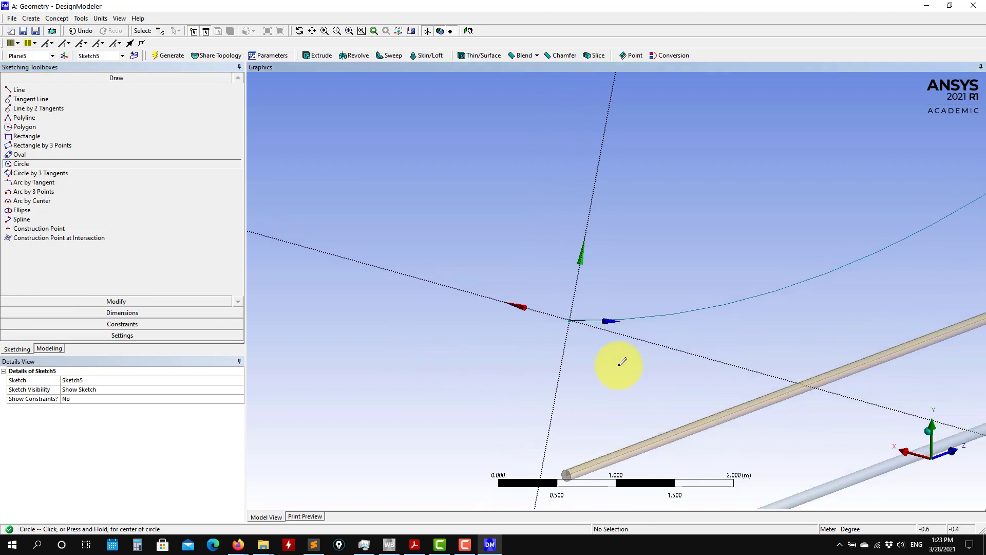
scroll(524, 433, up, 6)
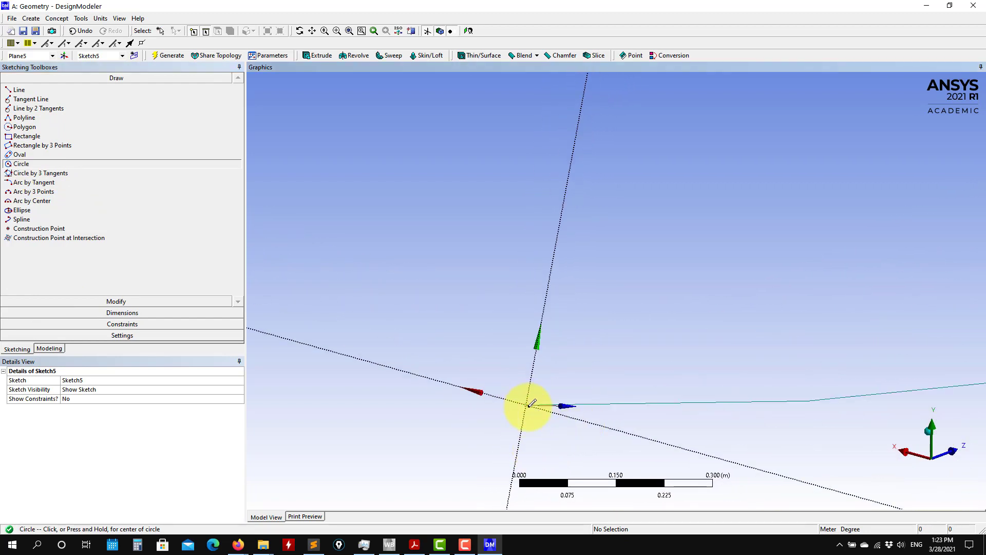
mouse_move(543, 396)
middle_down()
mouse_move(565, 257)
mouse_move(545, 314)
middle_up()
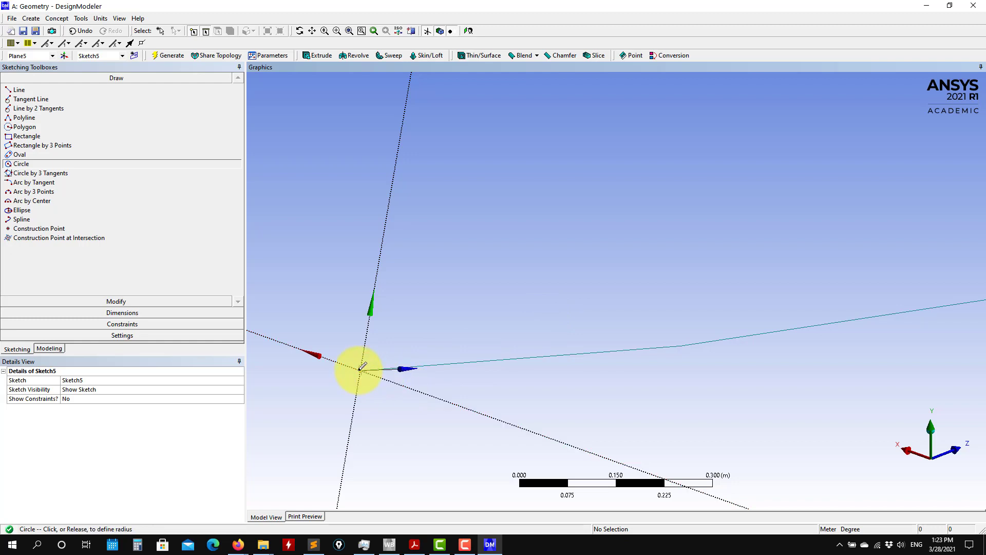
click(390, 331)
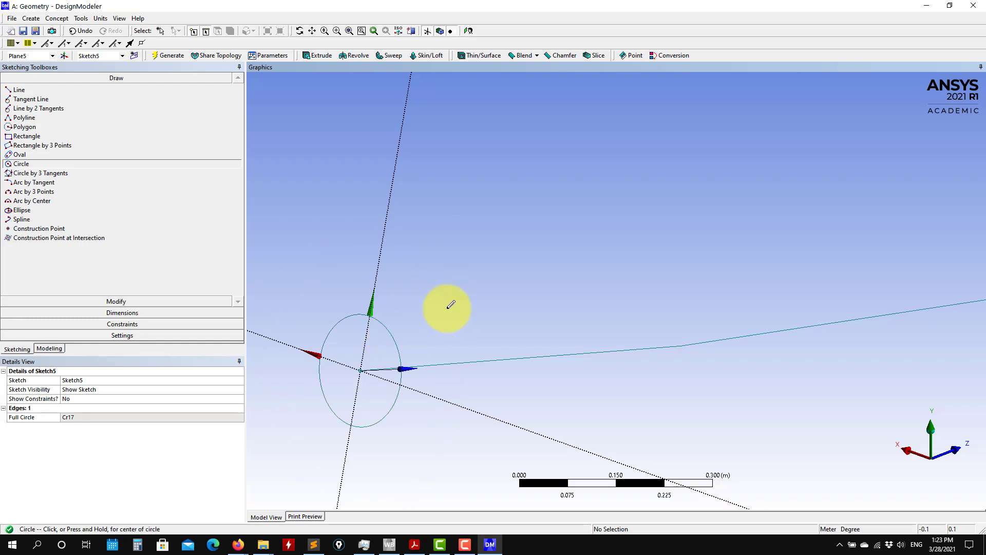
mouse_move(453, 308)
ctrl+middle_down()
mouse_move(542, 288)
mouse_move(561, 271)
ctrl+middle_up()
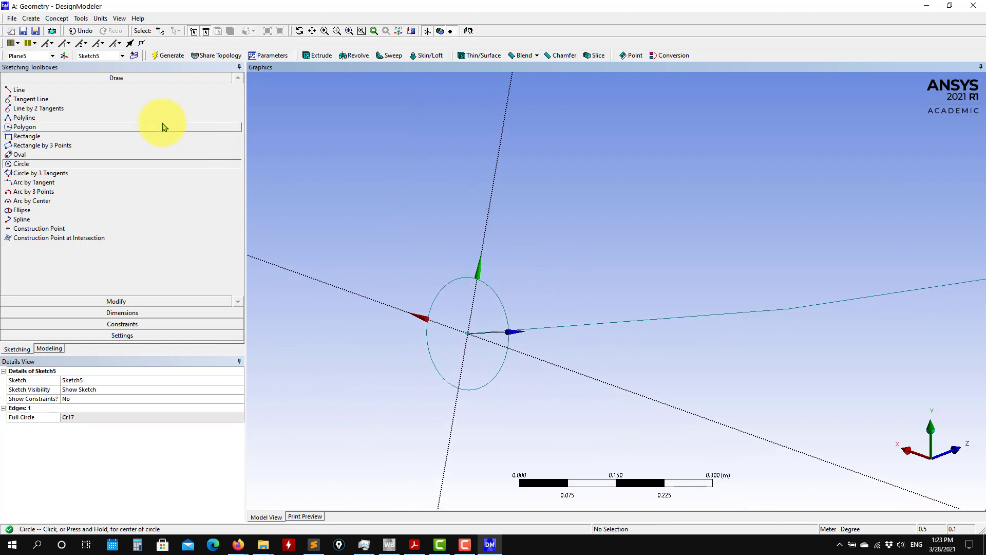
Add a diameter dimension to the circle, set it to 0.1 m, and return to modeling mode.
click(80, 312)
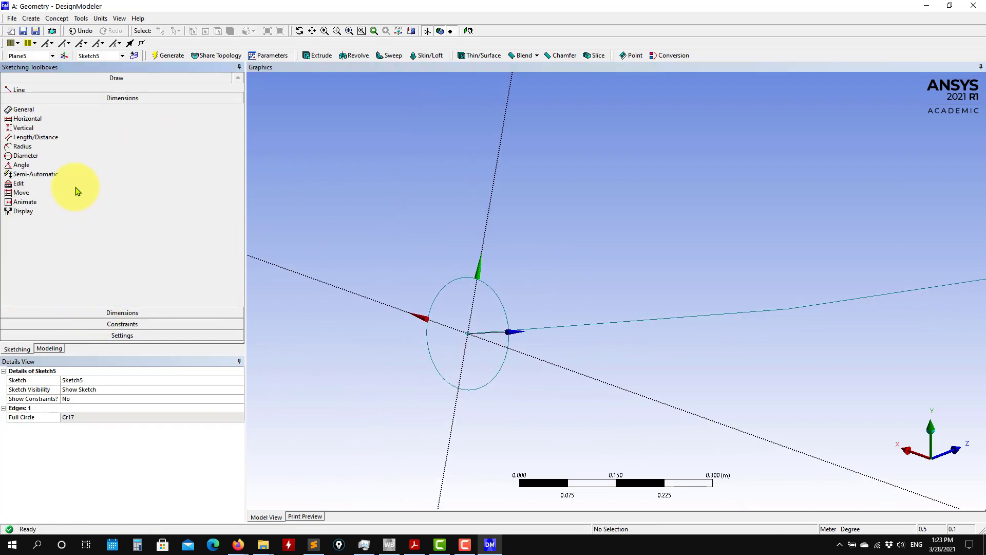
click(26, 159)
click(503, 306)
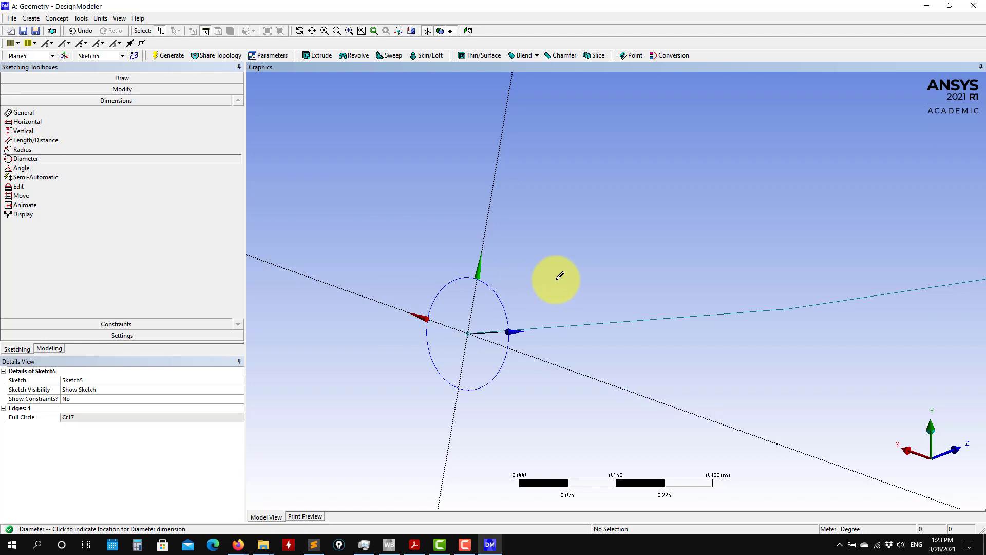
click(590, 269)
click(128, 416)
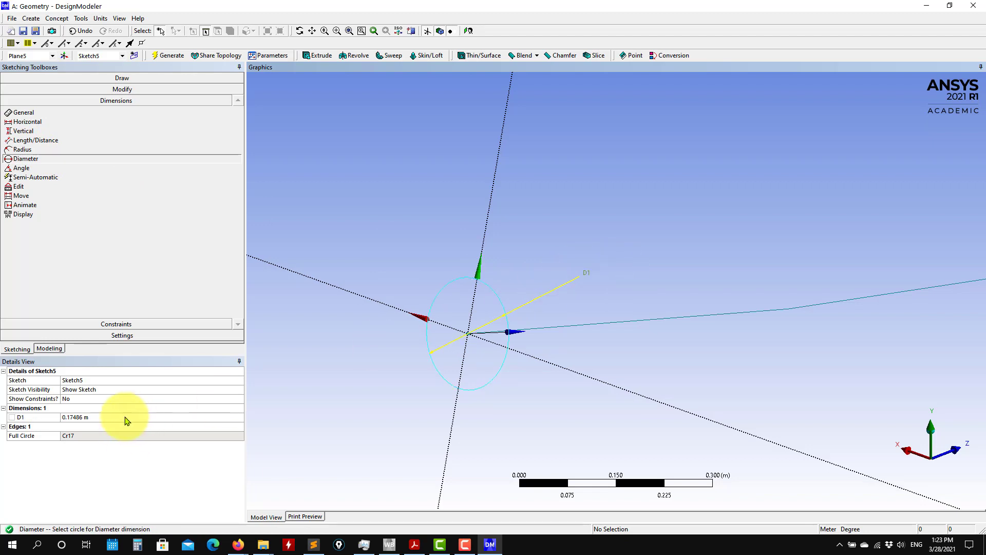
text(0.1)
key(Return)
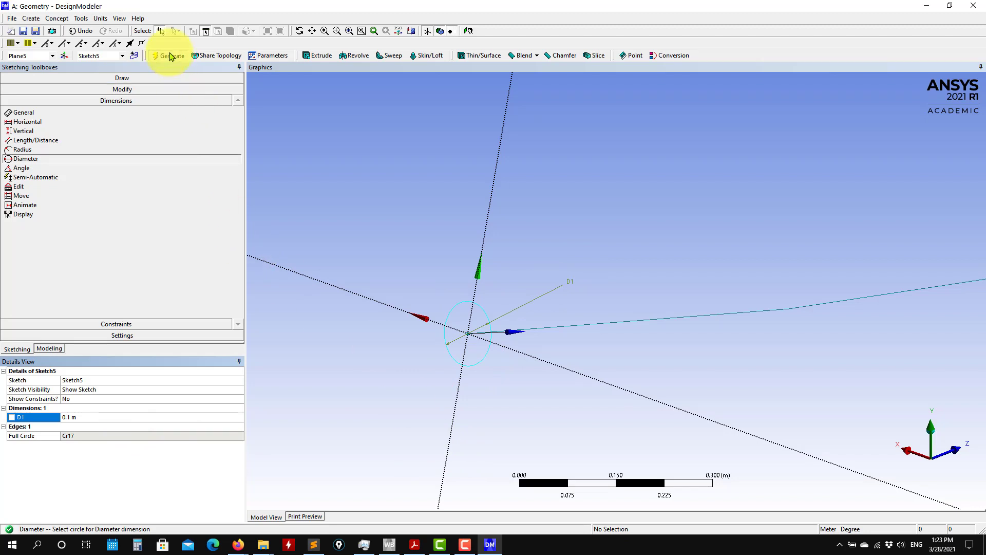
click(49, 349)
Generate a surface from the circle sketch, Sketch5, with the operation set to Add Frozen.
scroll(430, 408, up, 2)
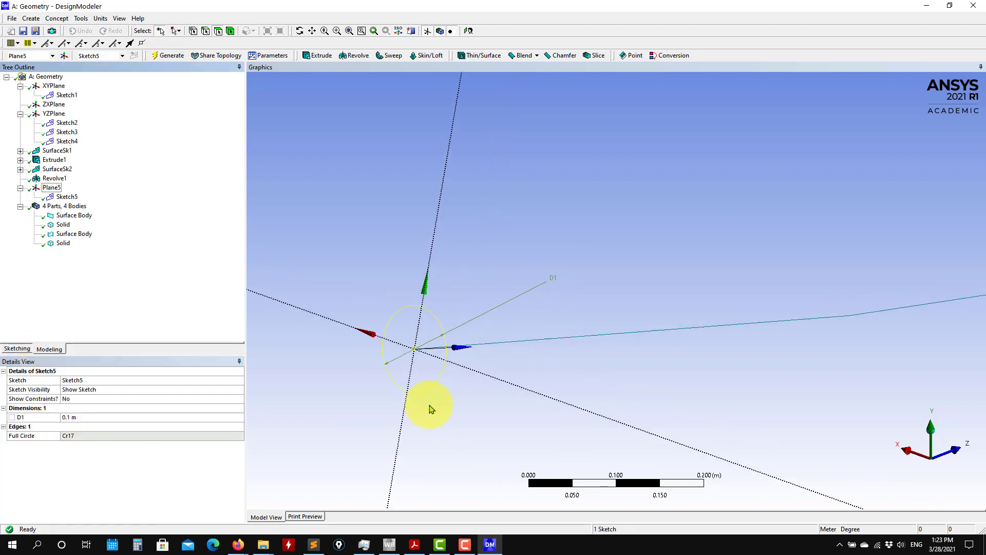
scroll(442, 409, down, 6)
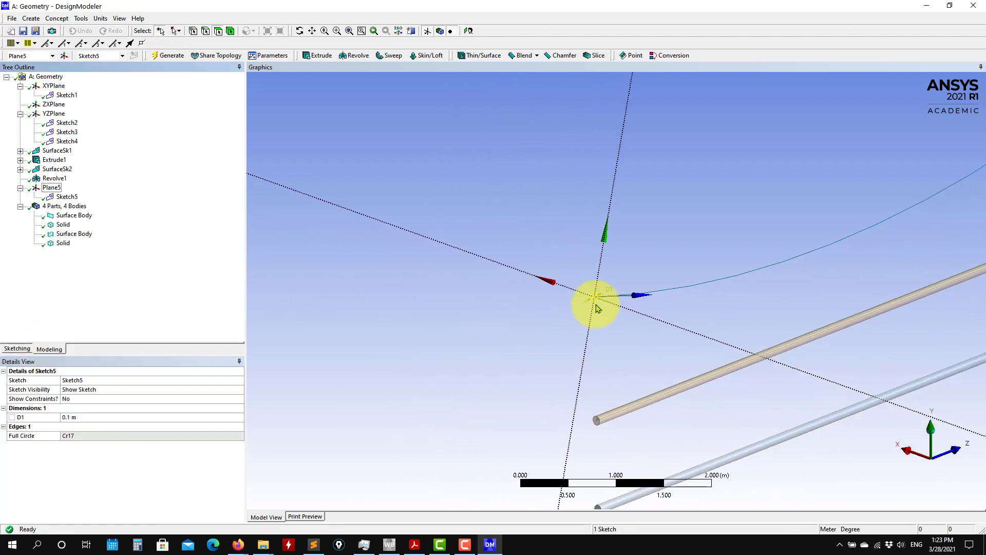
scroll(608, 335, up, 3)
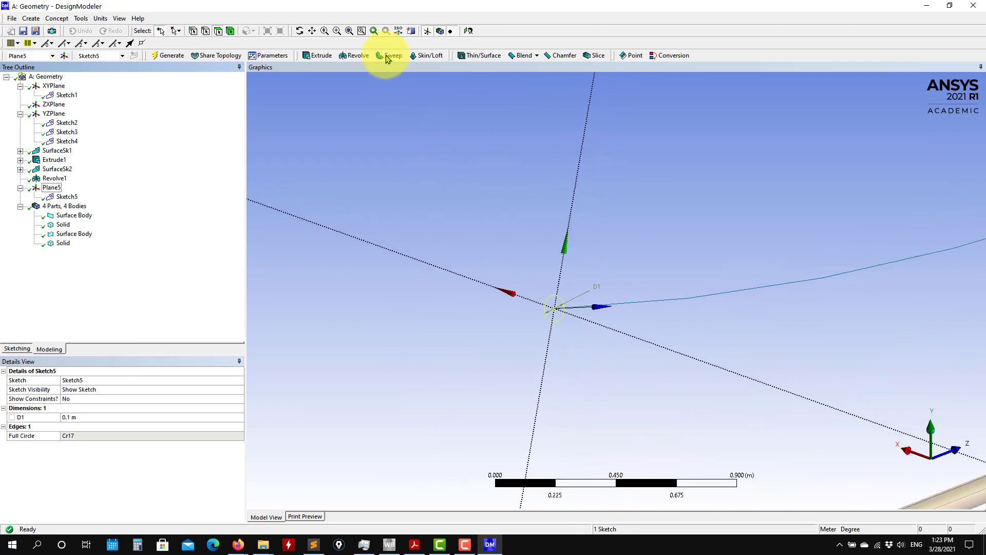
scroll(546, 346, up, 2)
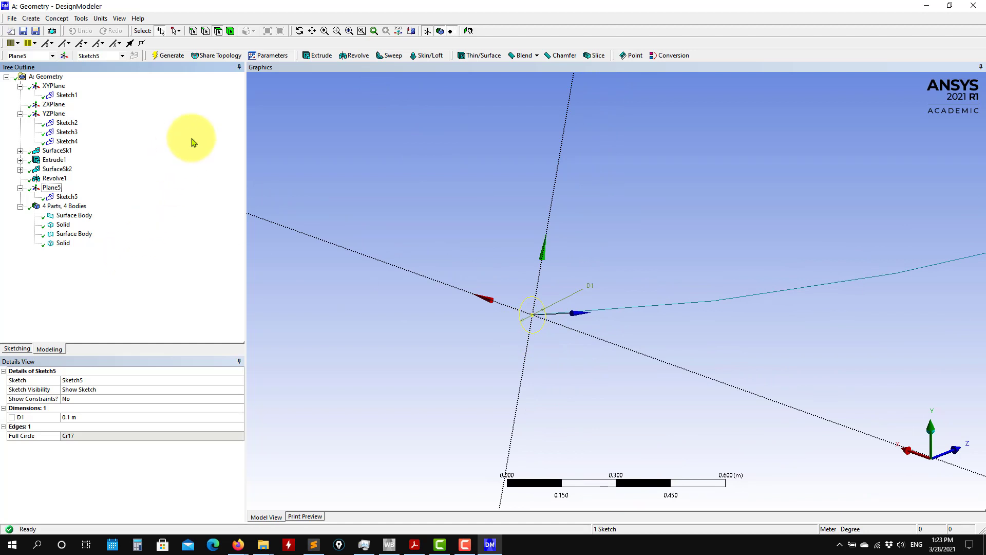
click(67, 196)
click(55, 19)
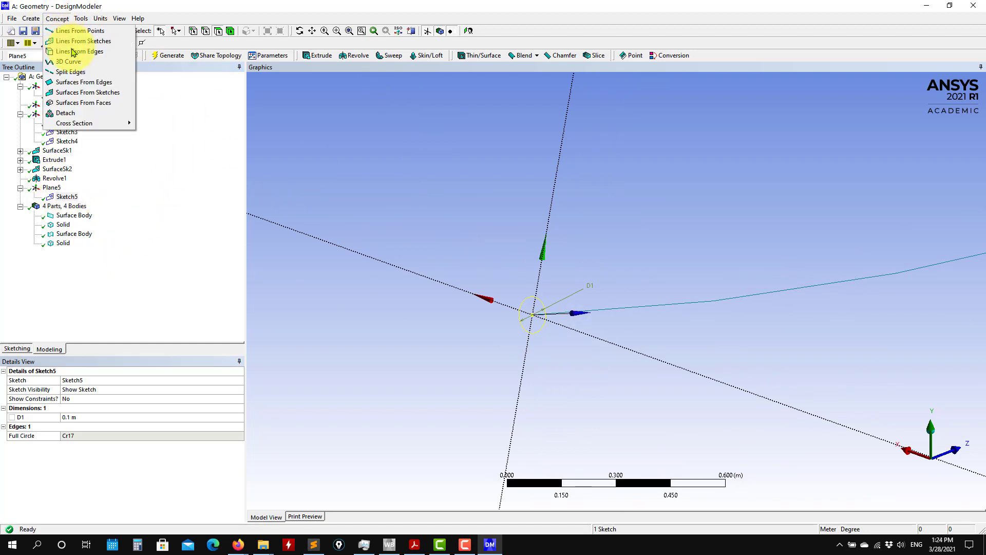
click(114, 94)
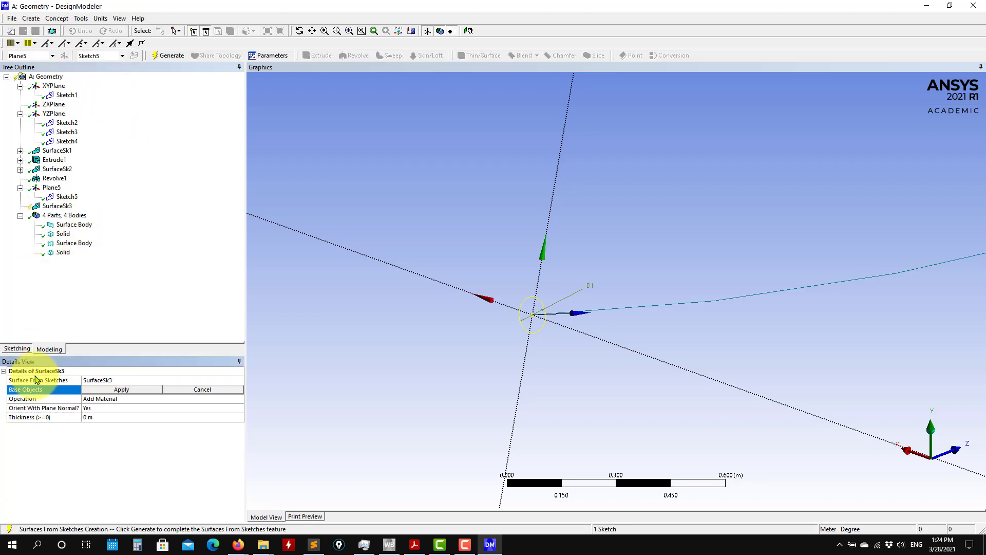
click(114, 389)
click(116, 399)
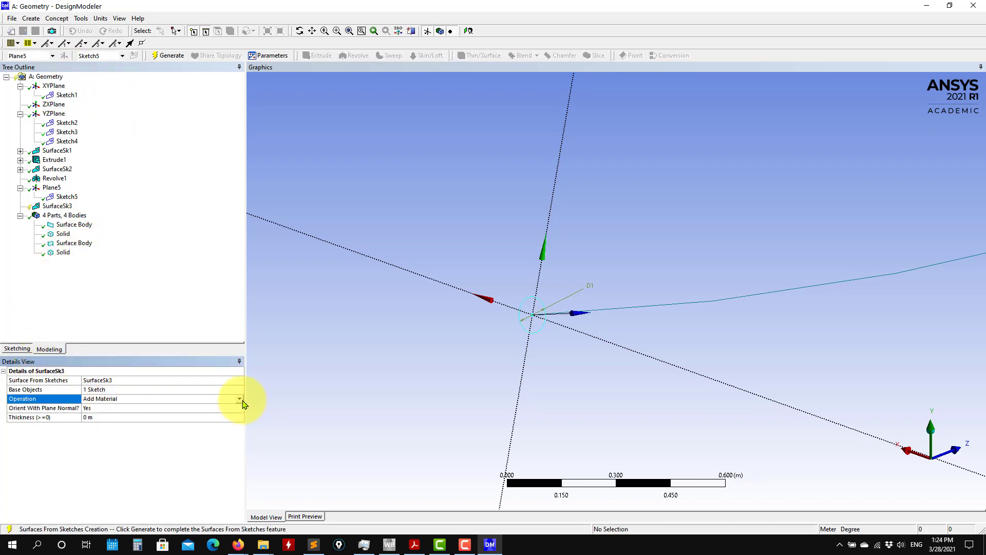
click(240, 400)
click(160, 414)
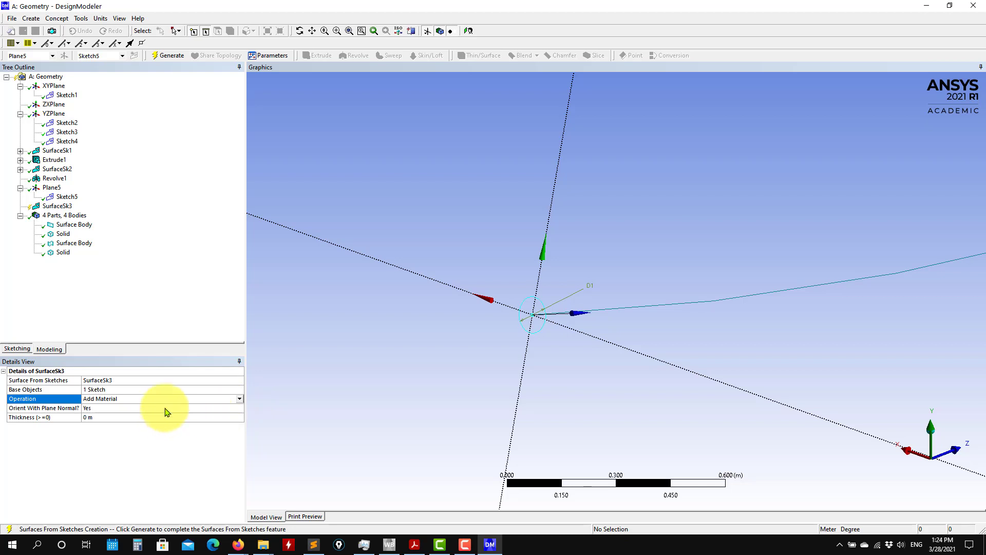
click(168, 58)
Set the spline sketch (Sketch3) and the tangent line sketch (Sketch4) on YZPlane to Always Show Sketch.
scroll(408, 357, down, 3)
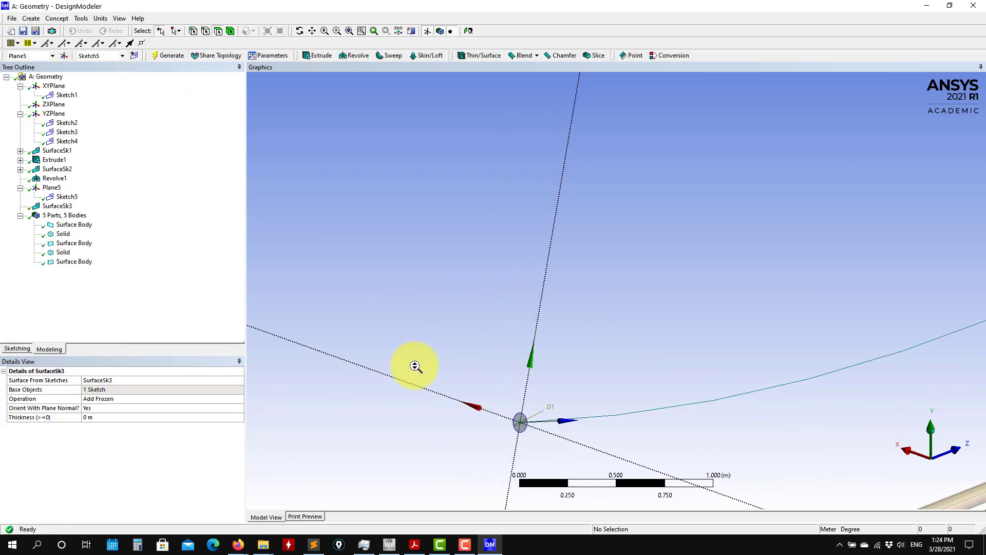
scroll(432, 377, down, 2)
scroll(513, 354, down, 2)
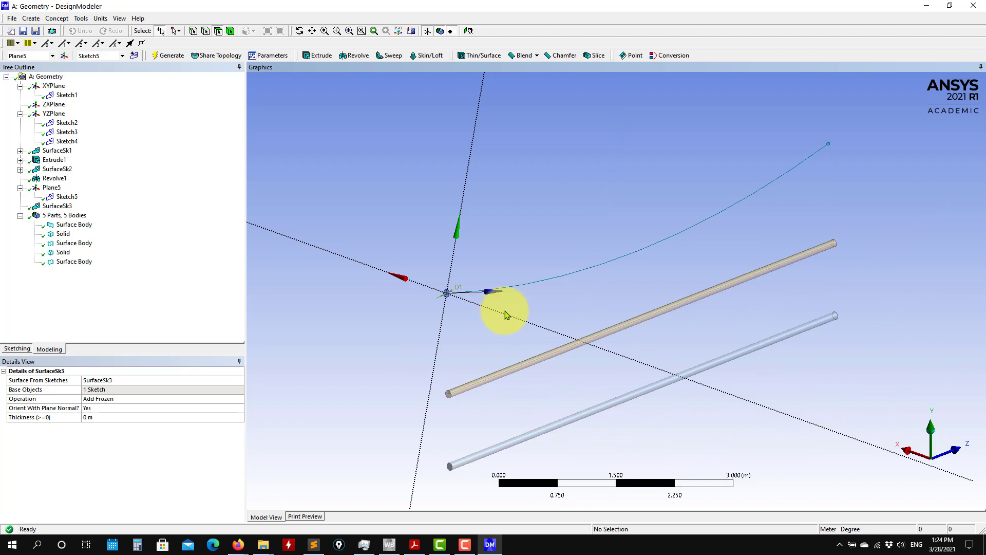
scroll(506, 314, up, 2)
ctrl+middle_drag(526, 357, 562, 391)
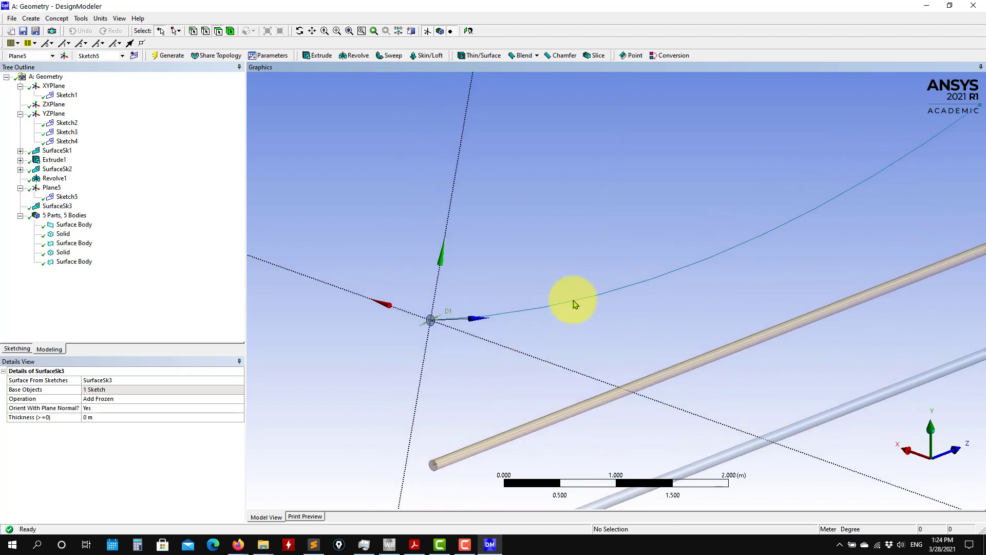
click(65, 134)
right_click(65, 139)
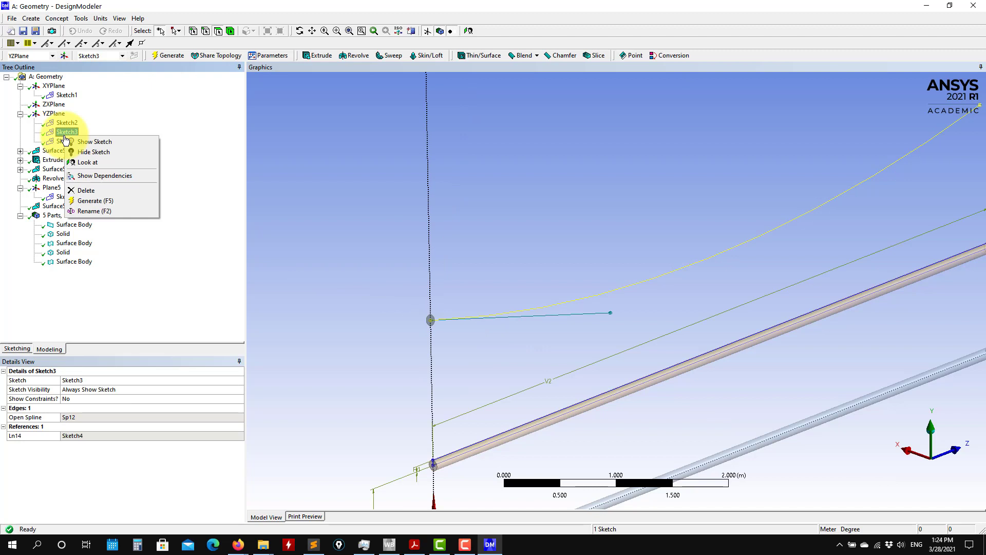
click(111, 143)
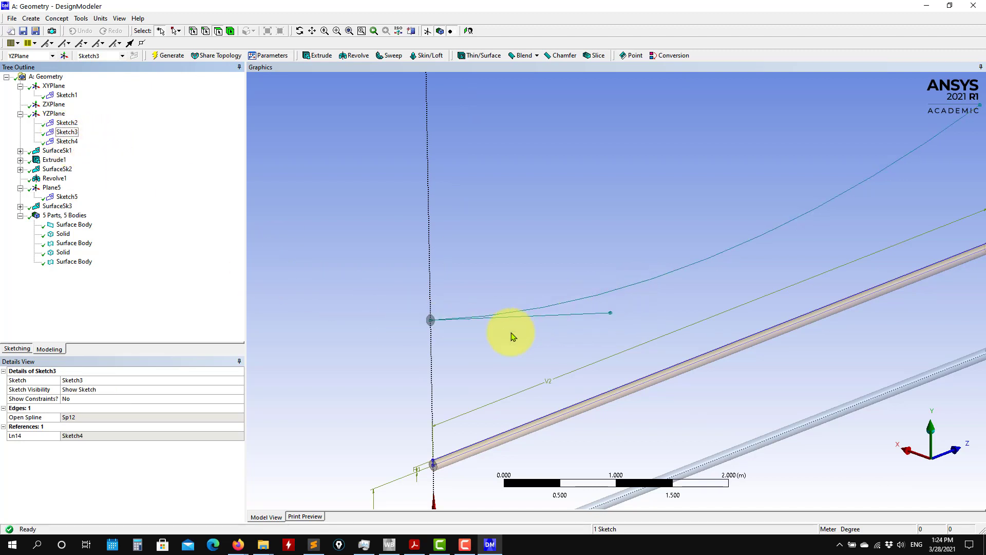
right_click(71, 134)
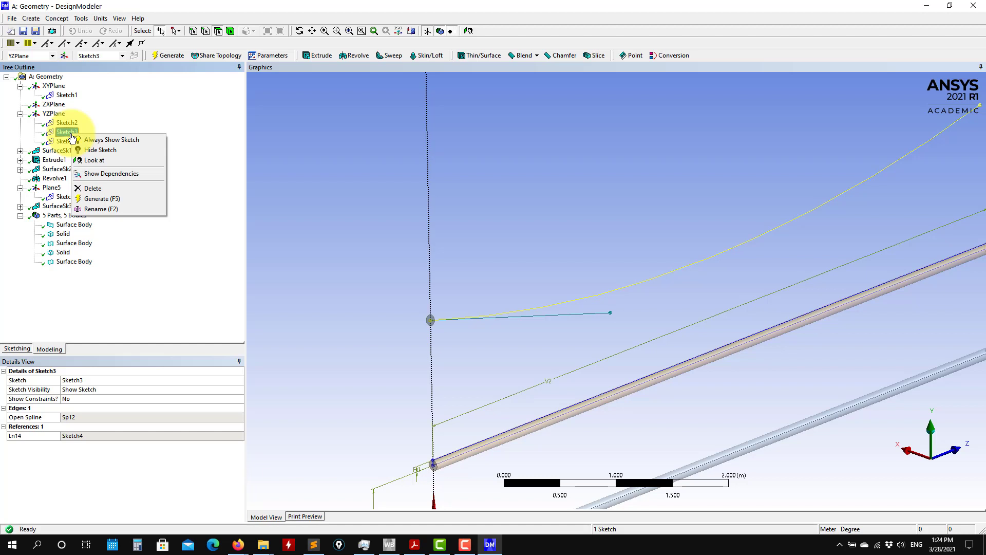
click(129, 141)
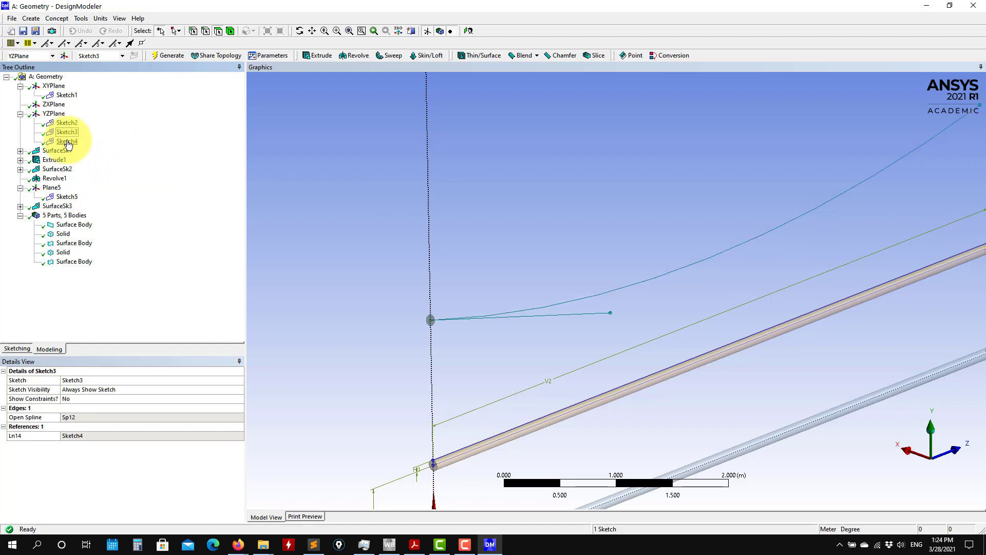
right_click(69, 144)
click(103, 149)
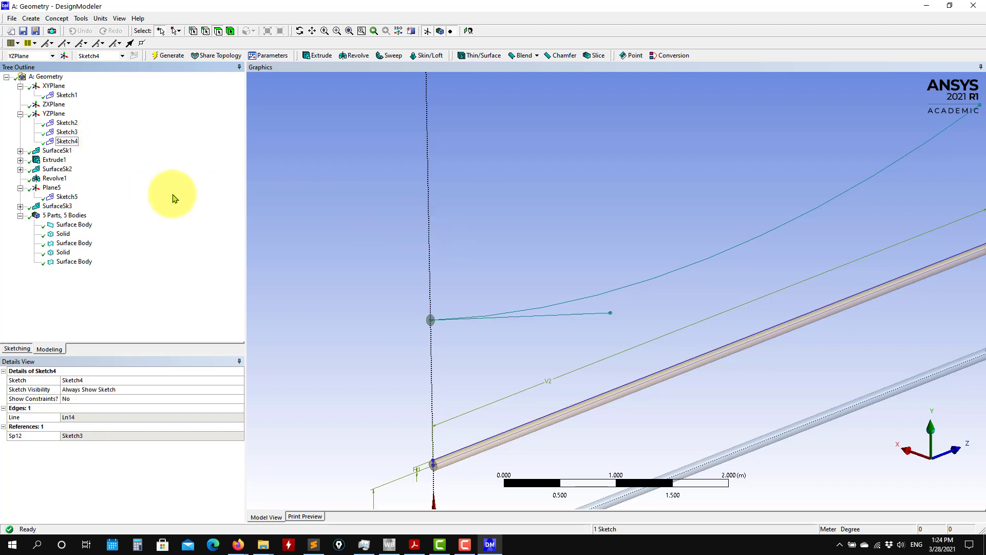
Start a sweep feature and assign the circular surface face at the spline's start as its profile.
scroll(501, 367, up, 3)
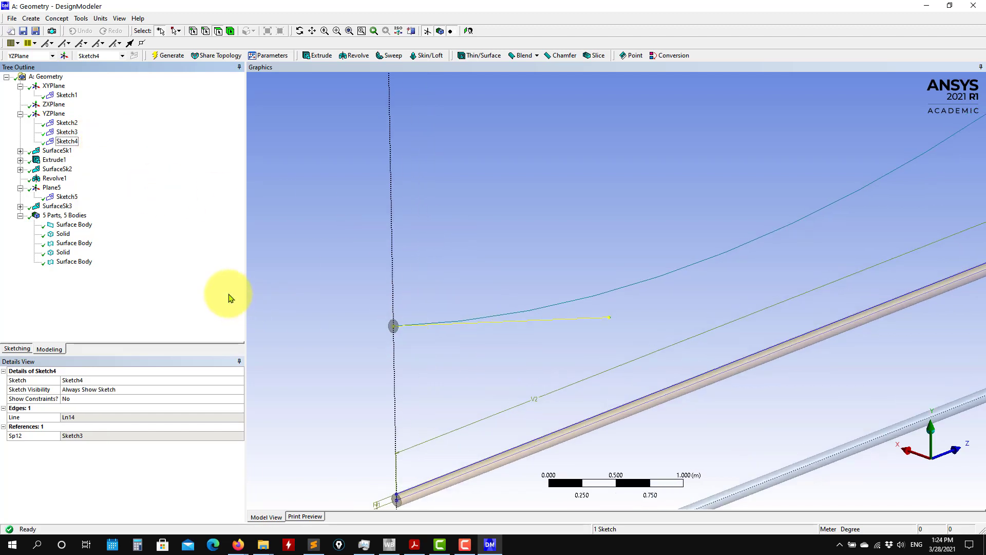
click(393, 56)
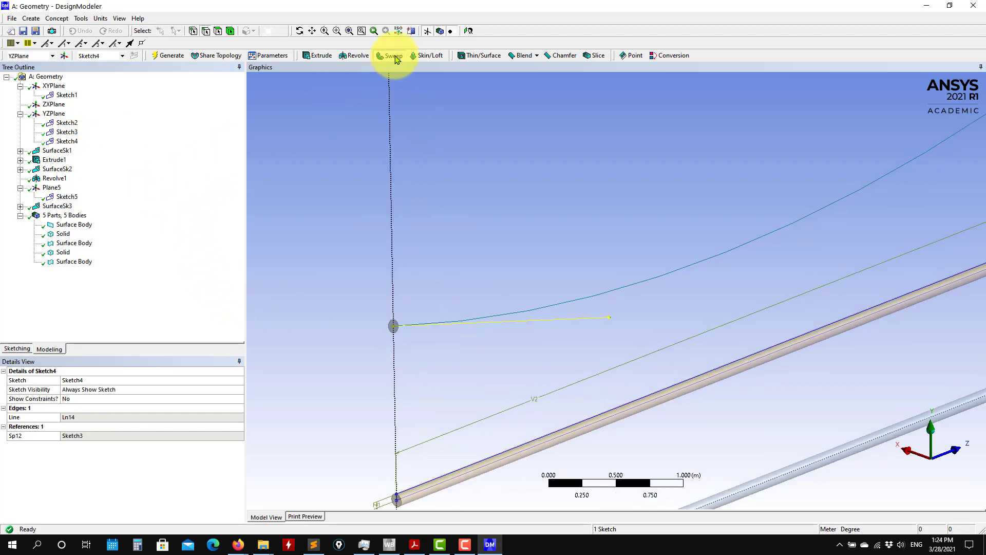
scroll(312, 385, up, 5)
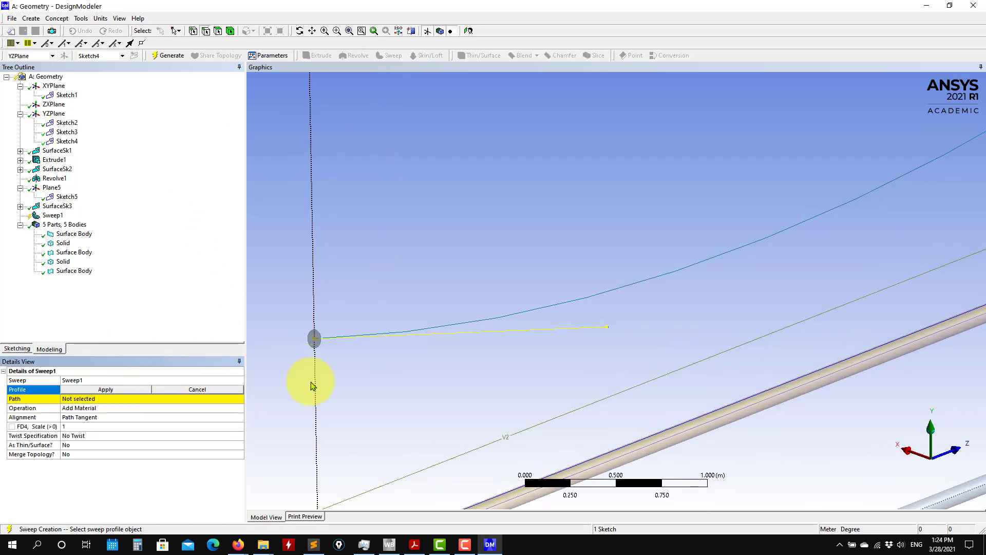
click(219, 31)
click(396, 334)
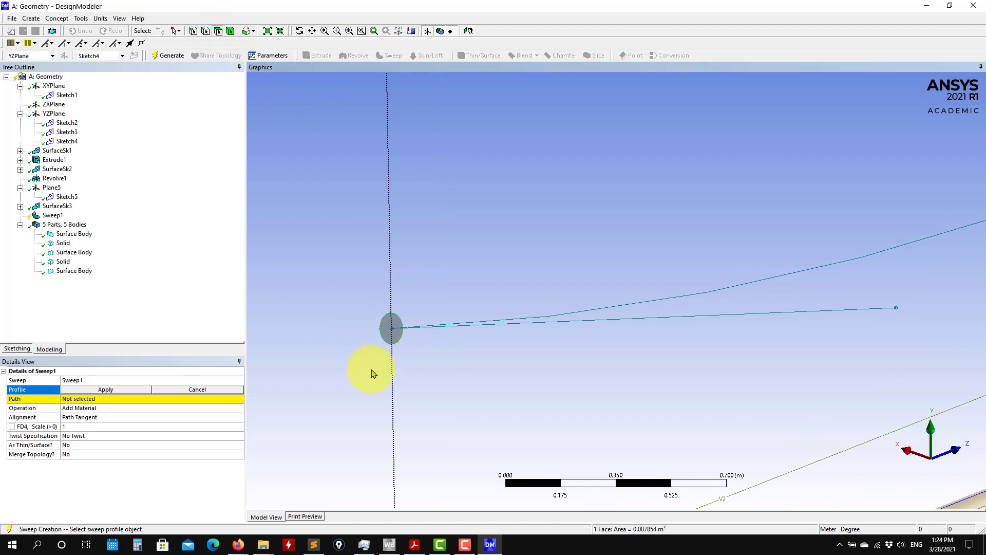
click(113, 389)
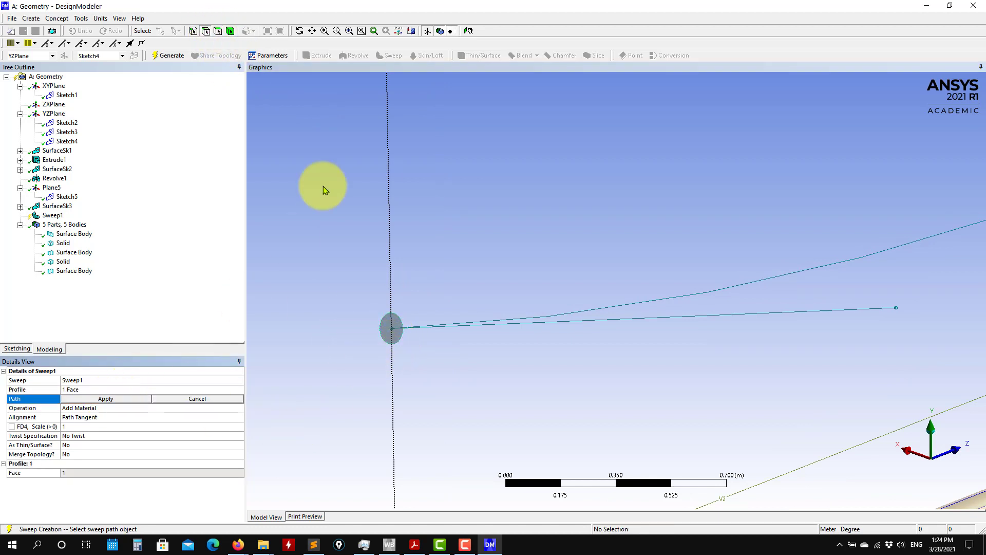
Assign the Sketch3 spline as the sweep path, set the operation to Add Frozen, and generate the sweep.
click(208, 32)
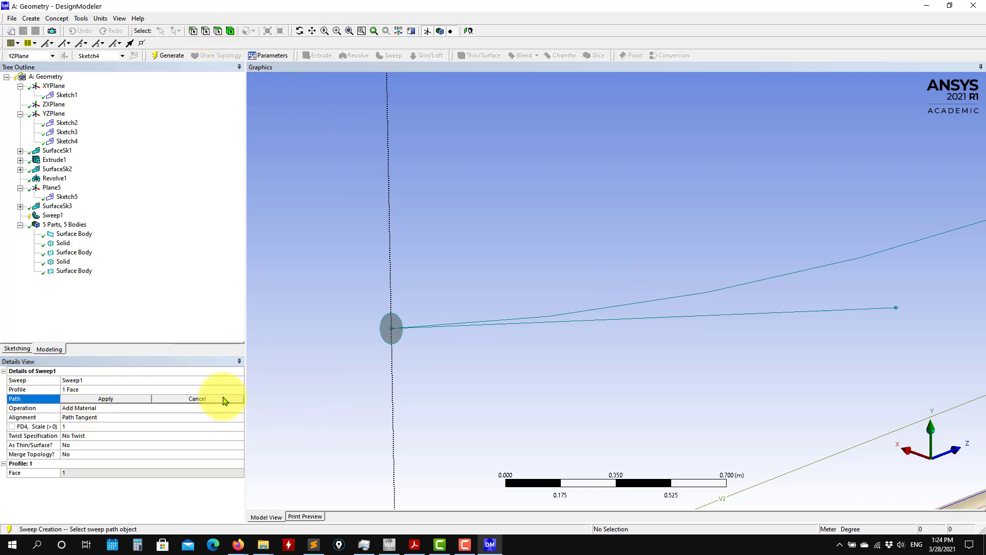
click(636, 303)
click(106, 399)
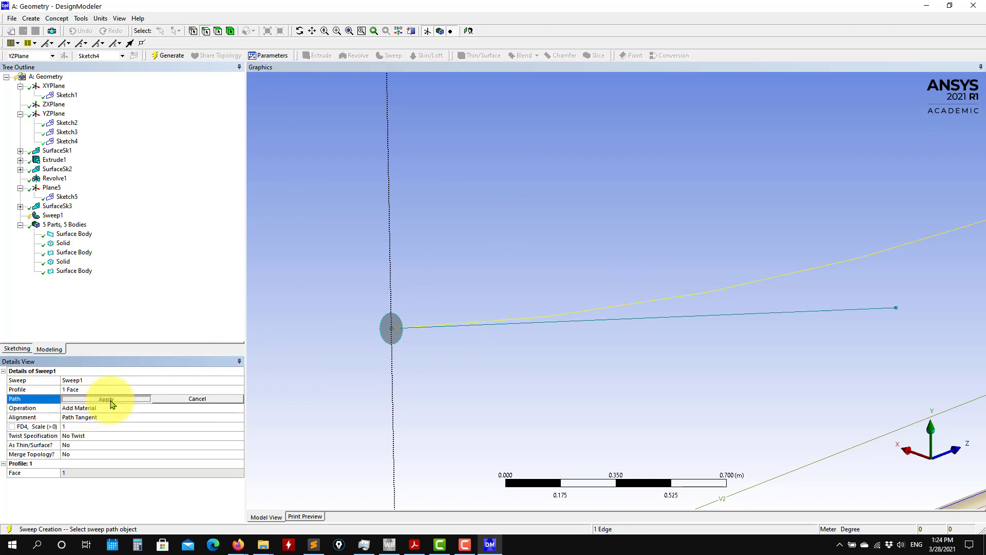
click(240, 408)
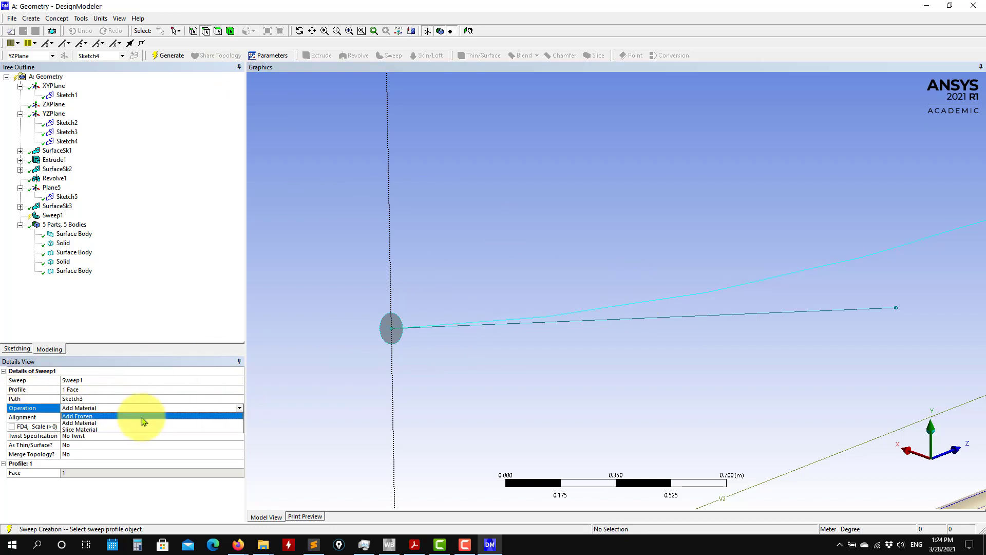
click(139, 424)
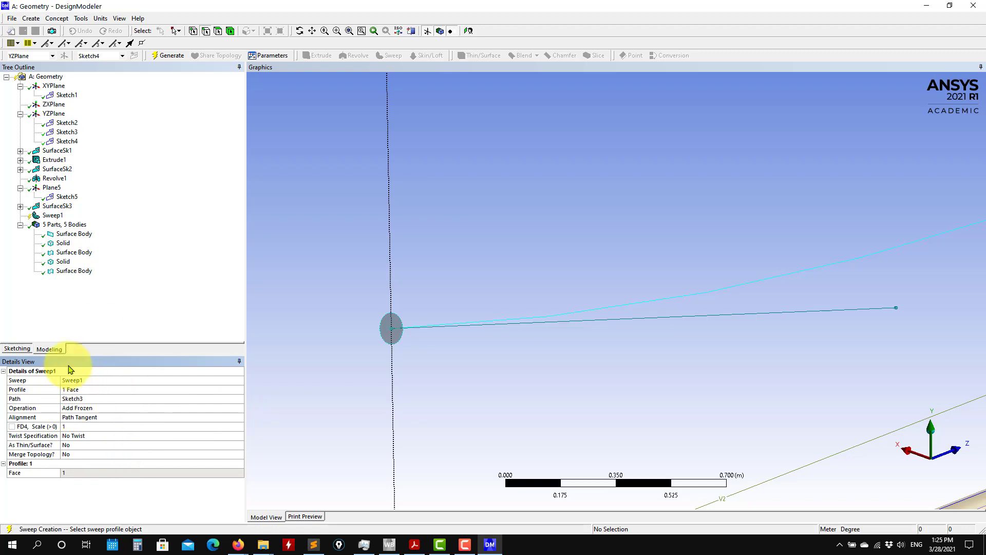
click(168, 56)
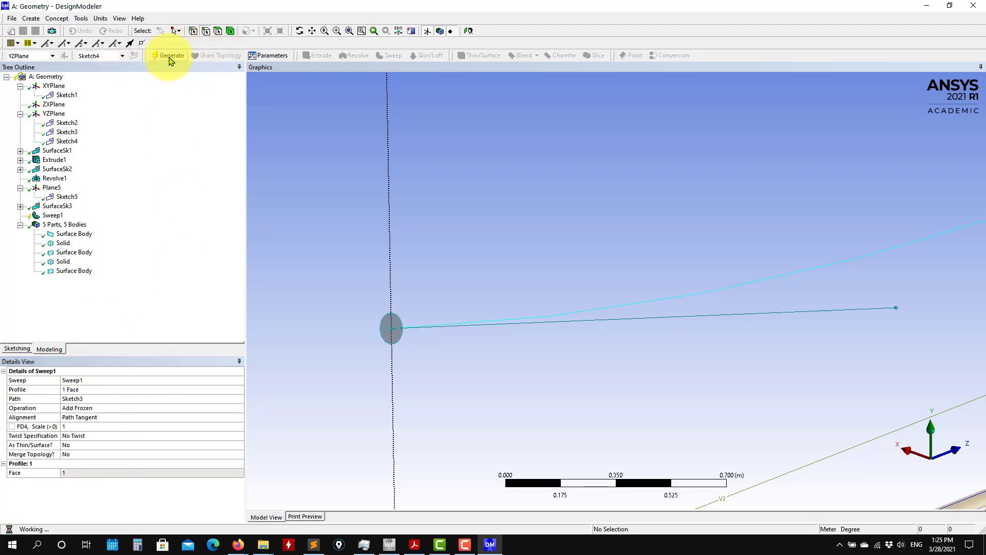
Examine the swept curved pipe and the two straight pipes from several angles.
scroll(524, 358, down, 10)
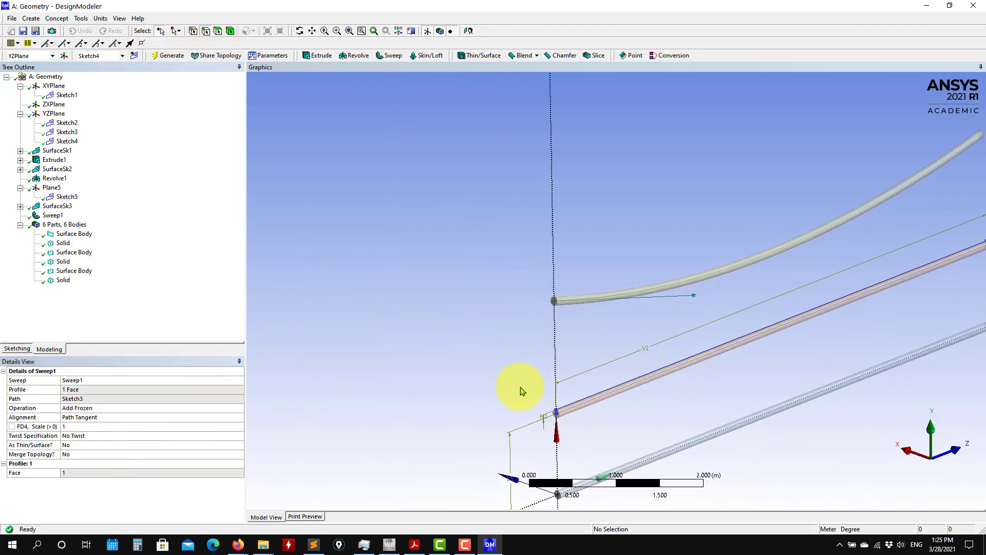
middle_drag(593, 394, 447, 220)
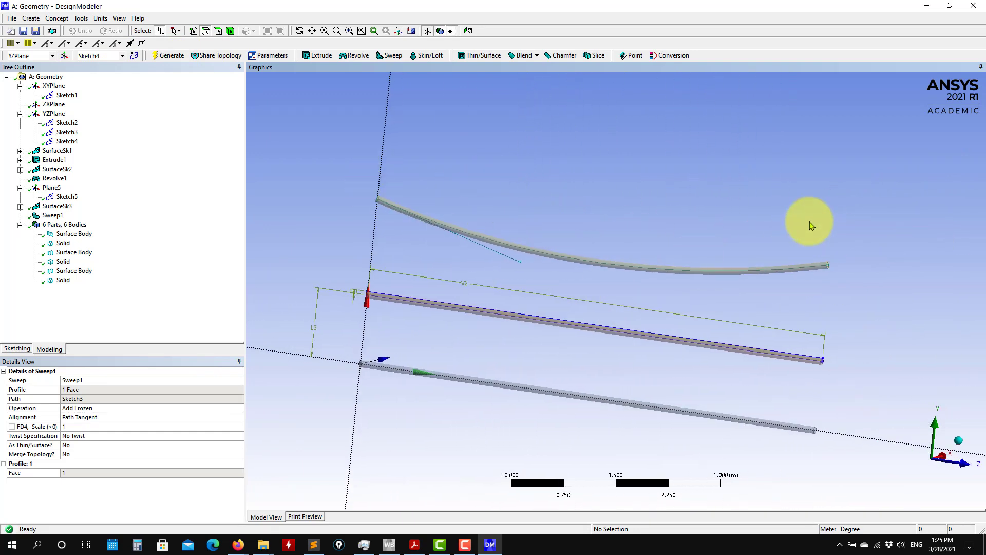
middle_drag(543, 315, 479, 246)
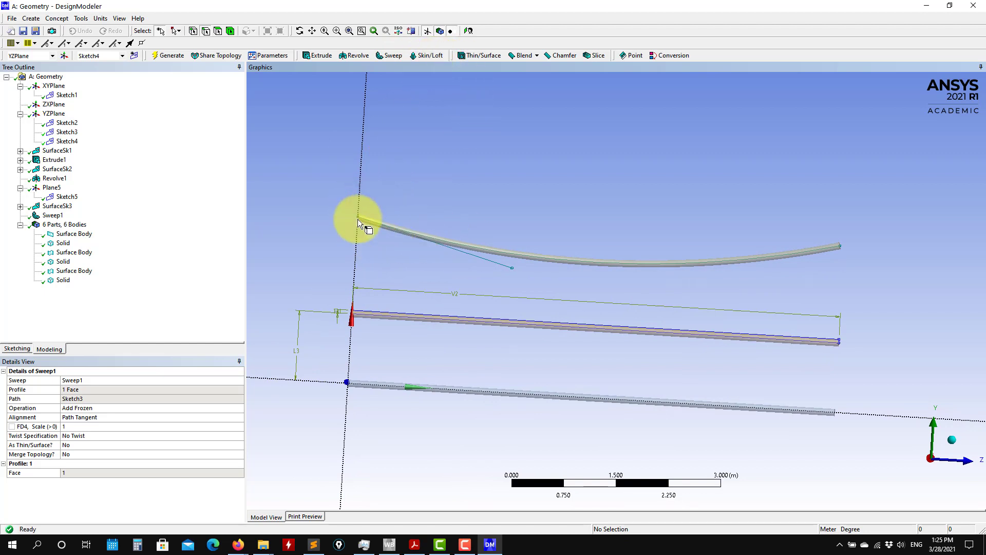
scroll(373, 226, up, 5)
ctrl+middle_drag(428, 318, 489, 337)
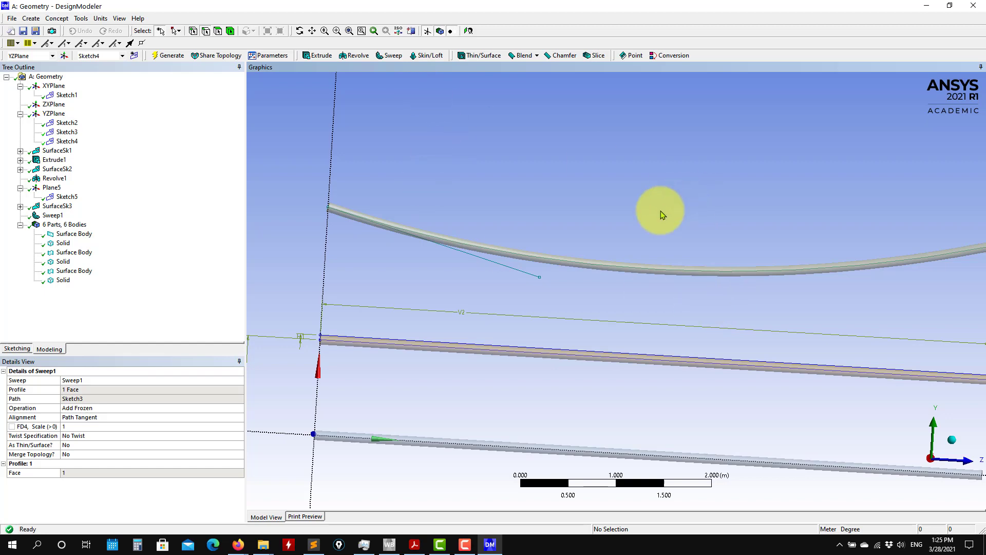
middle_drag(656, 209, 738, 299)
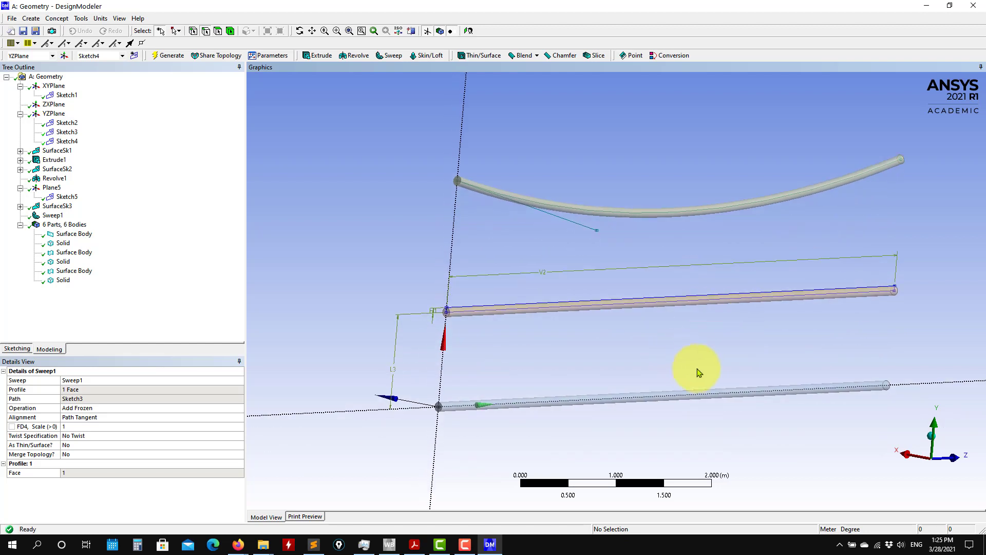
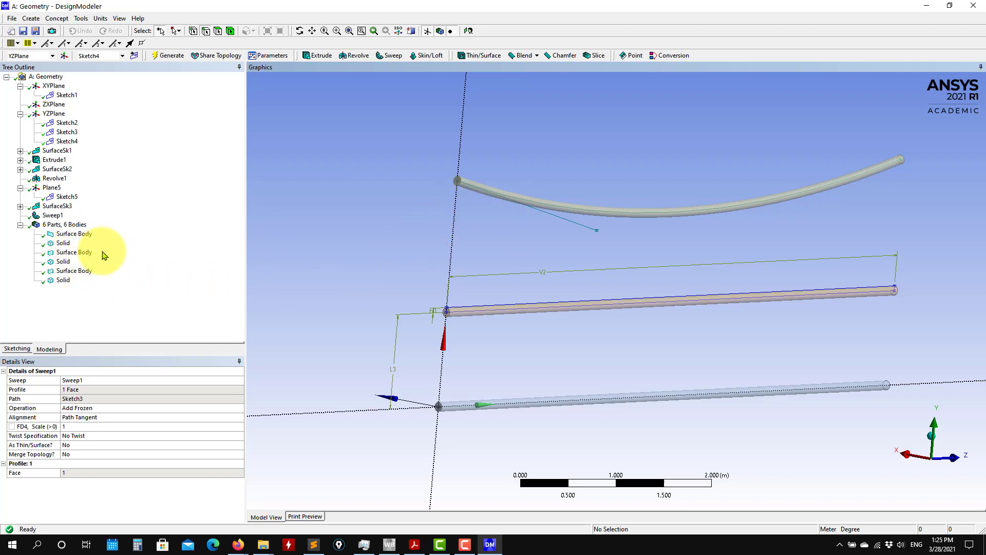
Suppress all surface and solid bodies except the swept pipe's solid, and view that solid's details.
click(72, 233)
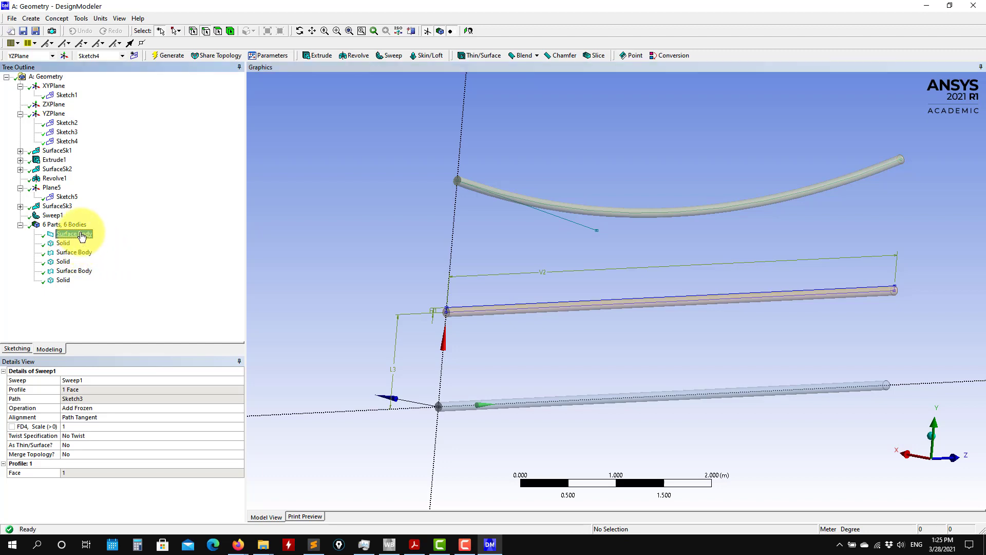
shift+click(66, 271)
right_click(68, 270)
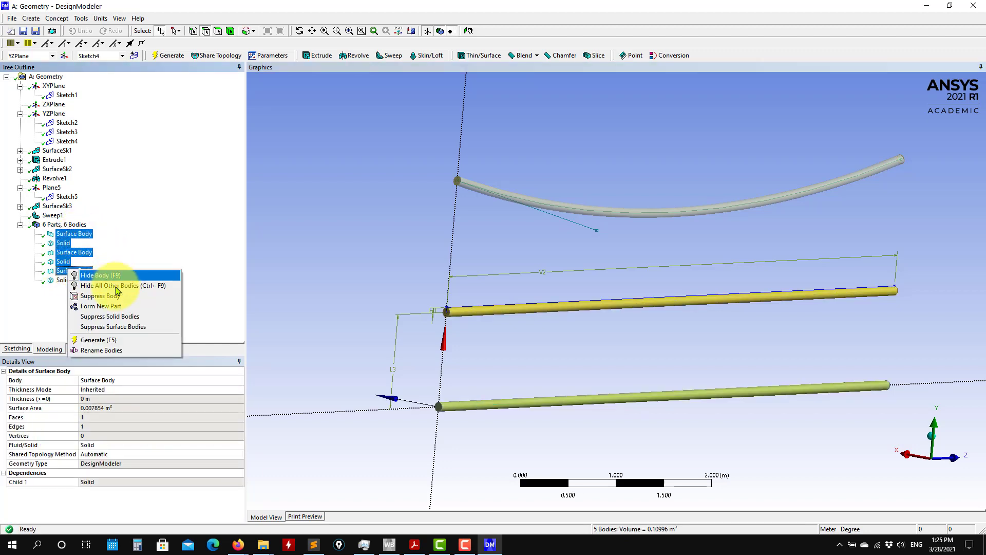
click(116, 295)
click(65, 281)
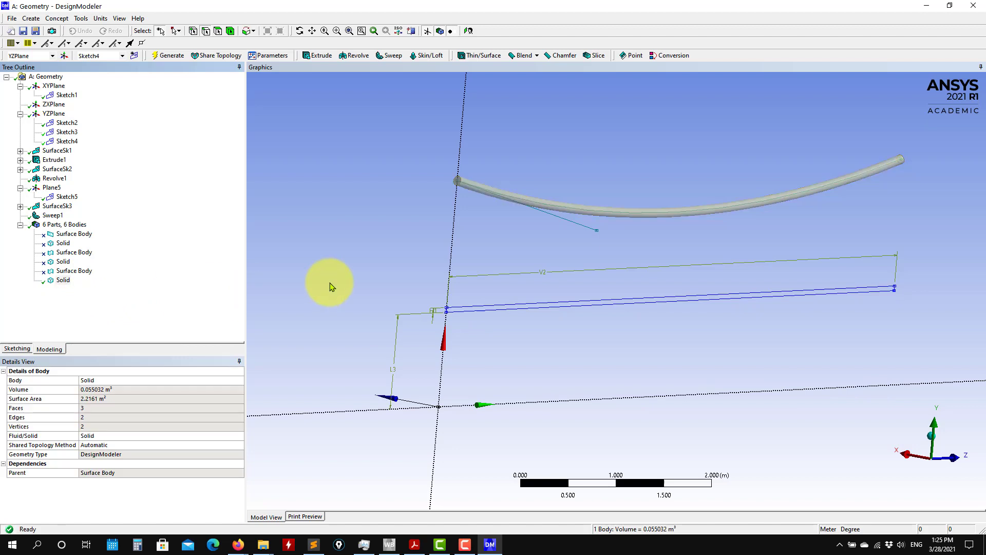
Unsuppress the five suppressed surface and solid bodies and clear the selection.
click(75, 270)
shift+click(80, 235)
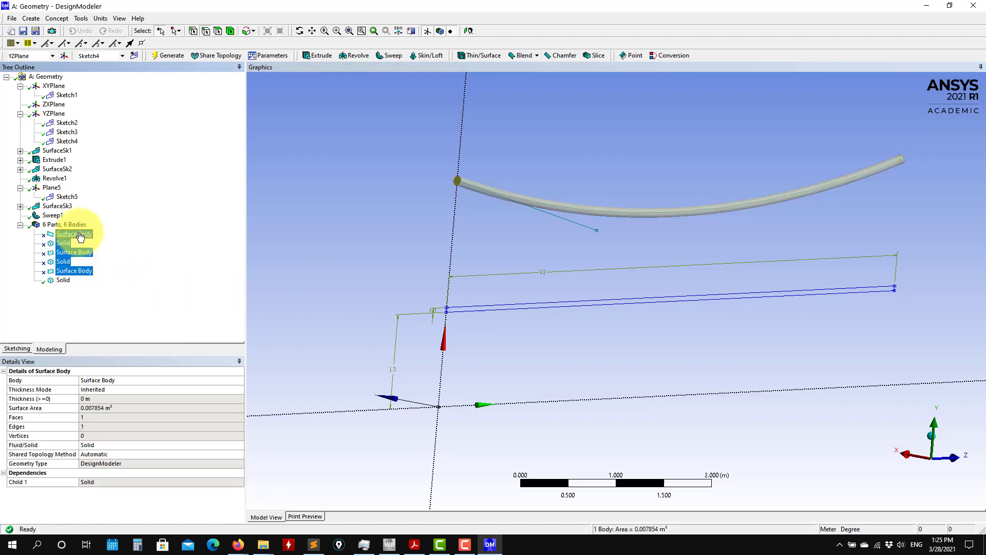
right_click(80, 235)
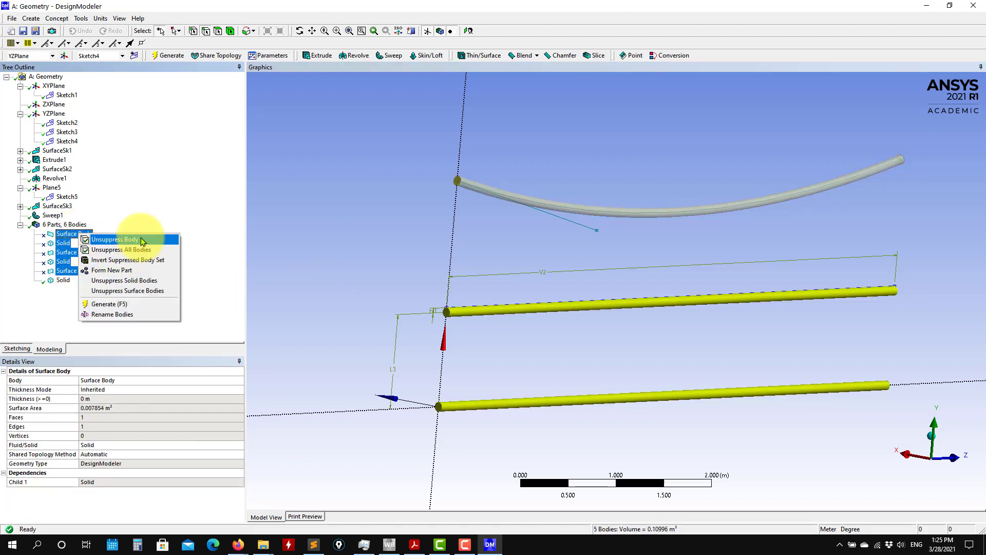
click(123, 239)
click(377, 256)
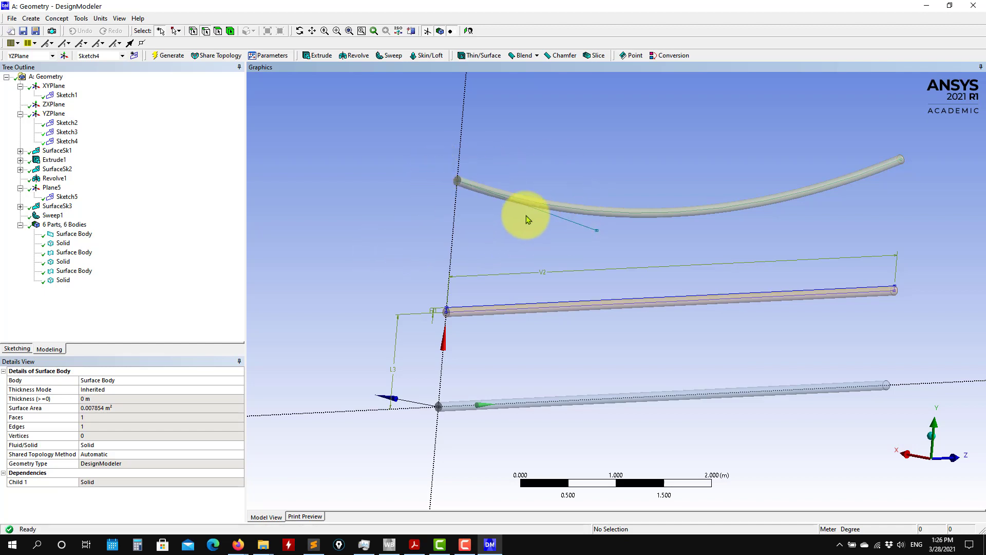
click(34, 18)
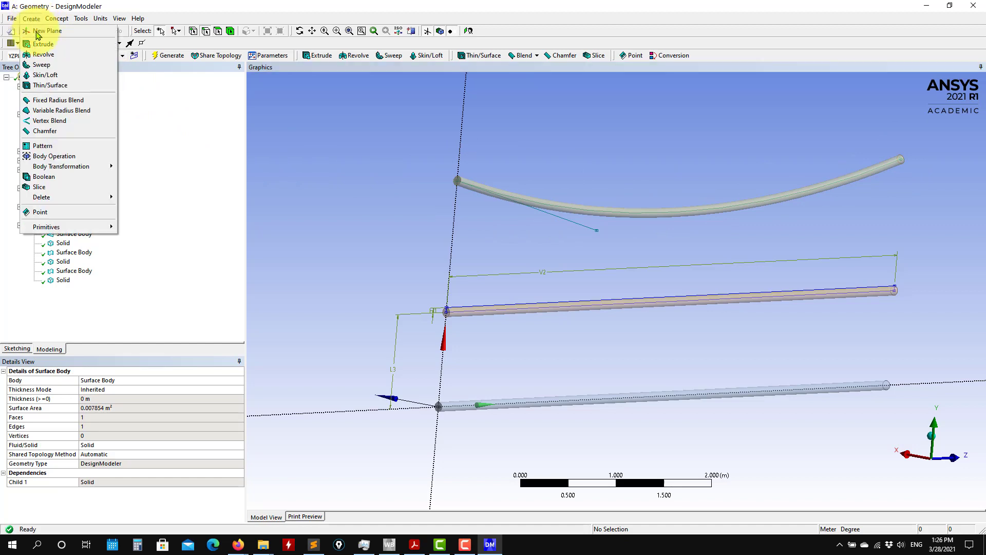
click(59, 156)
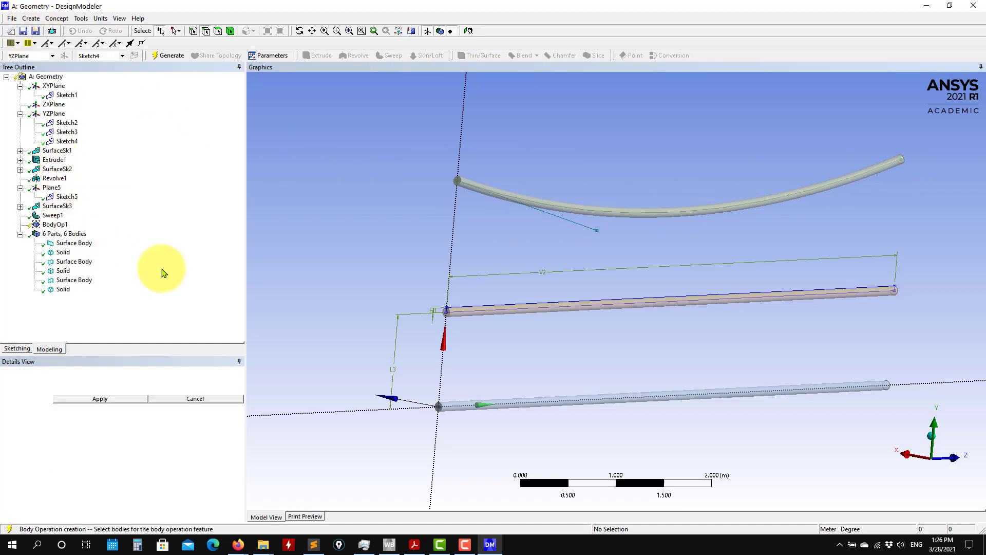
click(178, 400)
right_click(55, 225)
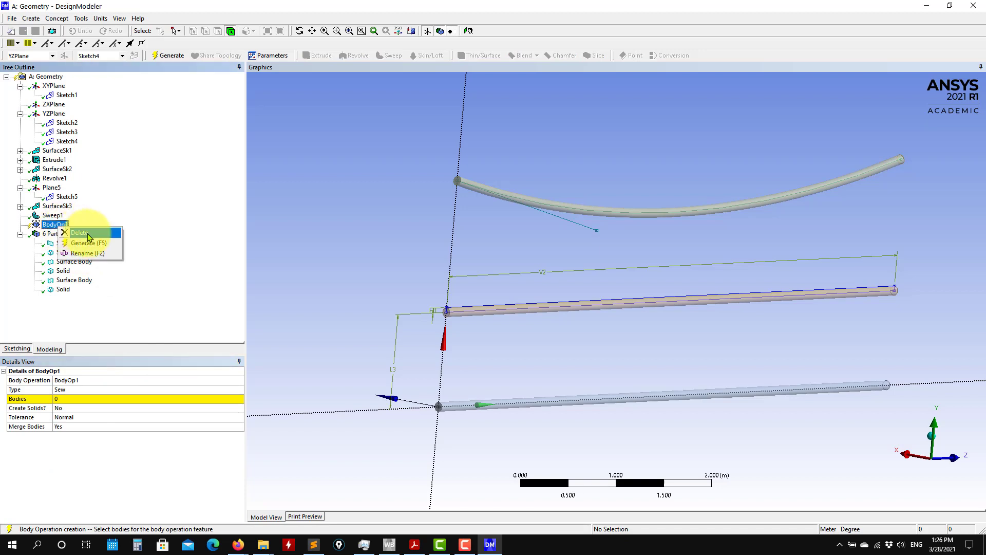
click(83, 233)
click(469, 308)
click(32, 19)
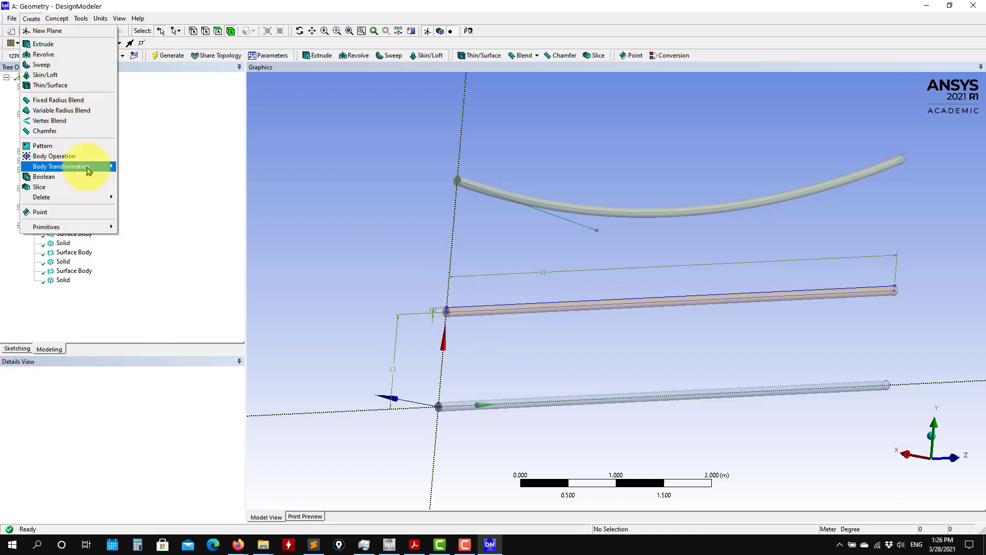
mouse_move(89, 166)
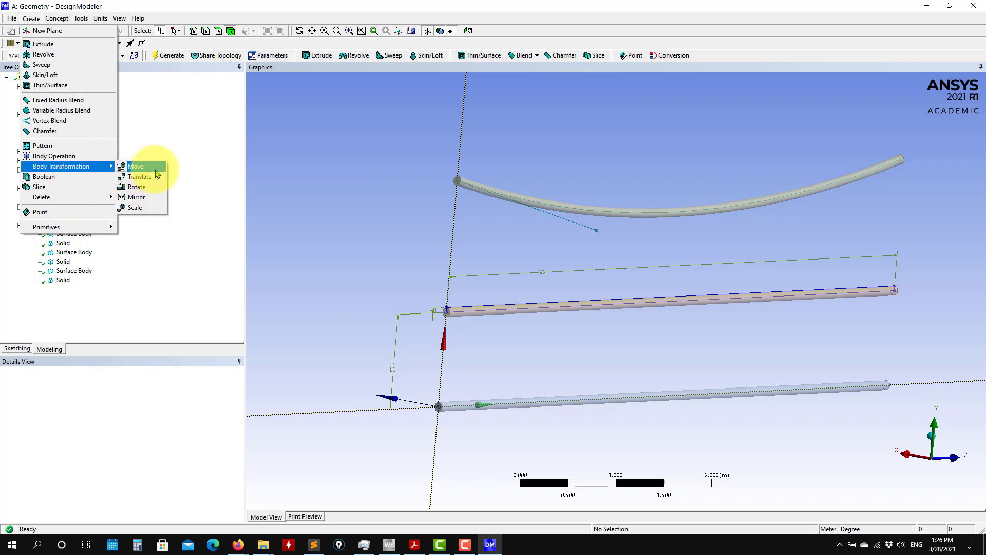
click(135, 166)
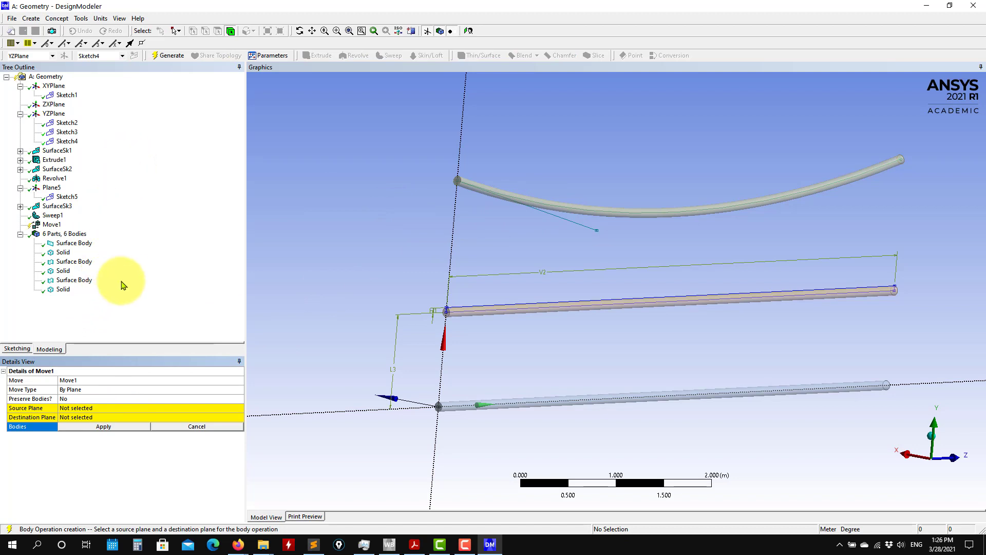
click(84, 407)
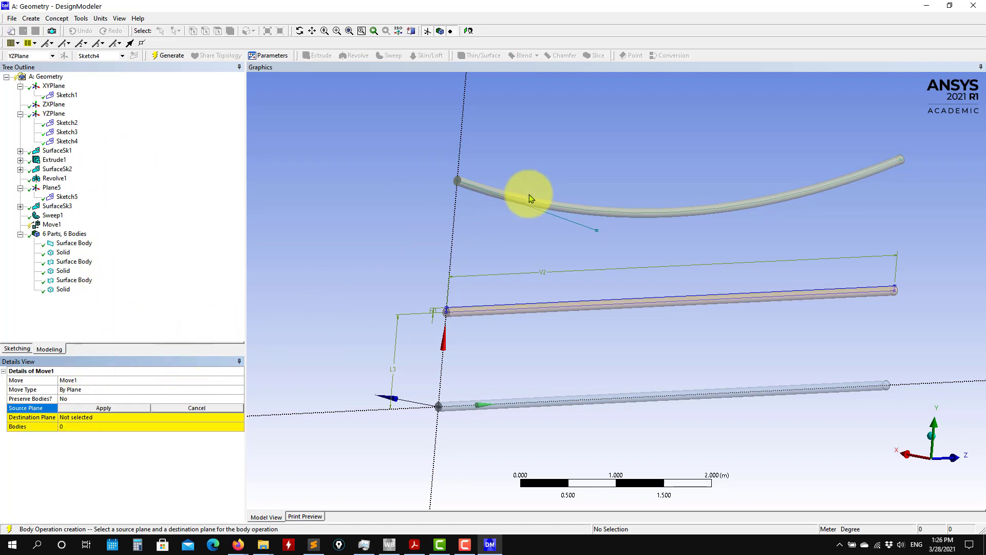
right_click(51, 224)
click(77, 230)
click(461, 308)
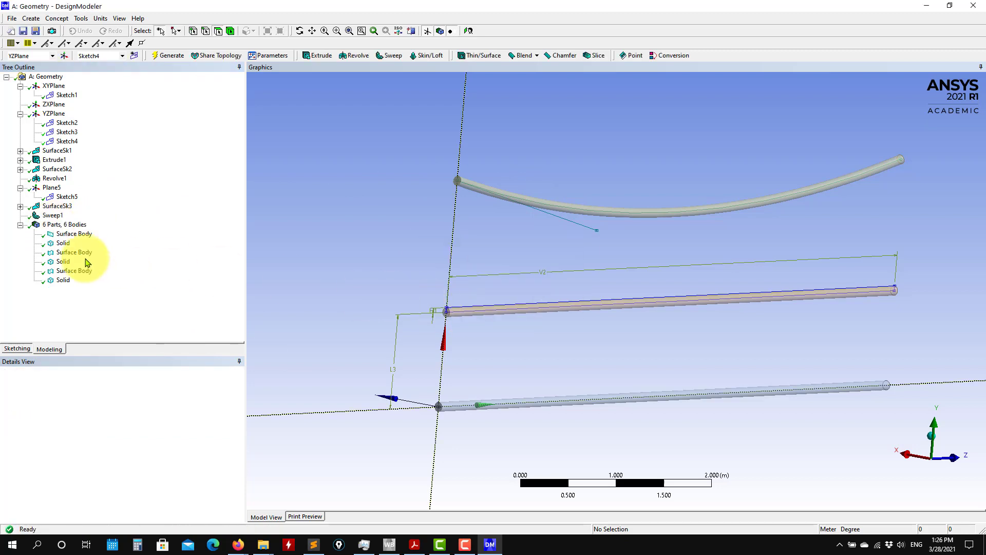
click(62, 279)
click(57, 19)
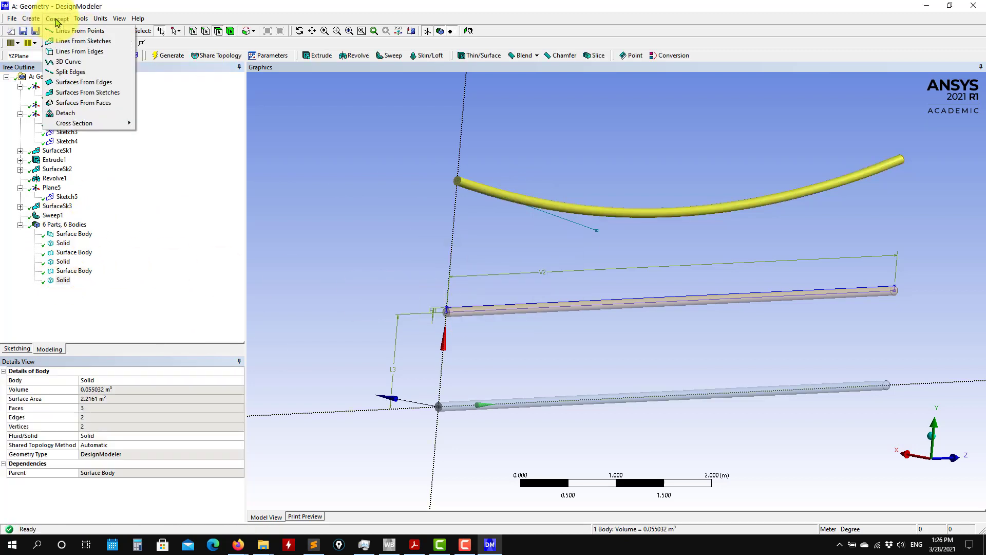
click(29, 18)
click(30, 18)
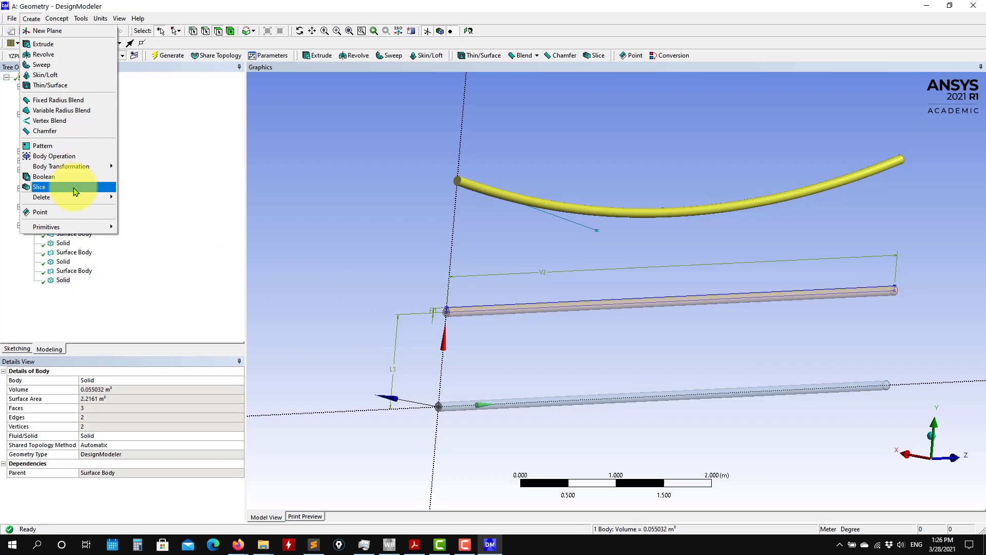
mouse_move(89, 163)
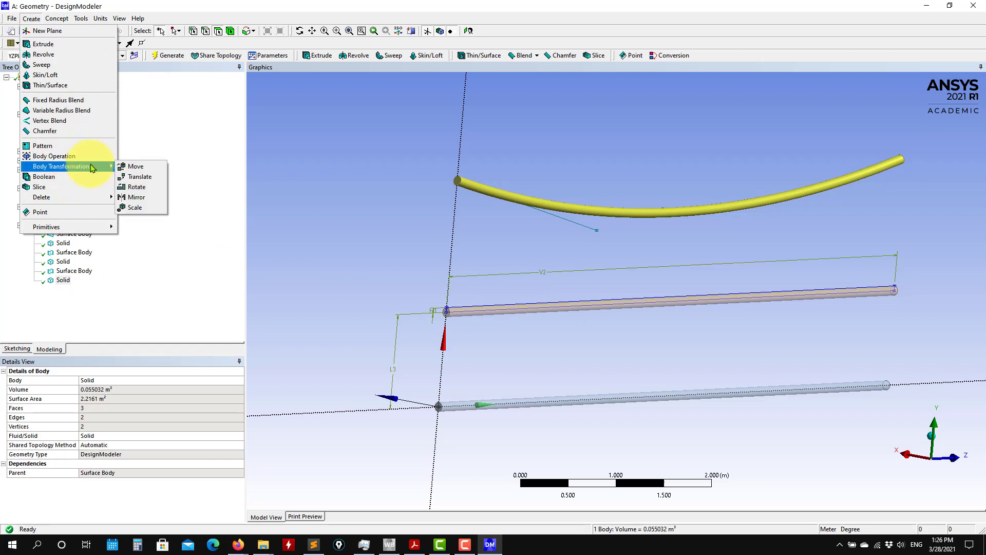
click(136, 166)
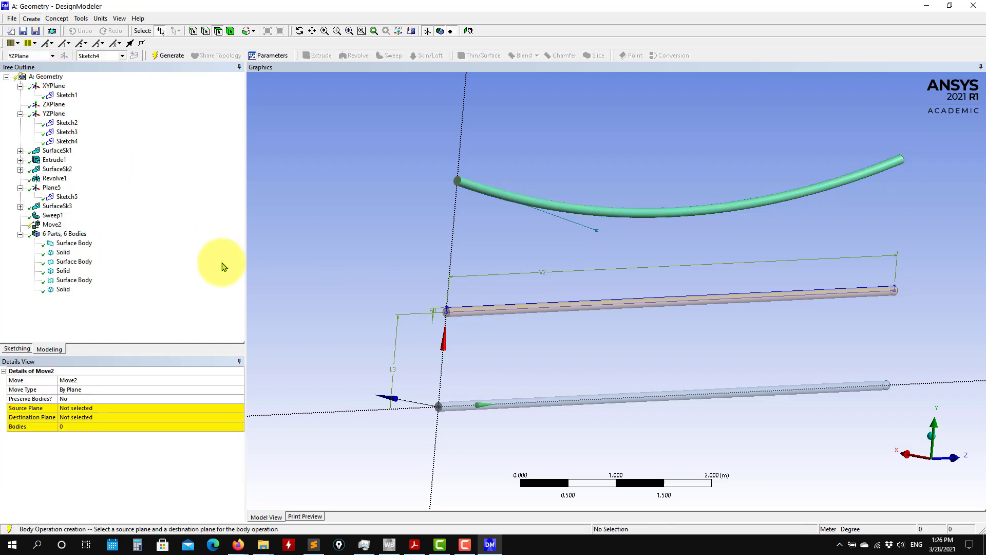
click(85, 408)
click(113, 410)
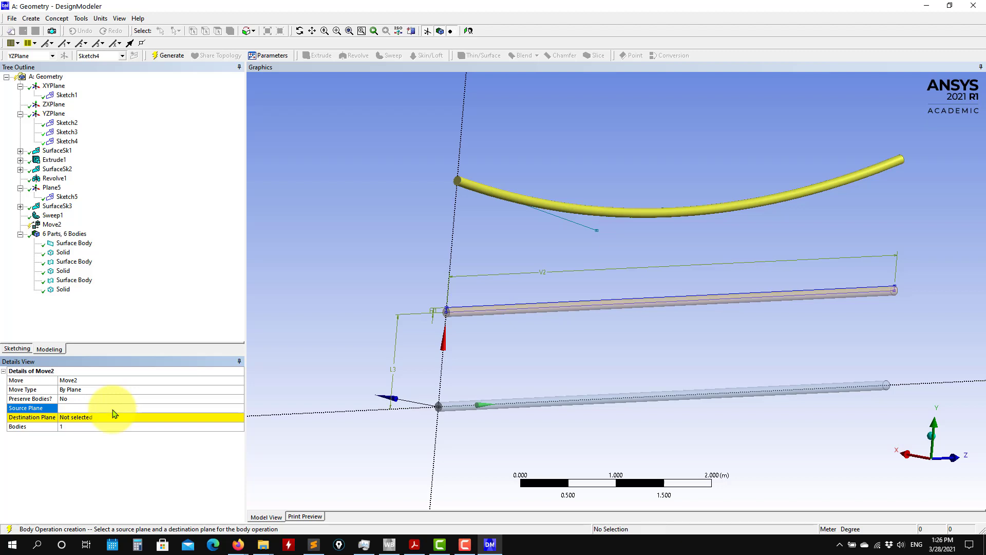
click(52, 224)
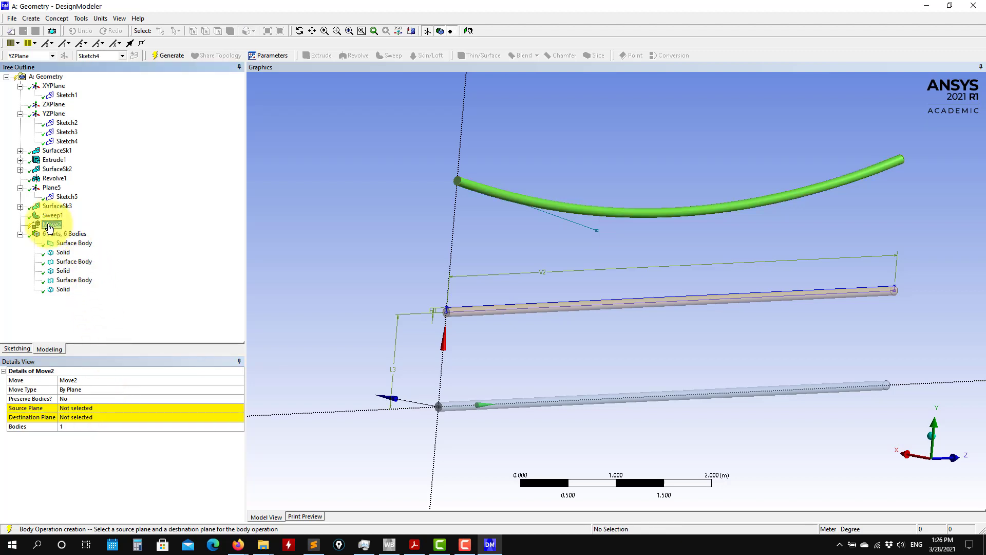
right_click(52, 224)
click(77, 232)
click(461, 308)
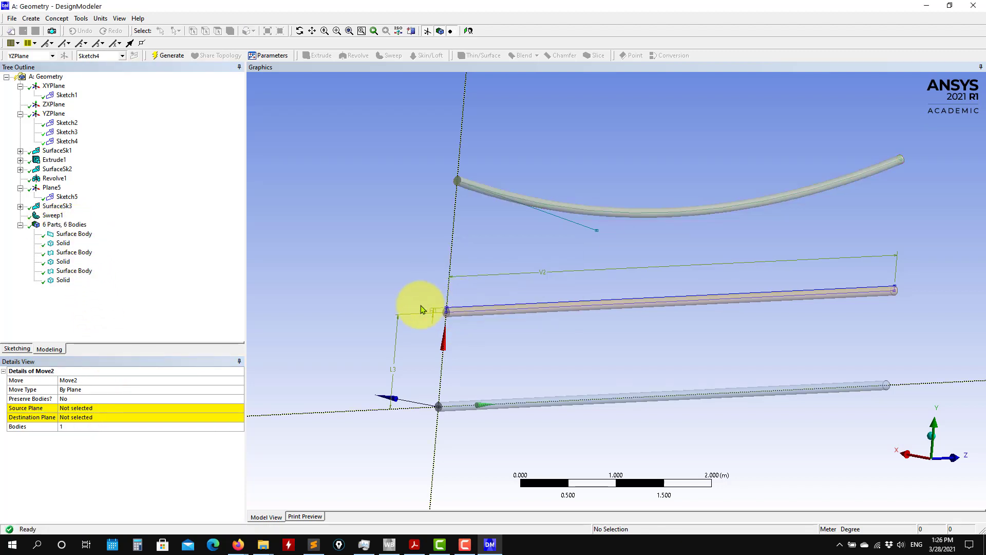
click(33, 20)
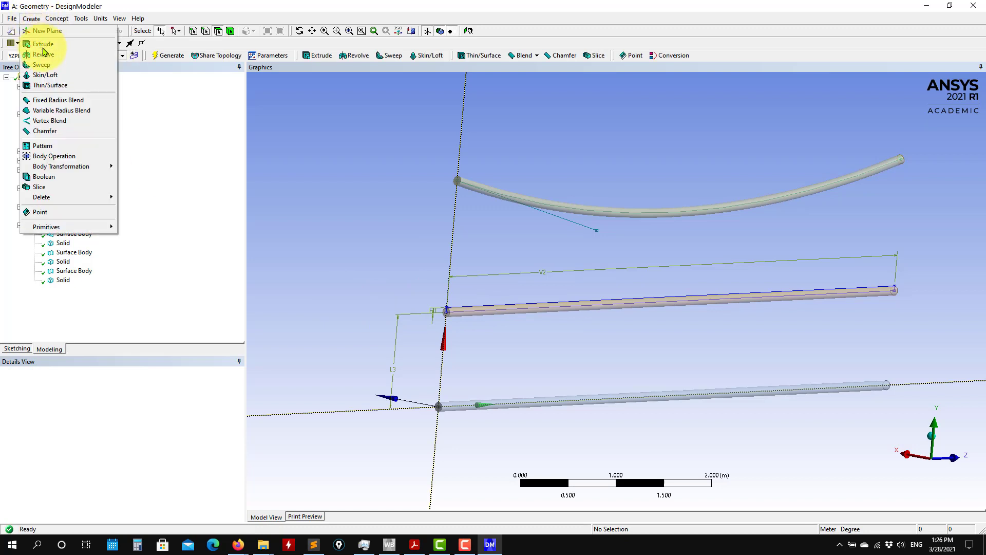
click(61, 159)
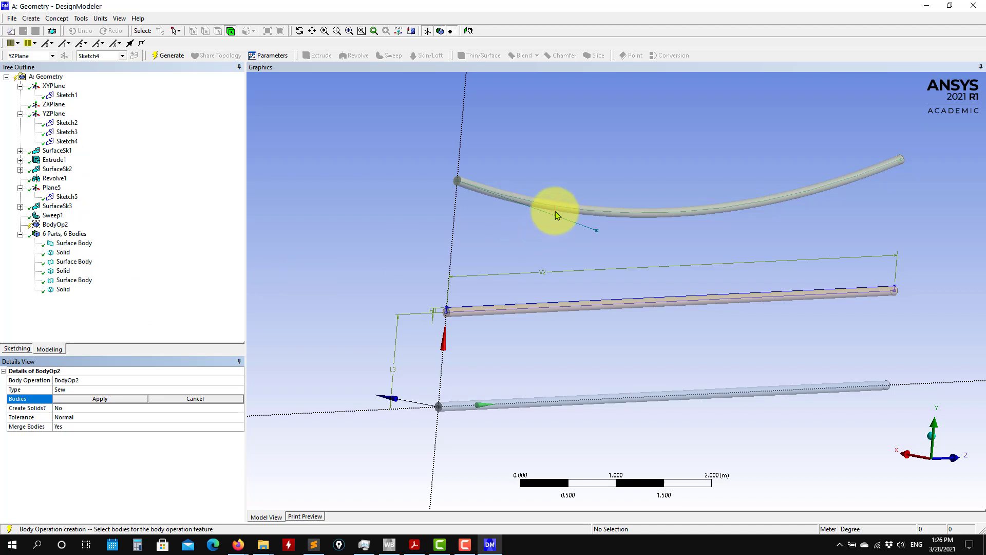
click(63, 288)
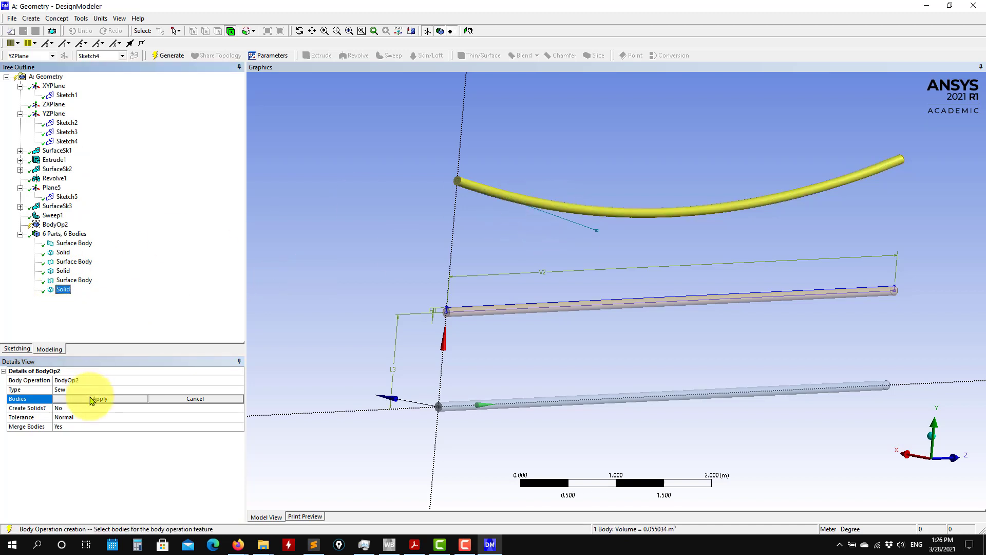
click(93, 399)
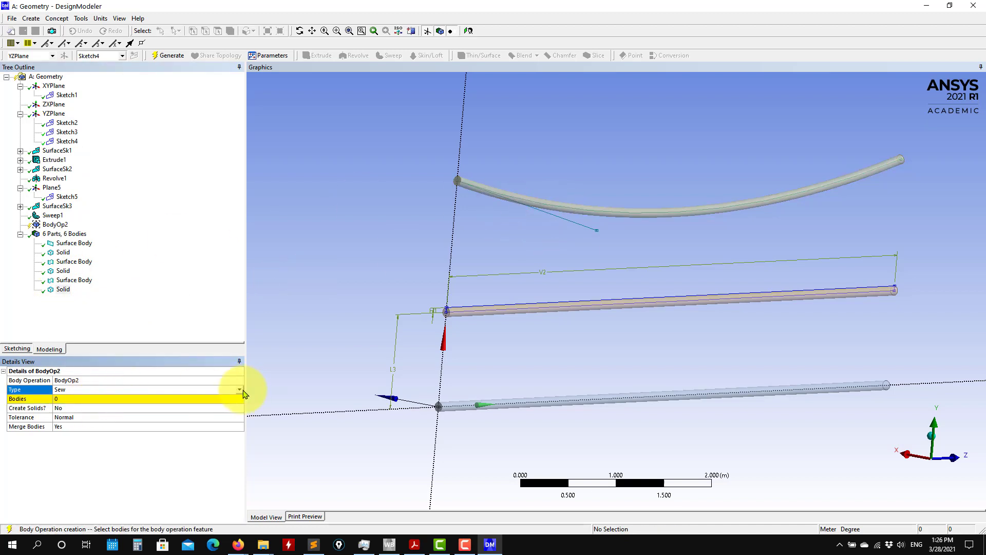
click(240, 390)
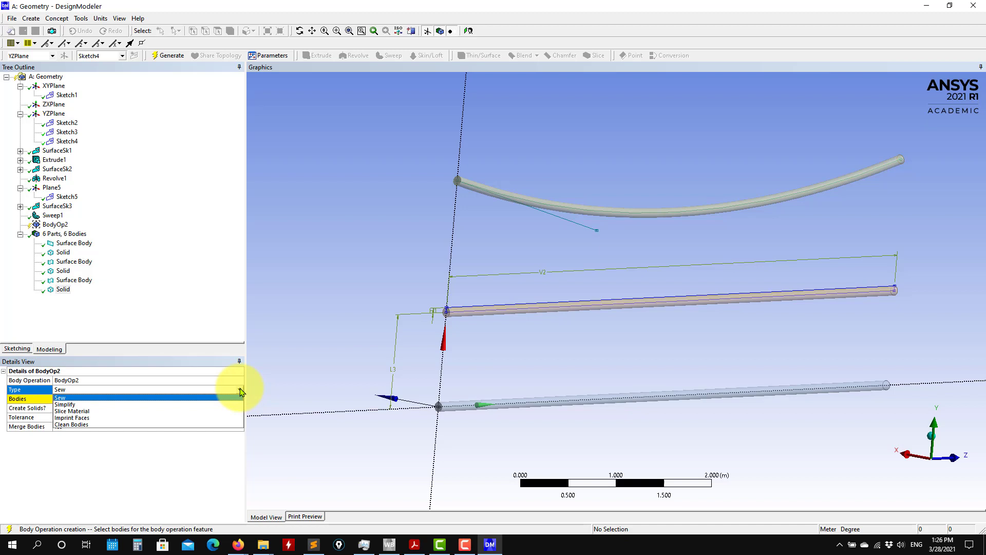
click(67, 289)
click(59, 224)
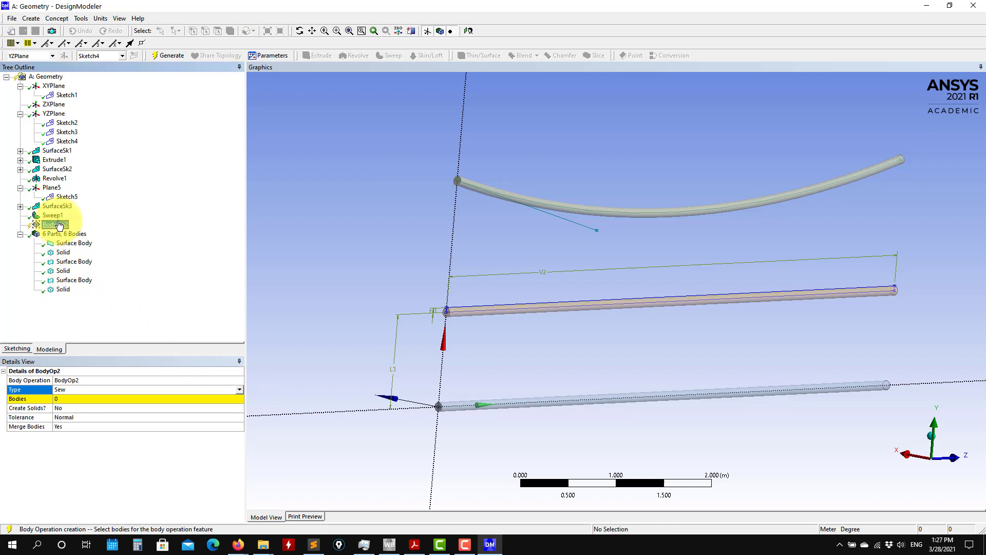
right_click(60, 224)
click(83, 246)
click(463, 310)
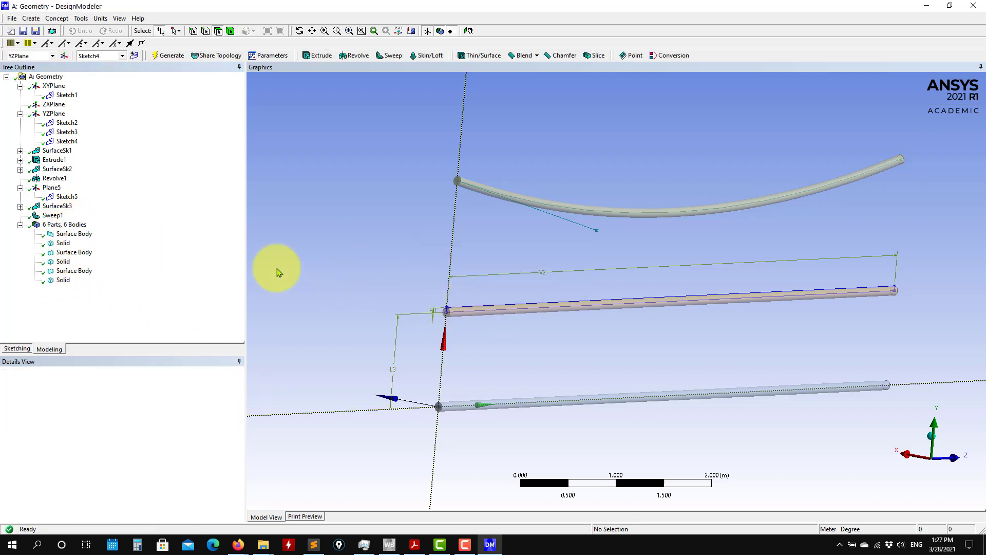
Create a Translate body transformation for the swept curved pipe, using the vertical Y-direction axis line as its direction.
click(37, 18)
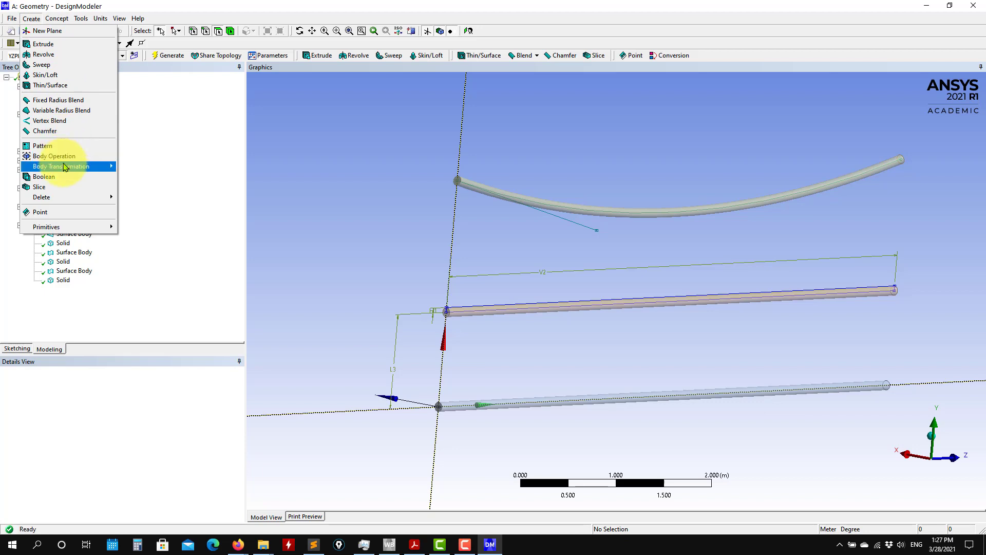
mouse_move(77, 172)
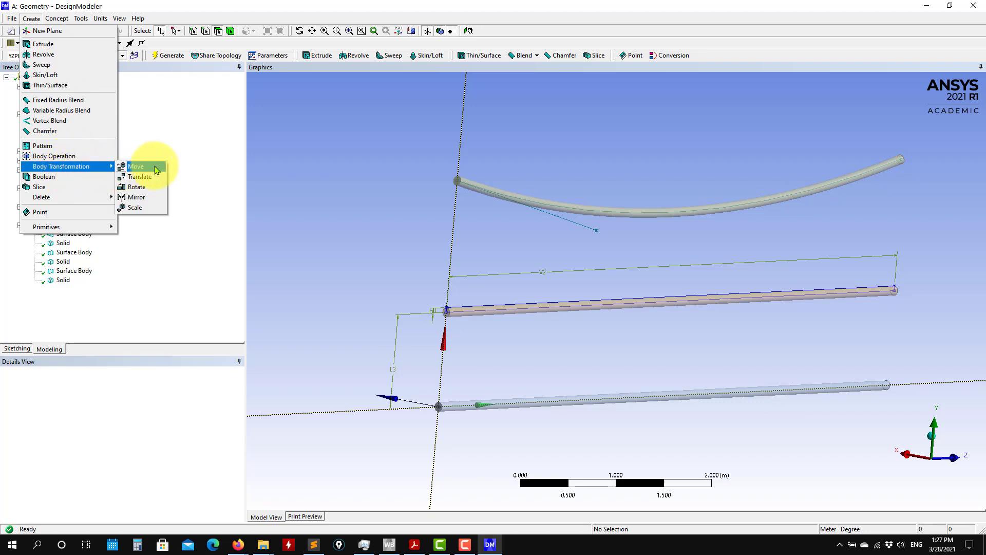
click(148, 183)
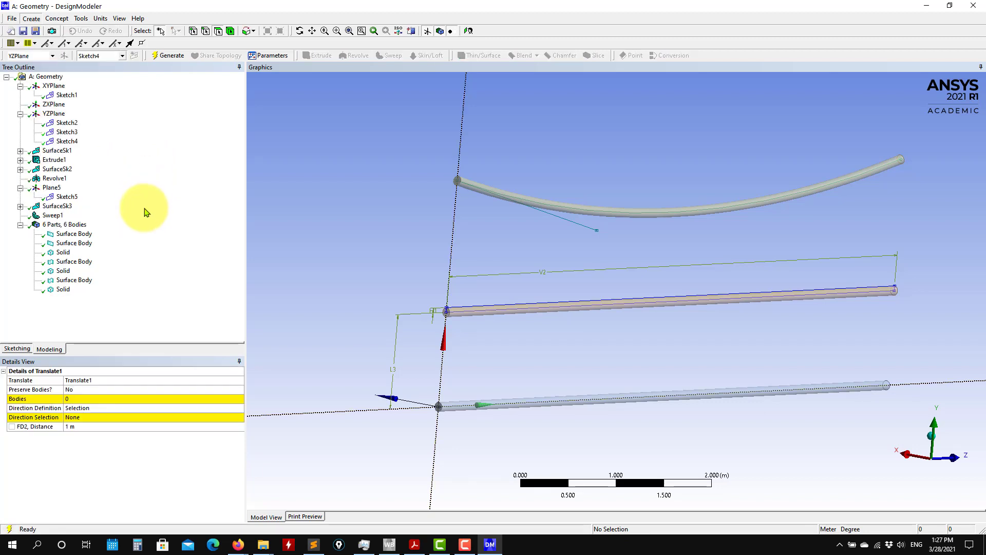
click(545, 203)
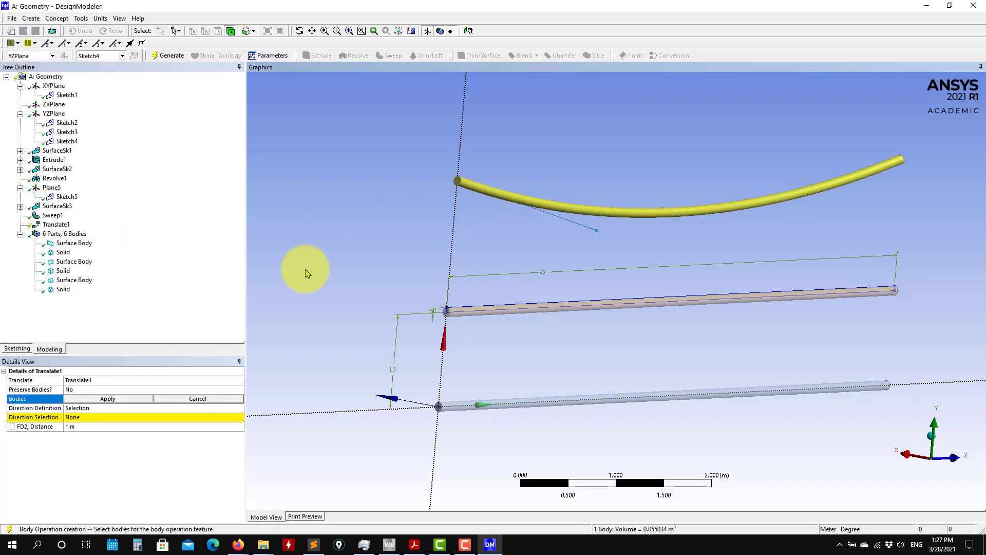
click(130, 399)
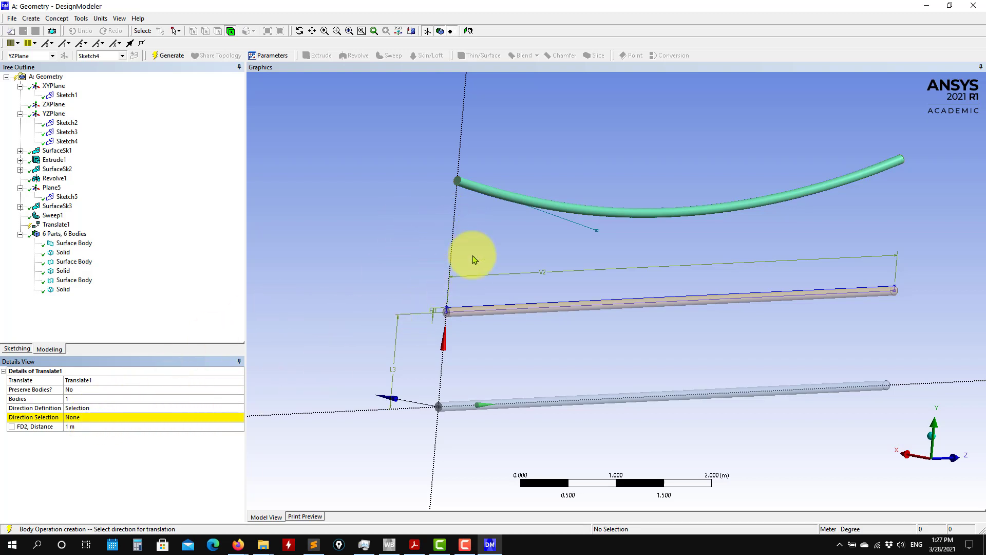
click(70, 417)
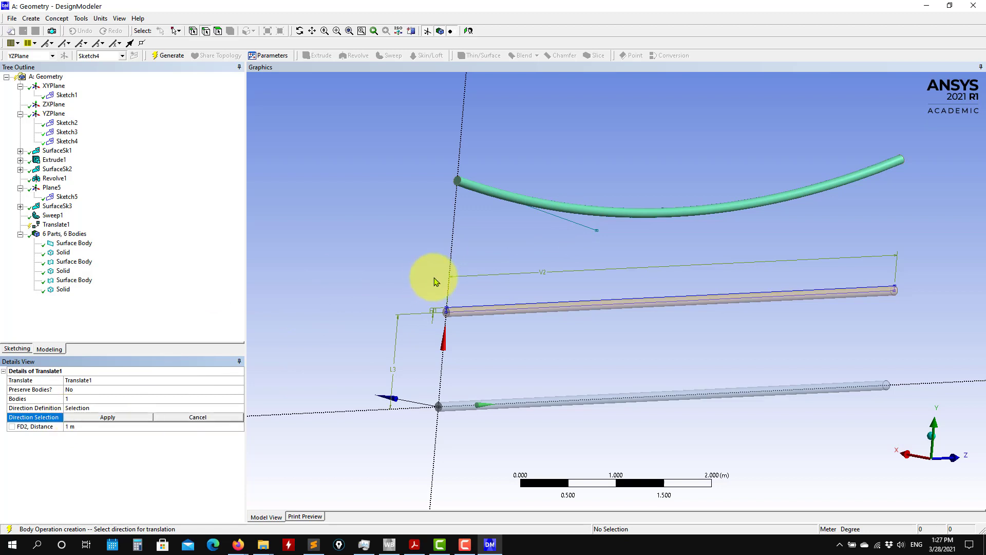
click(451, 258)
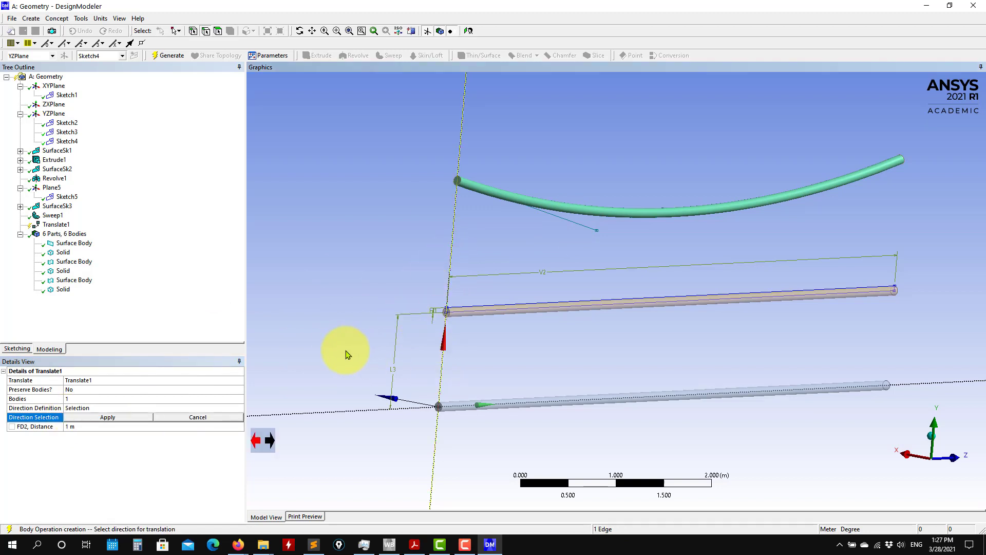
middle_drag(341, 352, 340, 380)
click(108, 417)
scroll(341, 377, up, 3)
scroll(329, 388, down, 8)
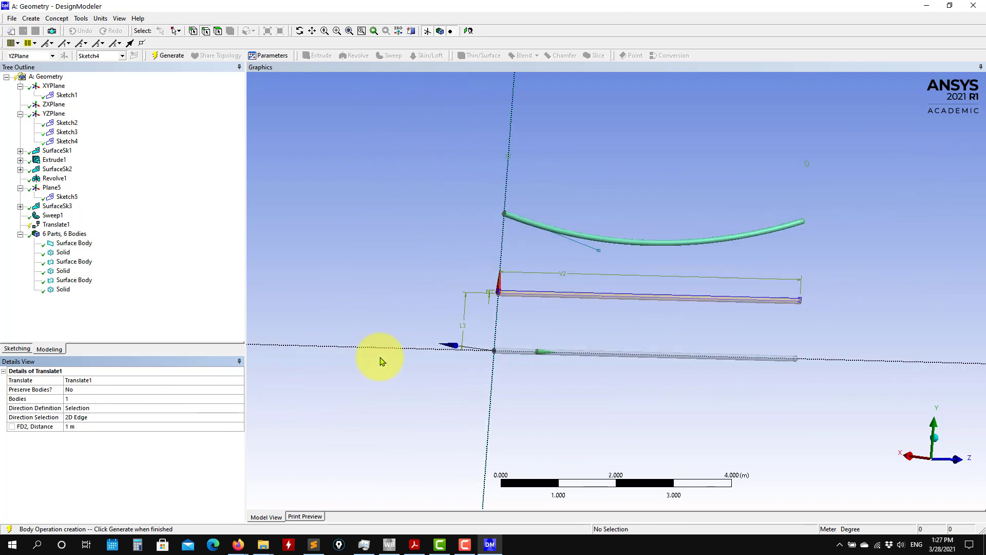
Set the translation distance to -1.5 m and generate the translated curved pipe.
click(92, 427)
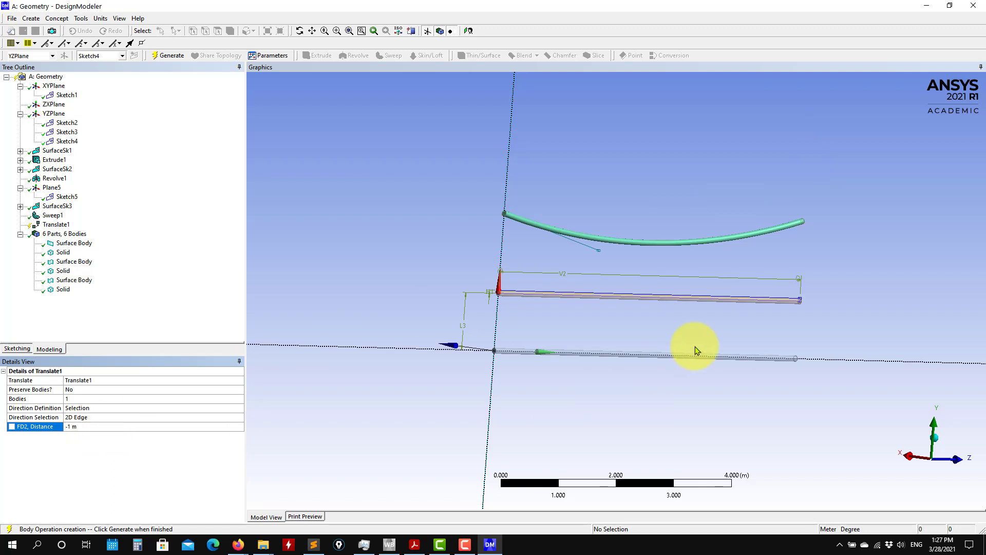
scroll(786, 330, up, 2)
click(89, 426)
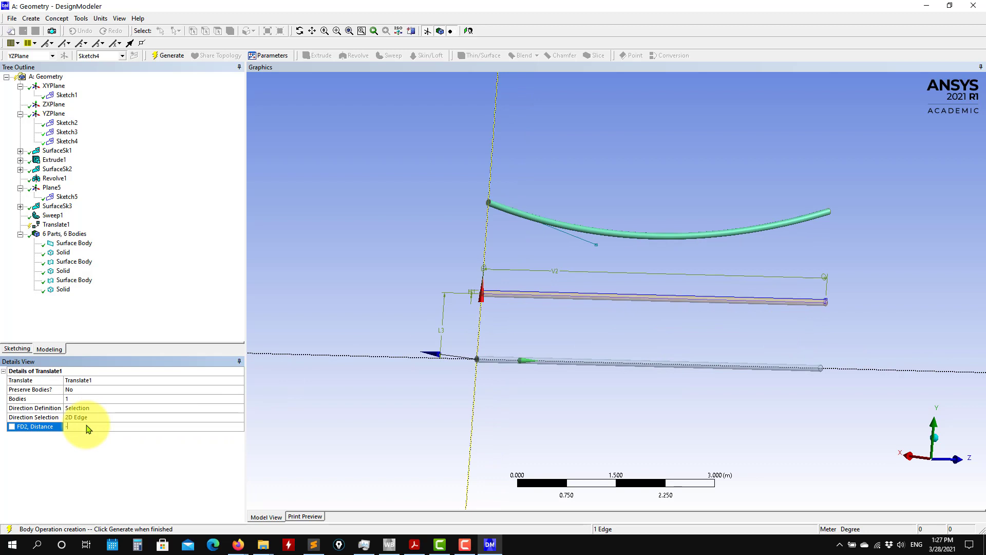
click(171, 57)
scroll(803, 346, down, 1)
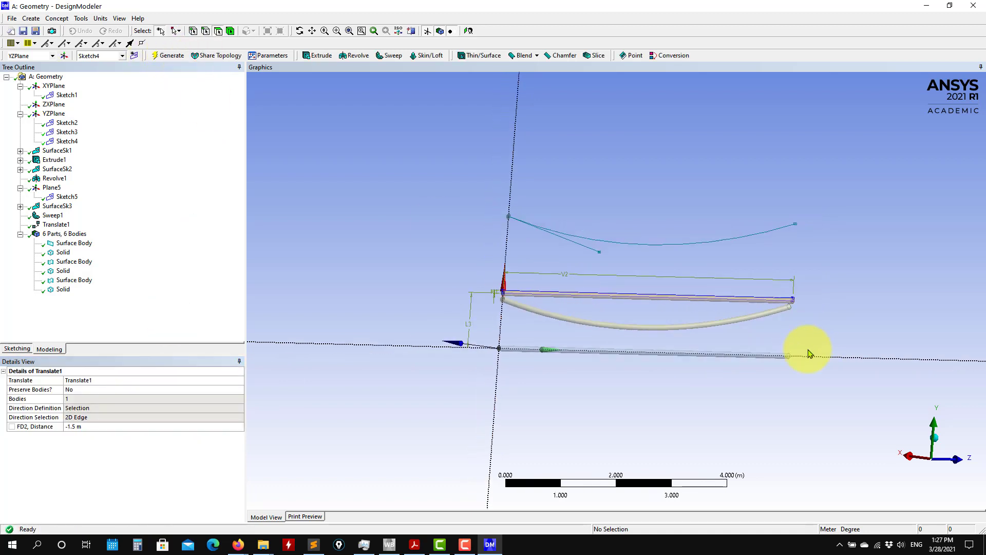
scroll(589, 313, up, 2)
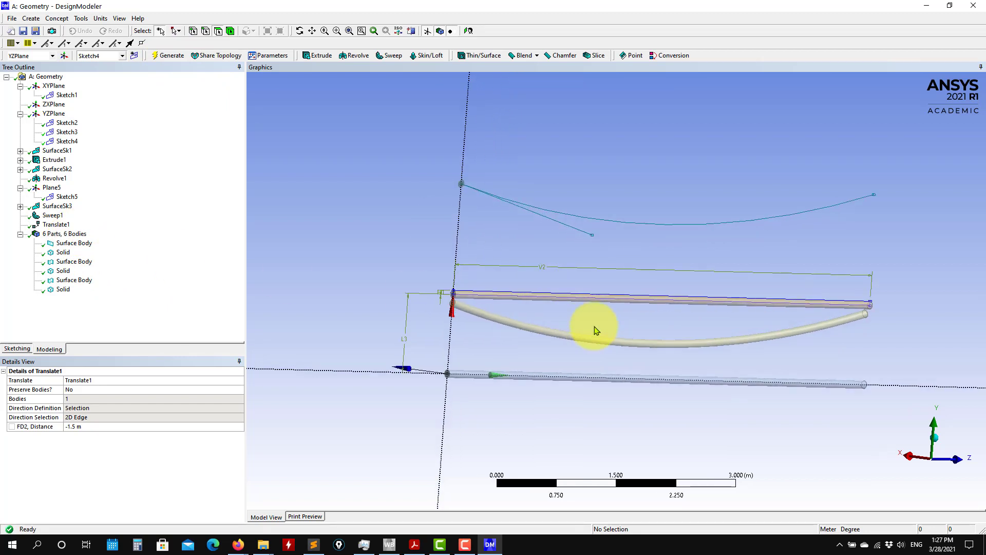
Set the translation distance to -1.1 m, regenerate, and inspect where the curved pipe crosses the middle straight pipe.
click(92, 427)
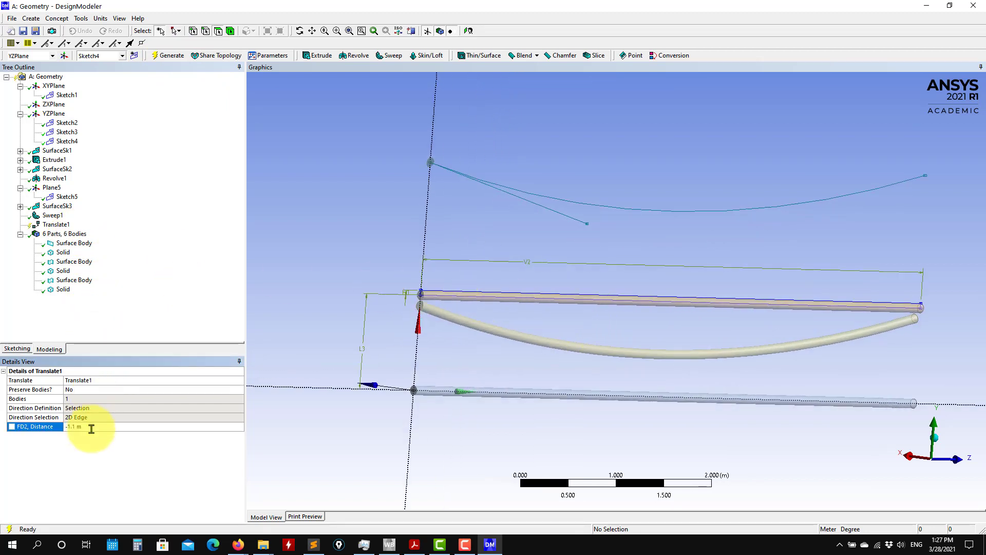
click(172, 56)
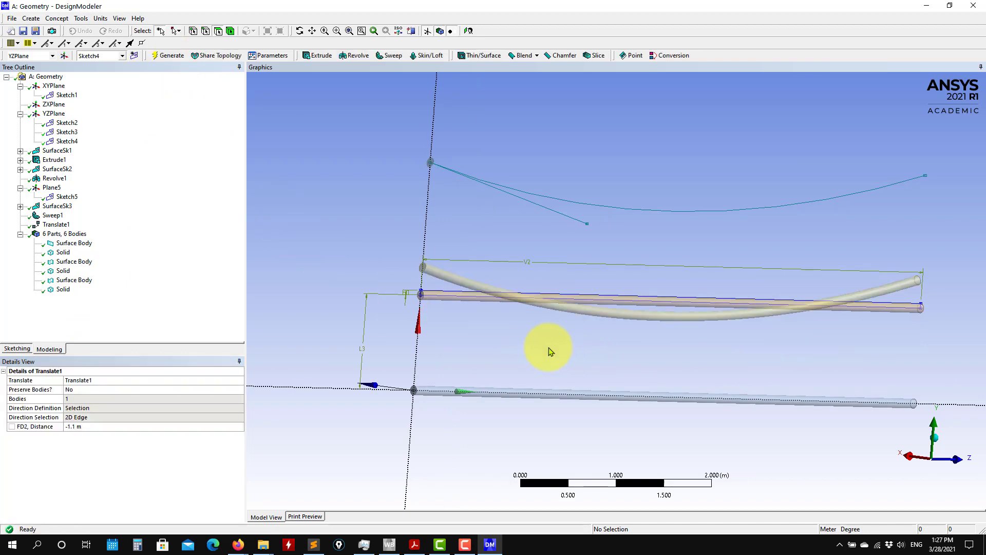
middle_drag(549, 351, 621, 329)
scroll(496, 374, up, 3)
middle_drag(548, 373, 819, 326)
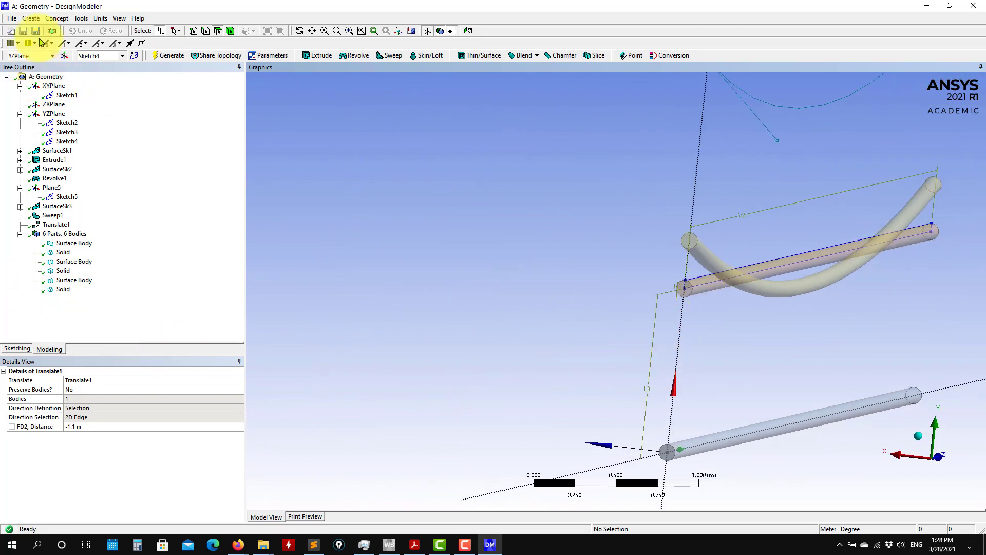
click(58, 19)
mouse_move(38, 17)
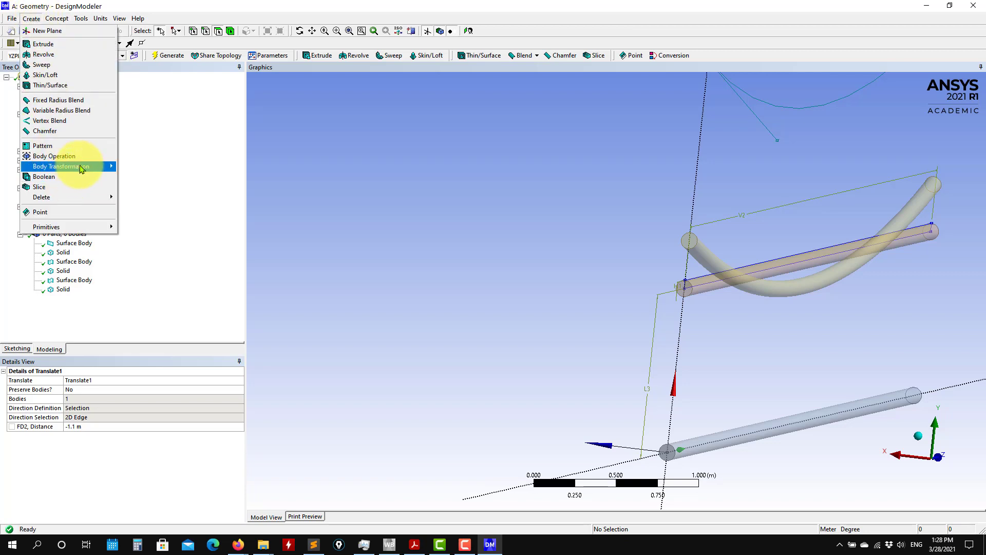
mouse_move(97, 165)
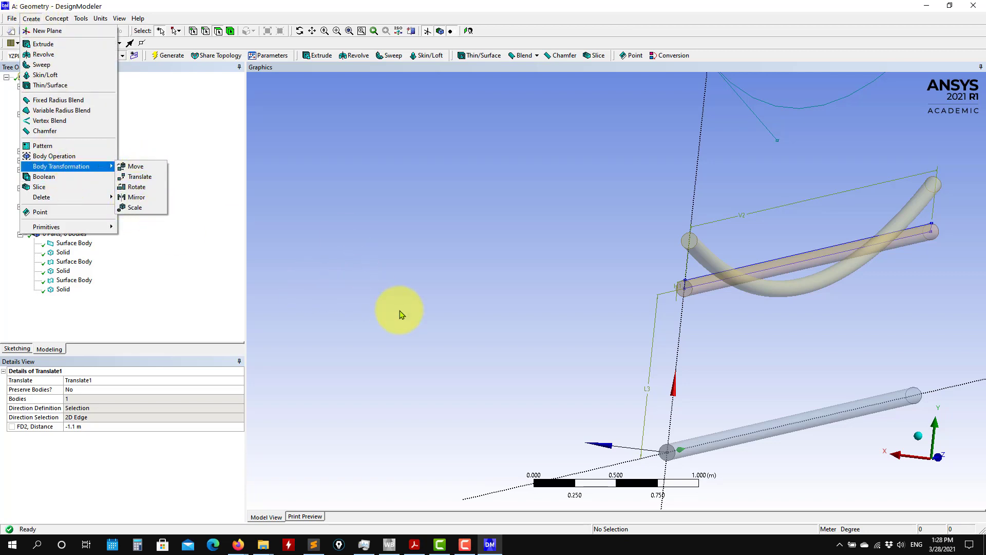
key(Escape)
key(Escape)
middle_drag(735, 330, 590, 321)
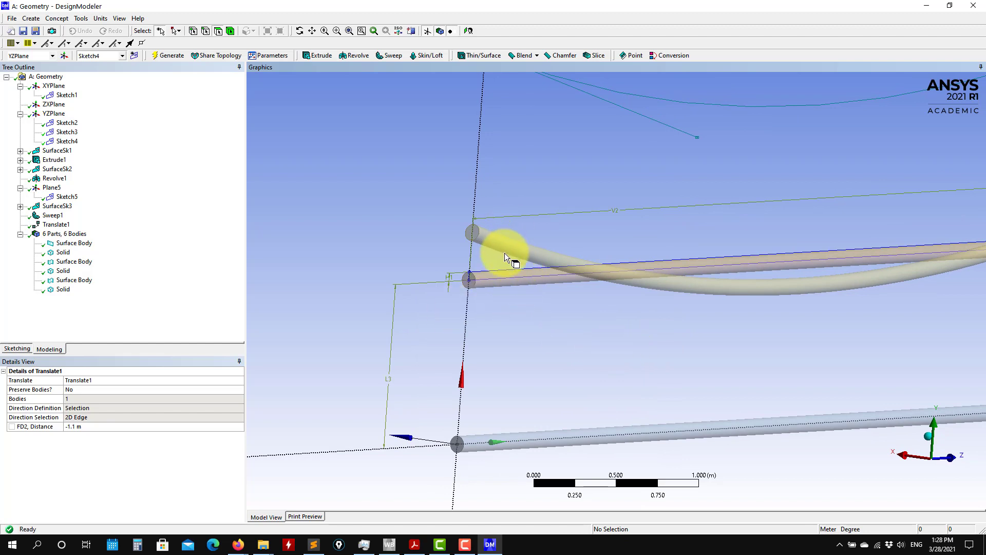
Create a Unite Boolean with the curved pipe and the middle straight pipe as tool bodies, generate it, and highlight the merged solid.
click(33, 19)
click(35, 19)
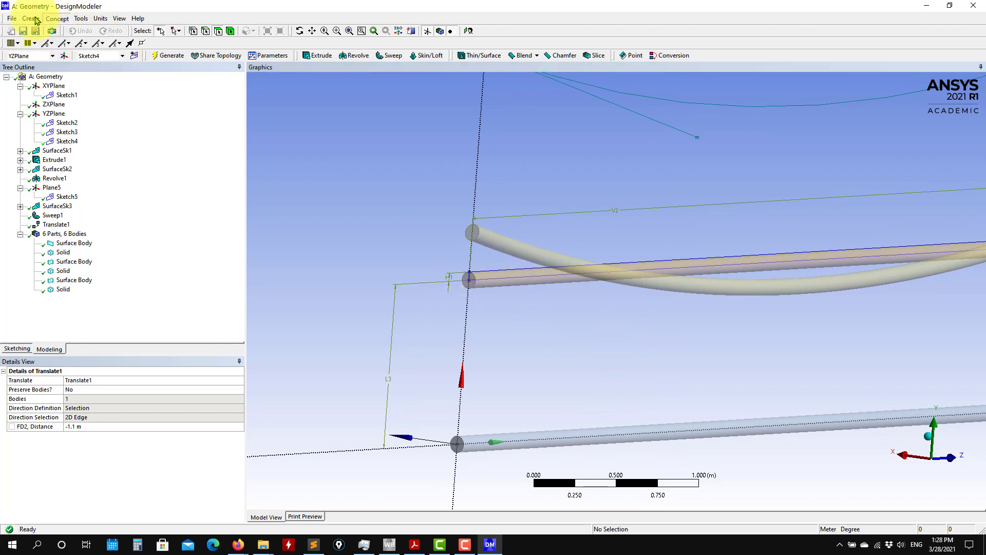
click(35, 20)
click(46, 177)
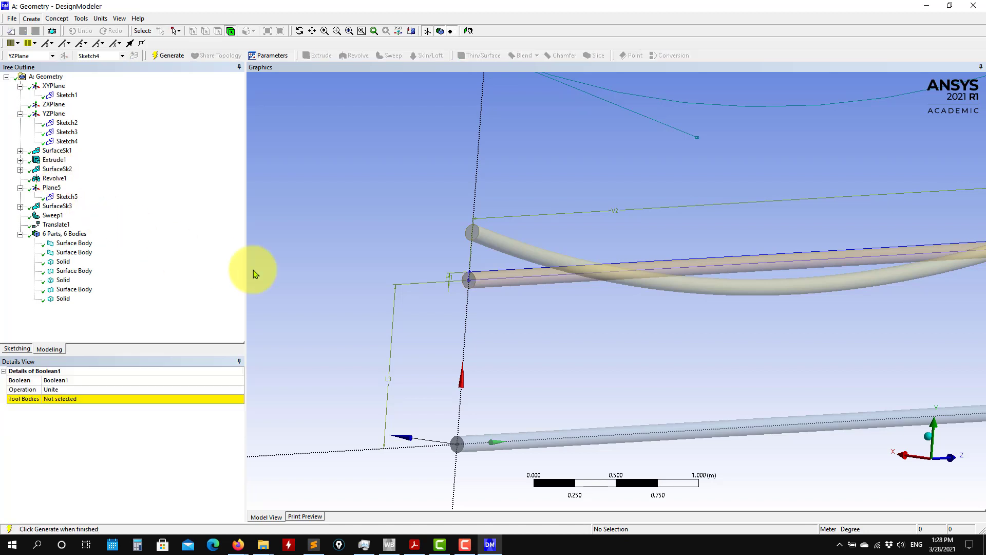
click(513, 246)
ctrl+click(493, 279)
click(89, 399)
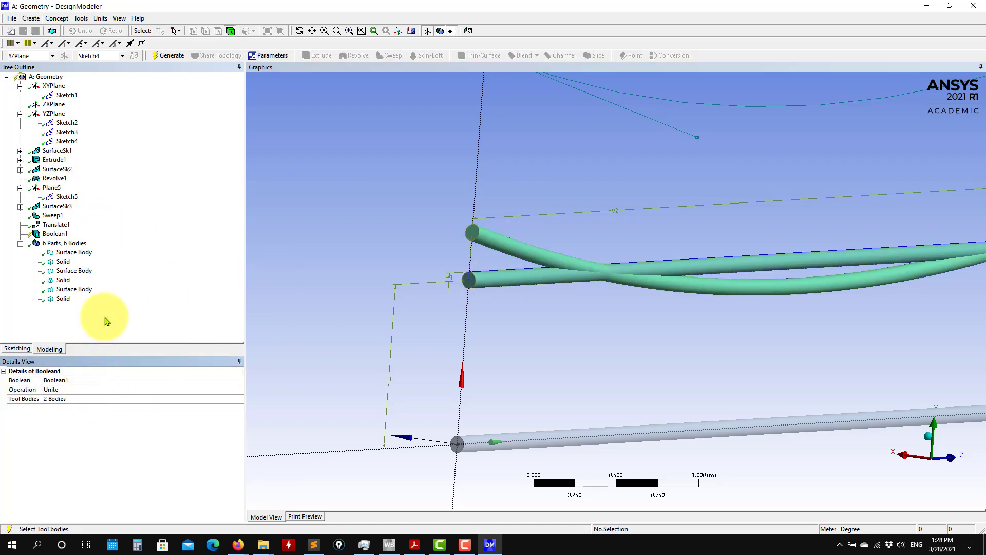
click(164, 55)
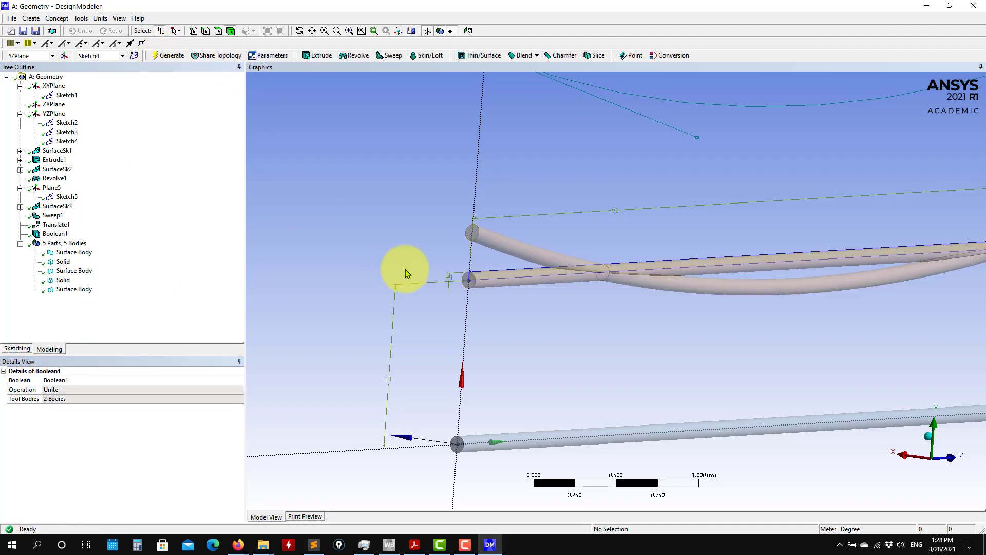
click(62, 280)
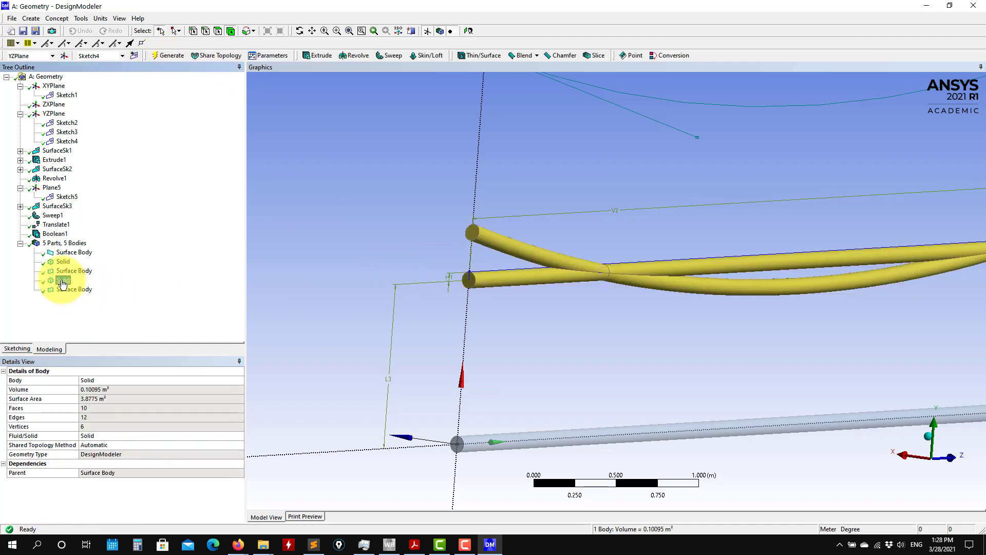
Reopen the selections of Boolean1 for editing and change its operation to Subtract.
click(55, 233)
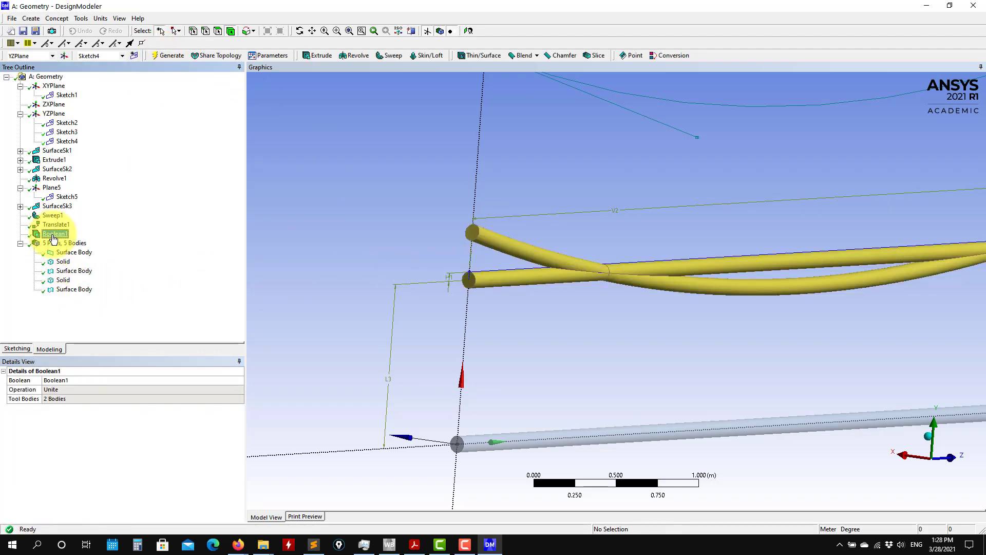
right_click(66, 234)
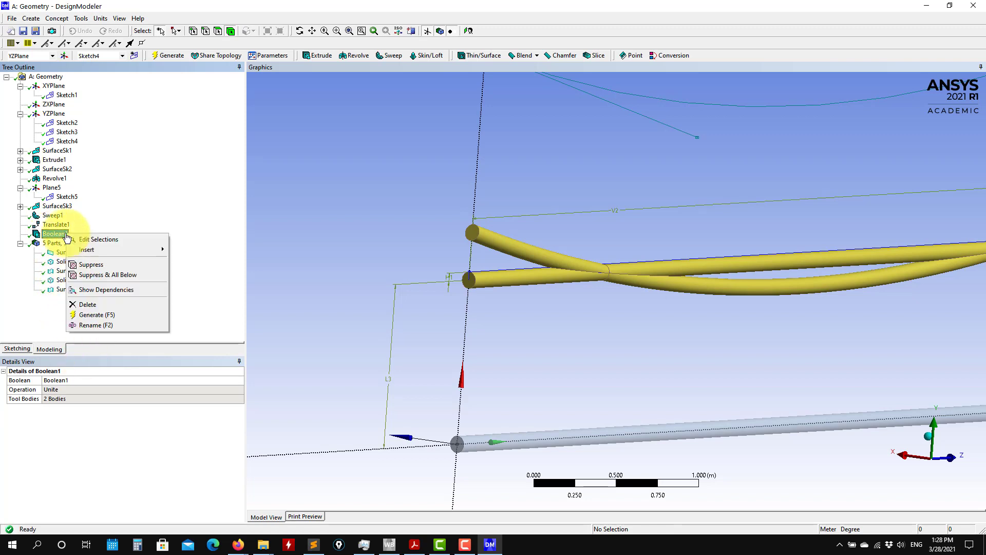
click(90, 239)
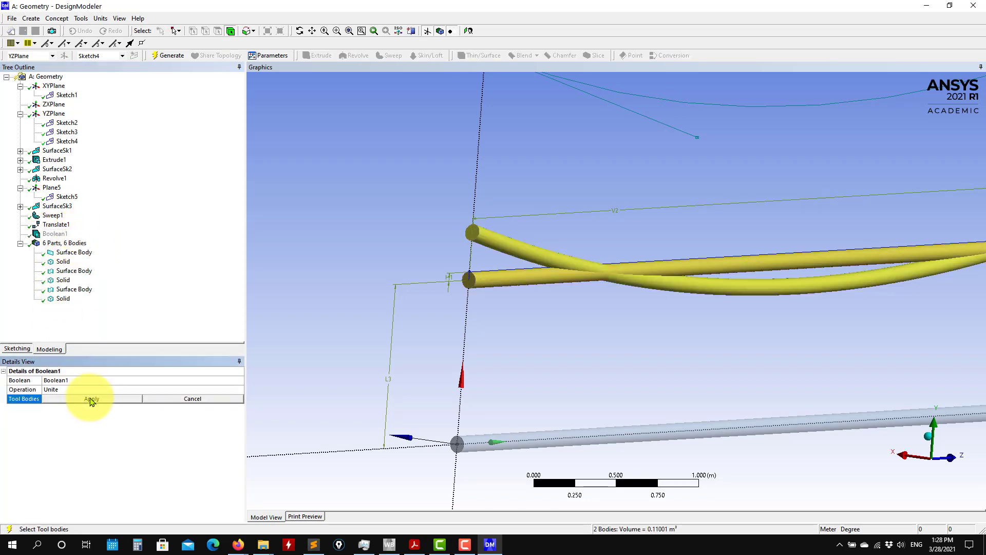
click(233, 390)
click(240, 390)
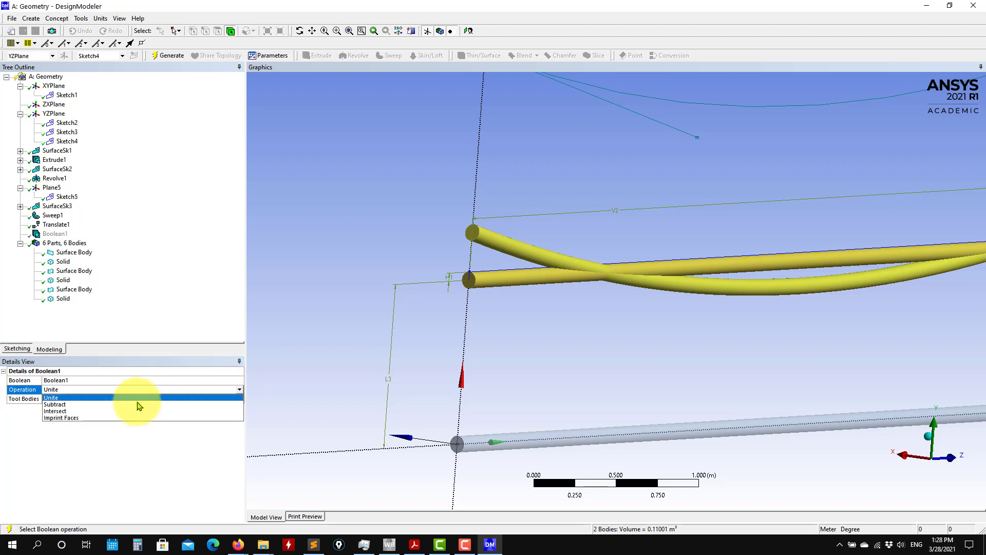
click(109, 409)
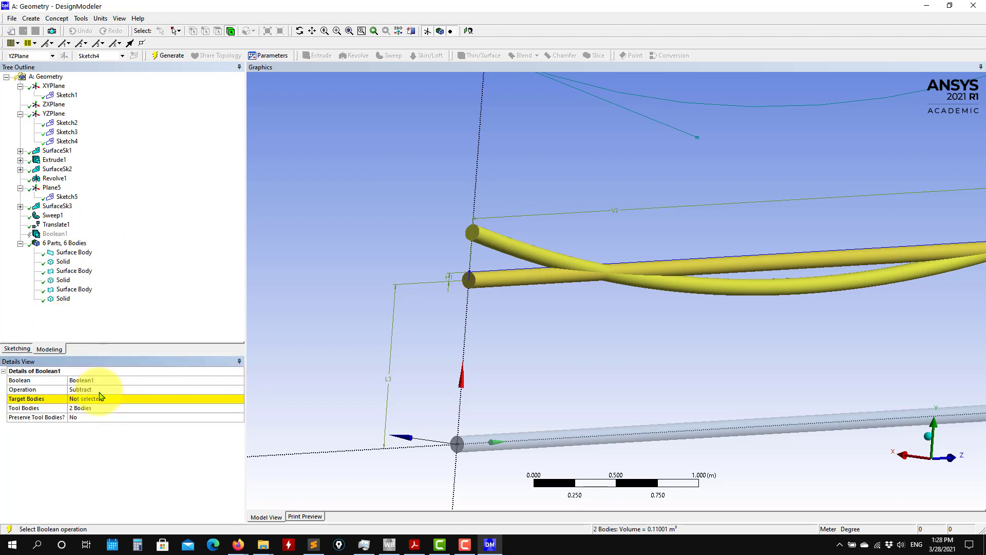
Set the middle straight pipe as the target body, generate the subtraction of the curved pipe, and inspect the cut.
click(95, 400)
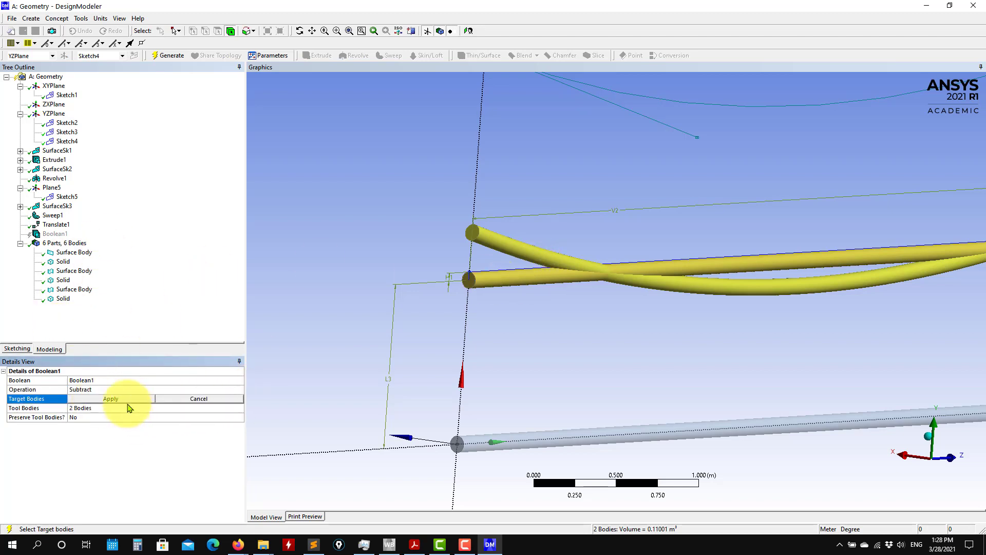
click(507, 280)
click(110, 399)
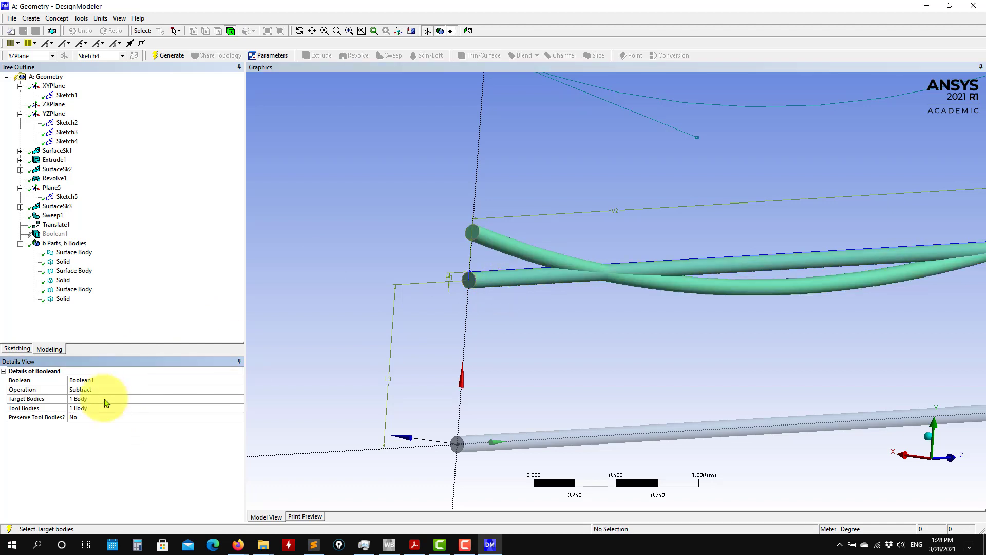
click(171, 55)
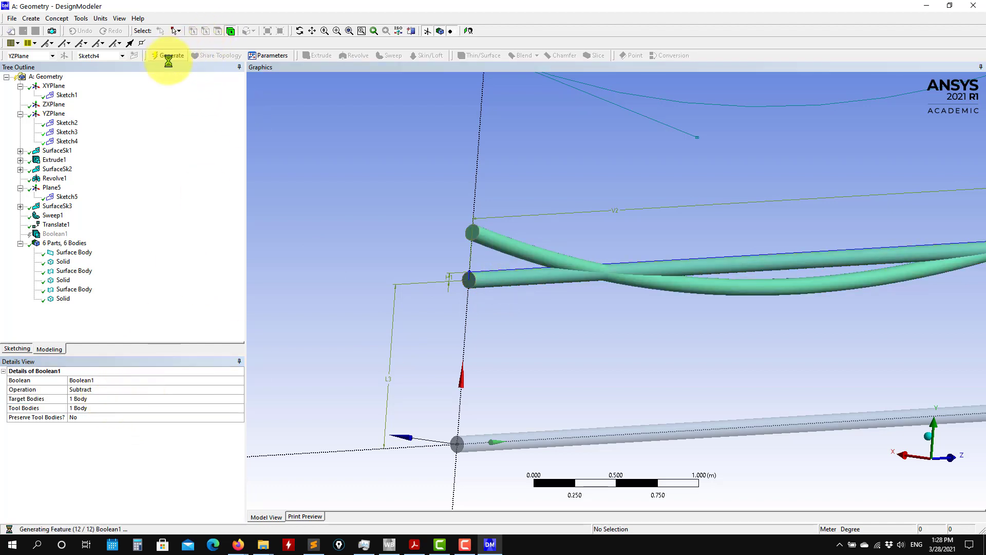
middle_drag(510, 304, 538, 358)
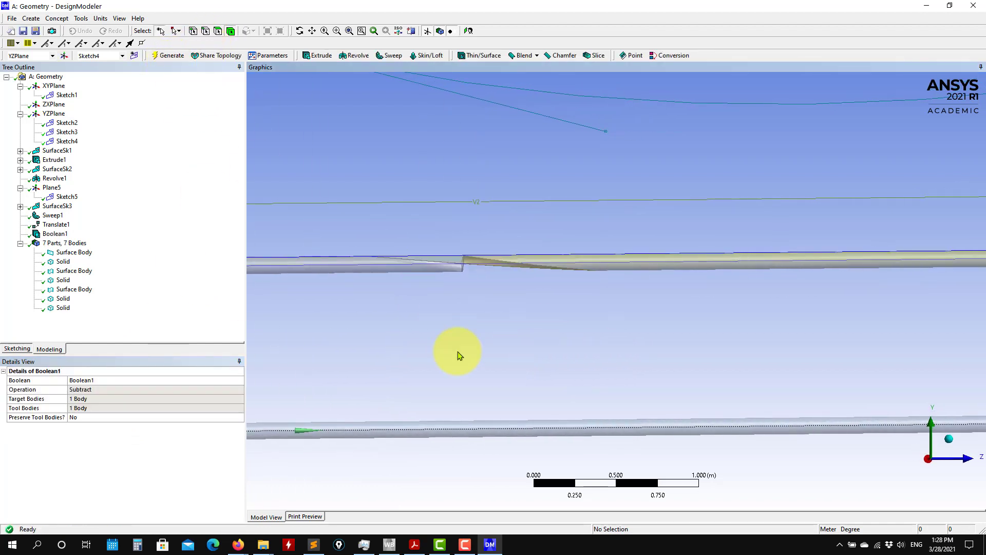
middle_drag(460, 355, 458, 347)
Reopen the selections of Boolean1 for editing and change its operation to Intersect.
click(58, 235)
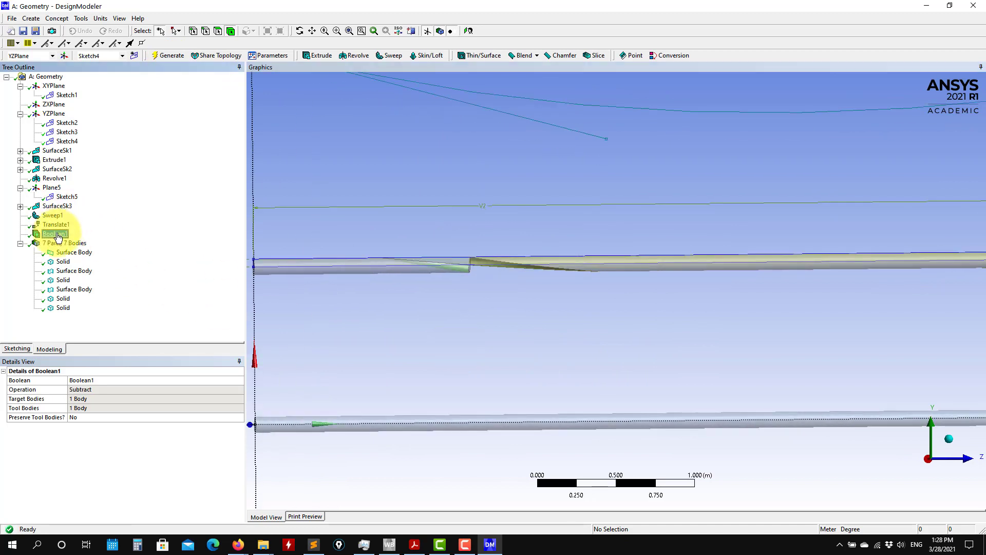
right_click(58, 235)
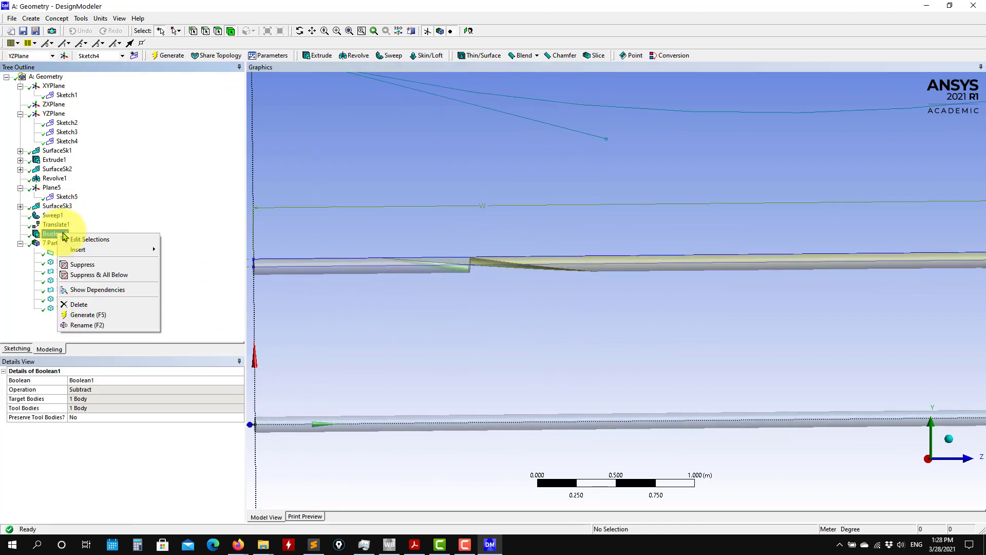
click(90, 239)
click(238, 392)
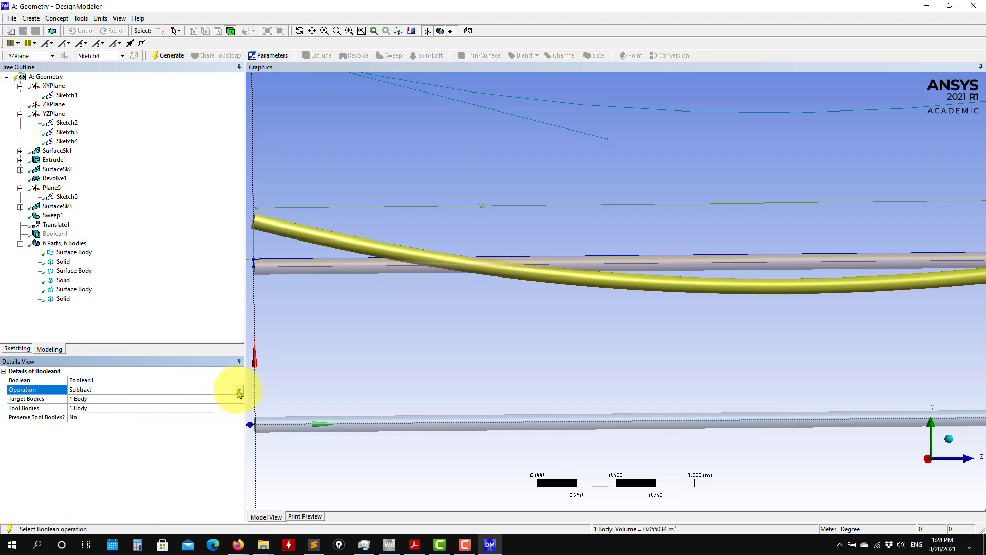
click(240, 392)
click(121, 417)
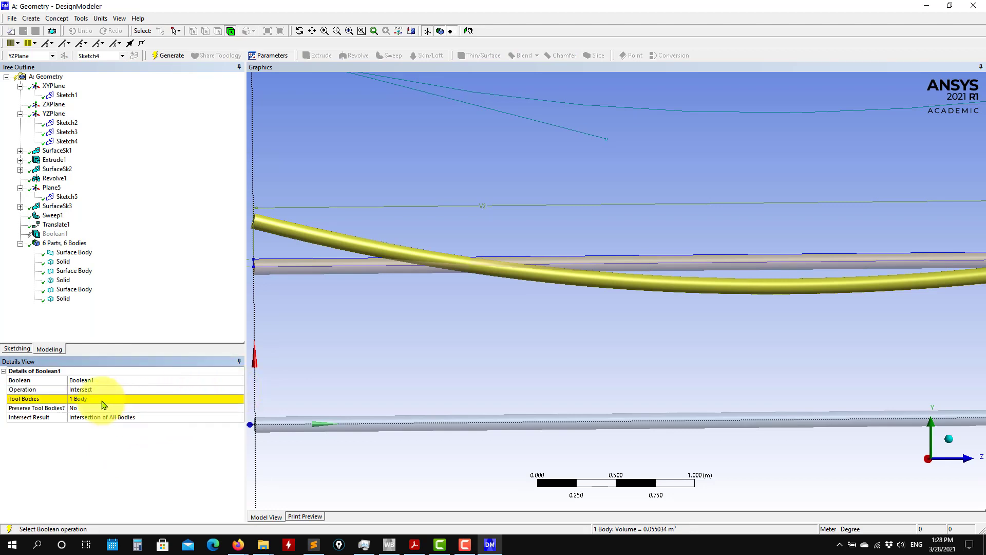
Assign the curved pipe and the middle straight pipe as tool bodies, generate the intersection, and inspect the overlapping volumes.
click(102, 402)
click(347, 245)
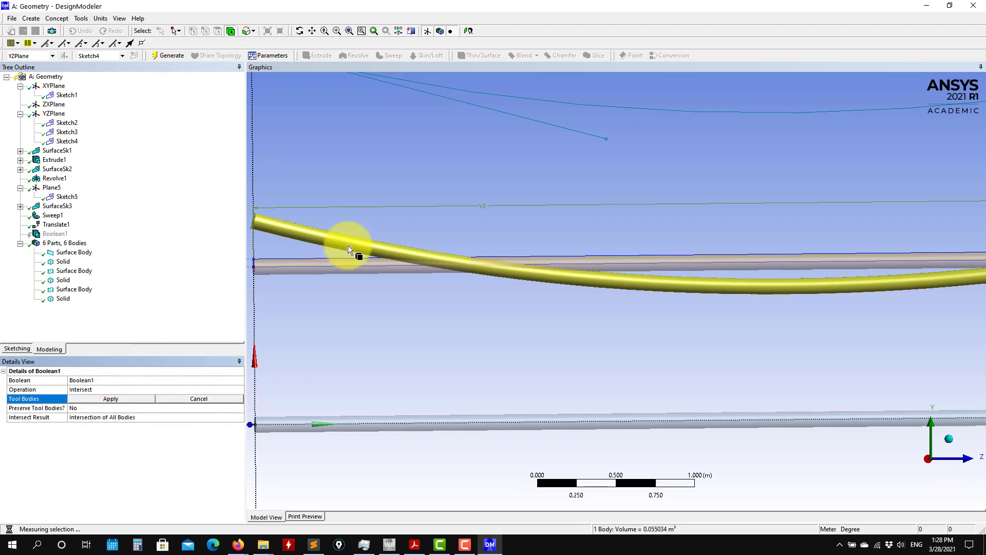
click(101, 400)
click(307, 269)
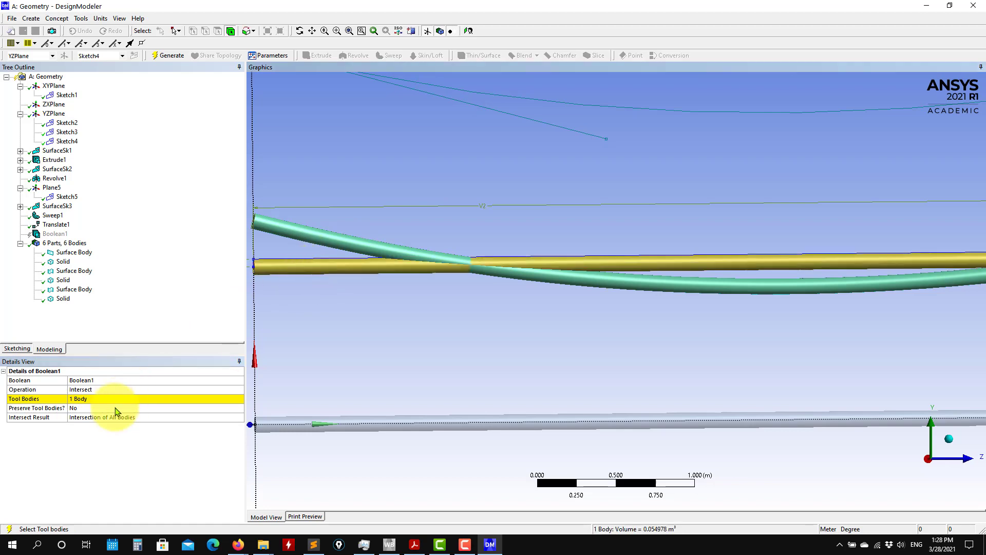
click(119, 399)
click(119, 399)
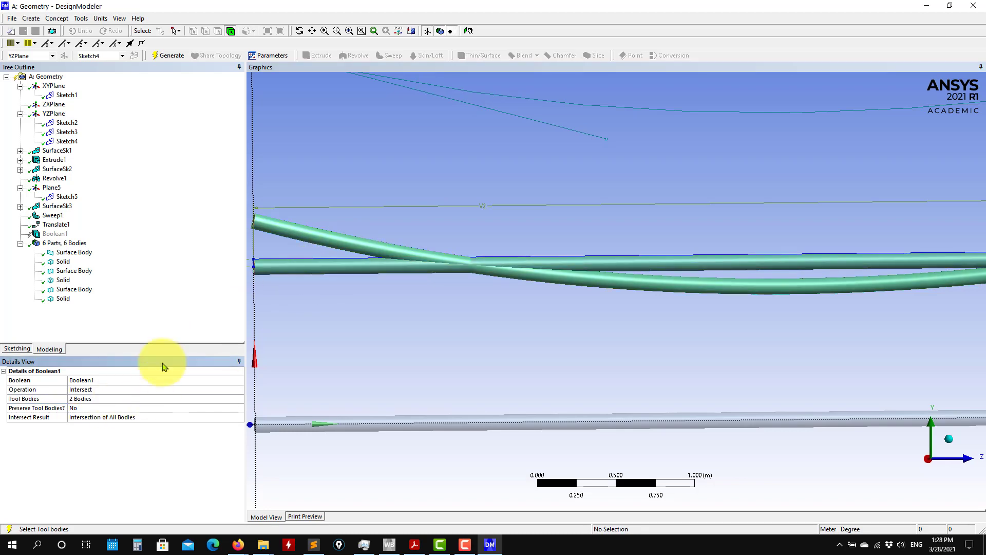
click(167, 56)
middle_drag(446, 328, 194, 279)
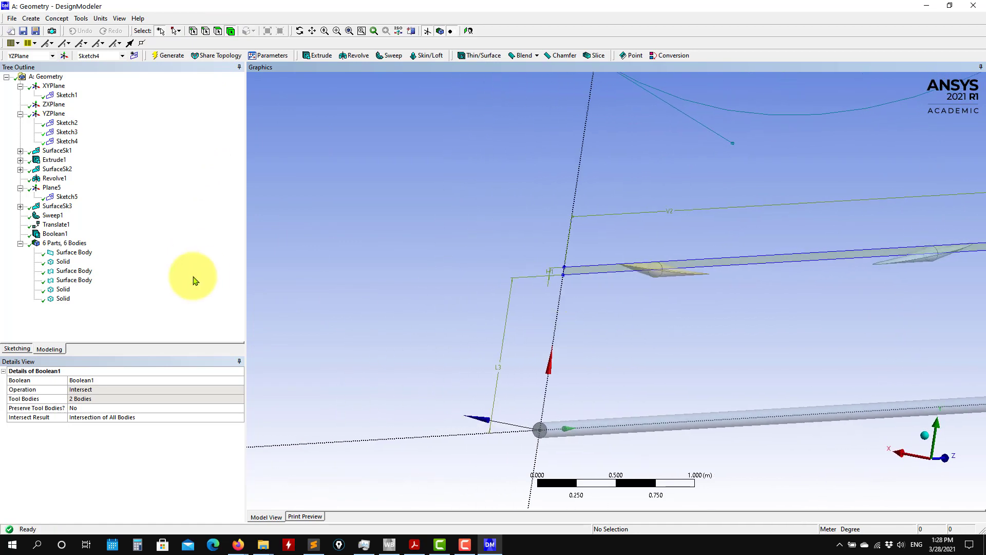
Suppress the Boolean1 feature to bring back the separate curved and straight pipes.
click(61, 234)
right_click(62, 235)
click(26, 325)
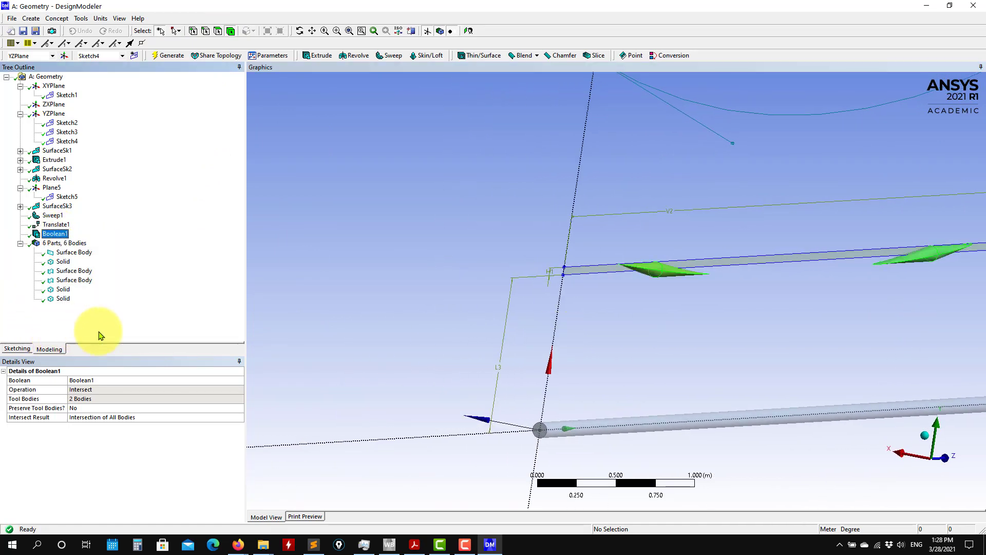
right_click(63, 234)
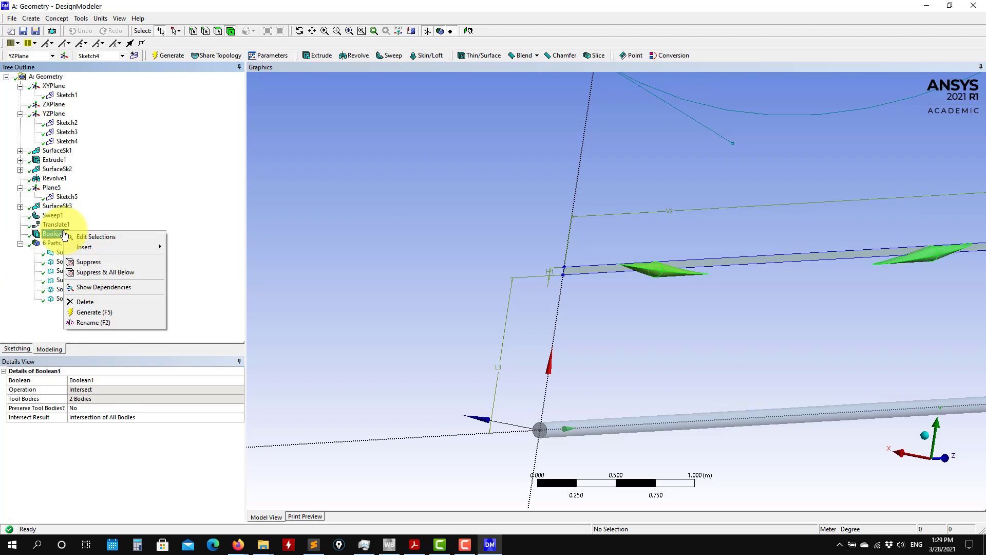
click(80, 260)
scroll(688, 332, up, 2)
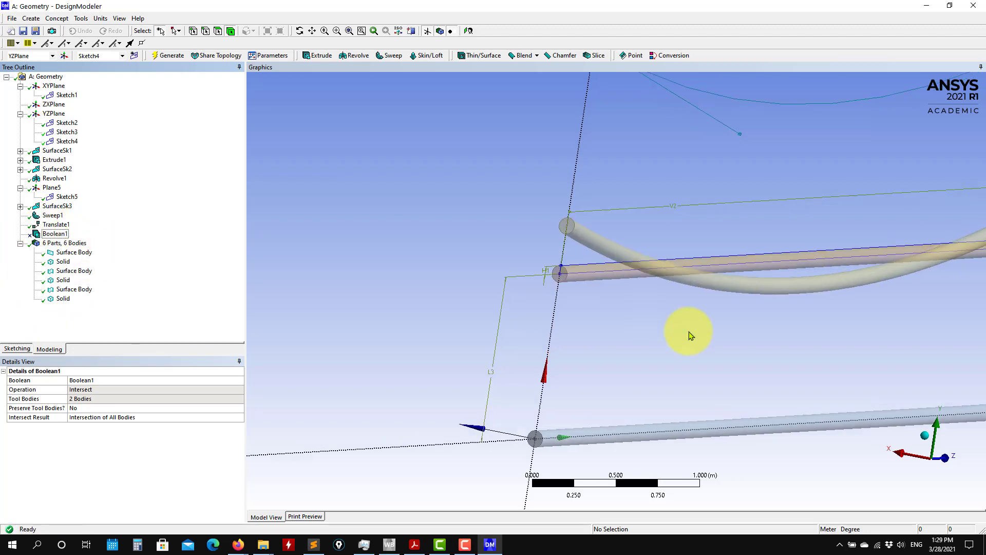
Suppress the Translate1 feature to return the curved pipe to its original position, and inspect all three pipes.
click(56, 226)
right_click(56, 229)
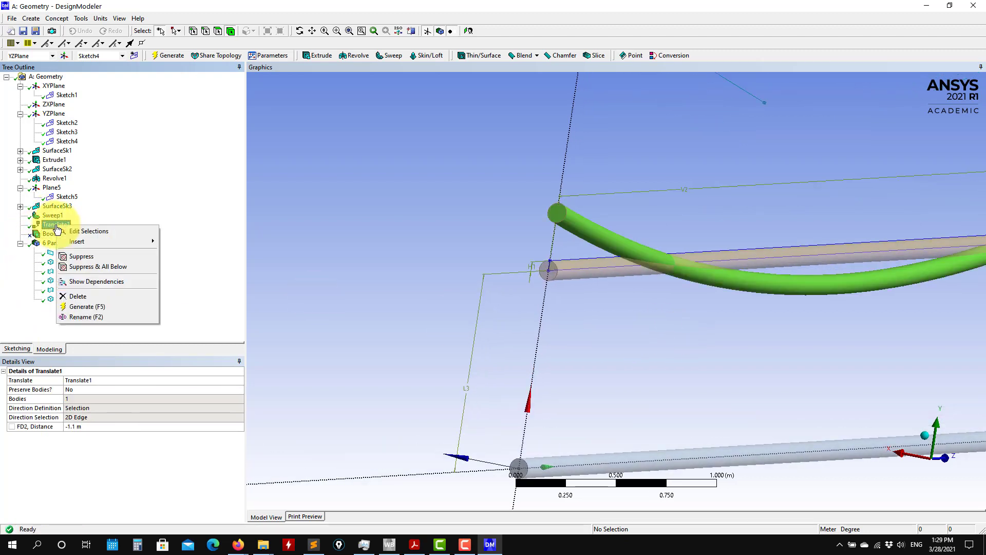
click(97, 254)
scroll(601, 259, up, 2)
scroll(603, 262, down, 4)
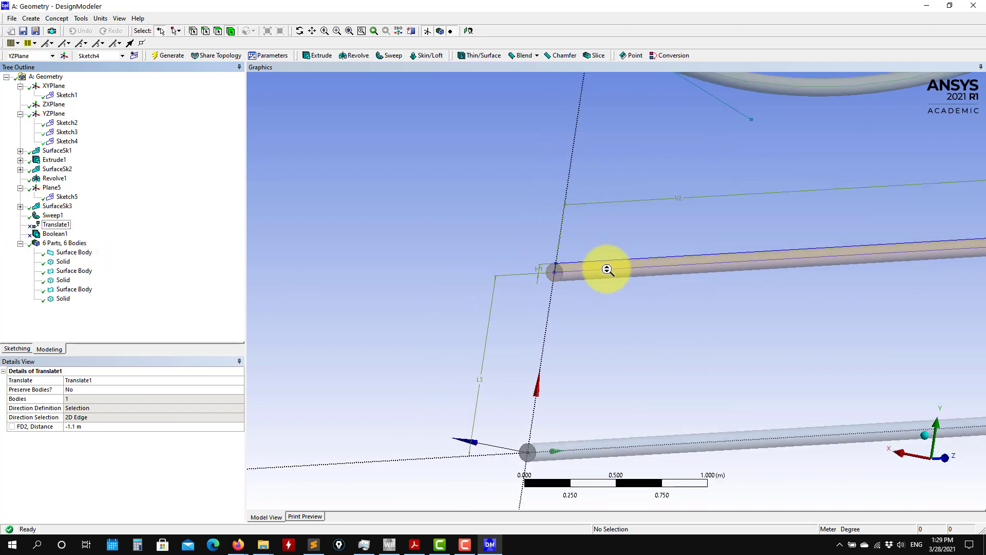
middle_drag(595, 298, 514, 296)
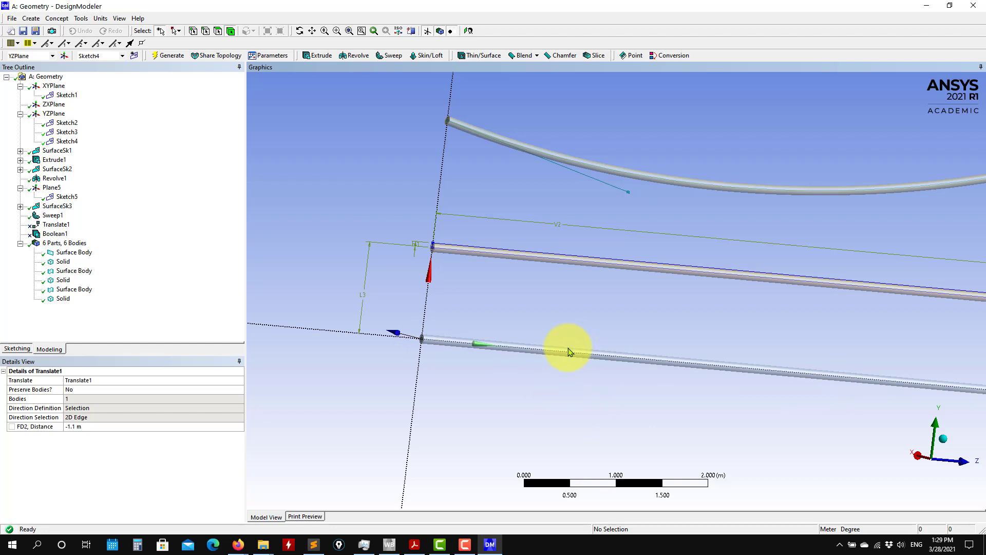
middle_drag(568, 352, 455, 349)
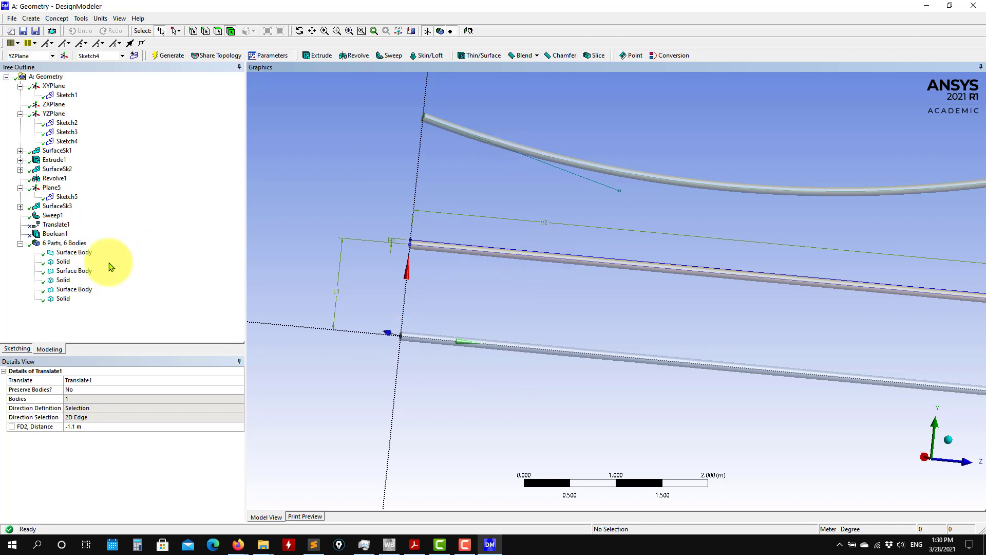
Suppress the last four bodies, the surface and solid bodies of the middle and curved pipes, leaving only the extruded pipe active.
click(71, 253)
click(63, 261)
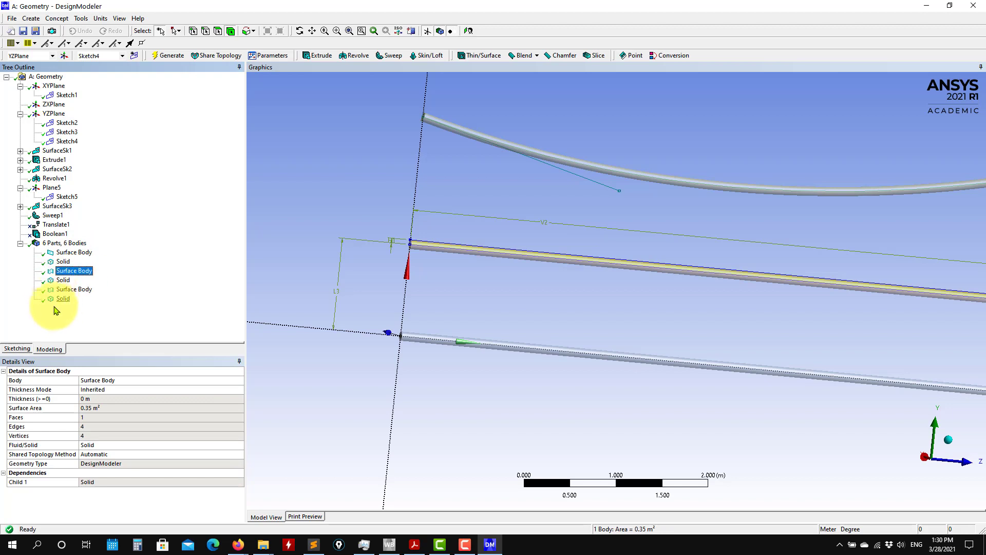
shift+click(61, 299)
right_click(62, 299)
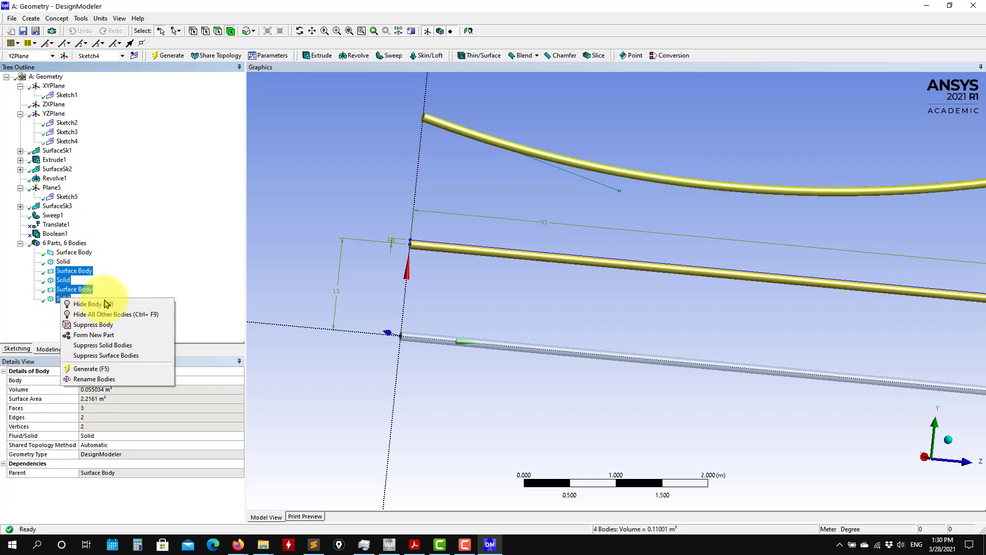
click(95, 324)
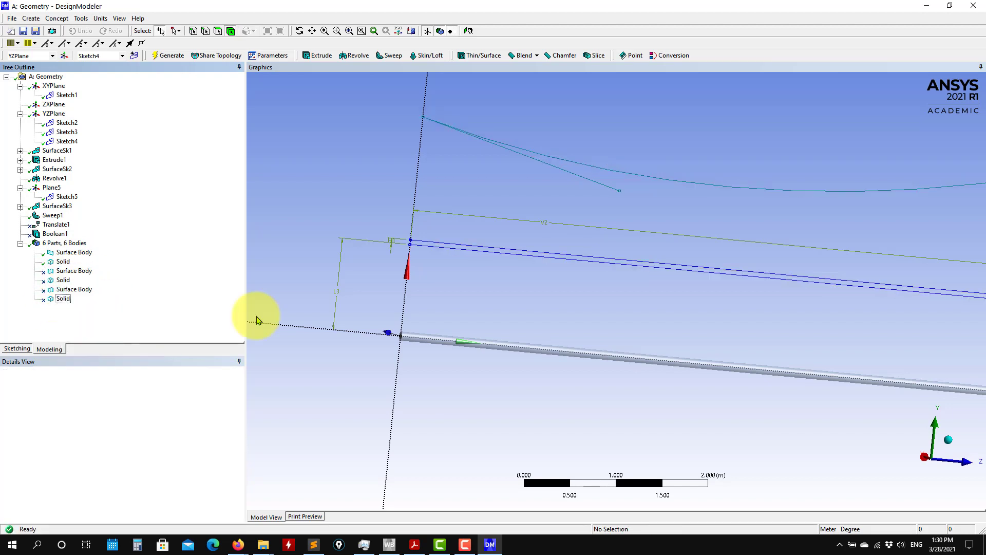
Suppress the surface body of the extruded pipe so that only its solid body stays active.
click(77, 256)
right_click(77, 254)
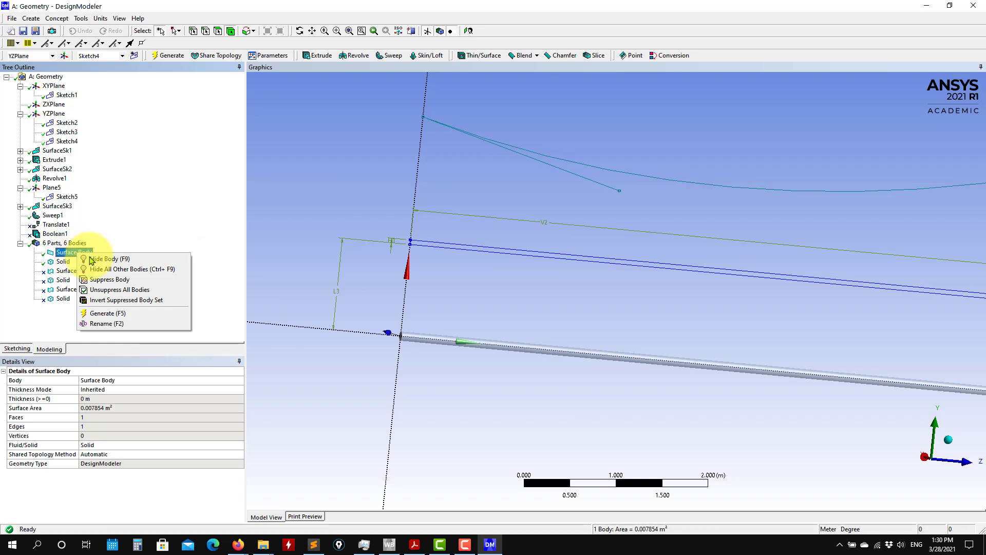
click(118, 280)
Set the extruded pipe's solid body to Fluid, then generate the geometry and inspect the pipe.
click(62, 262)
middle_drag(436, 412, 413, 136)
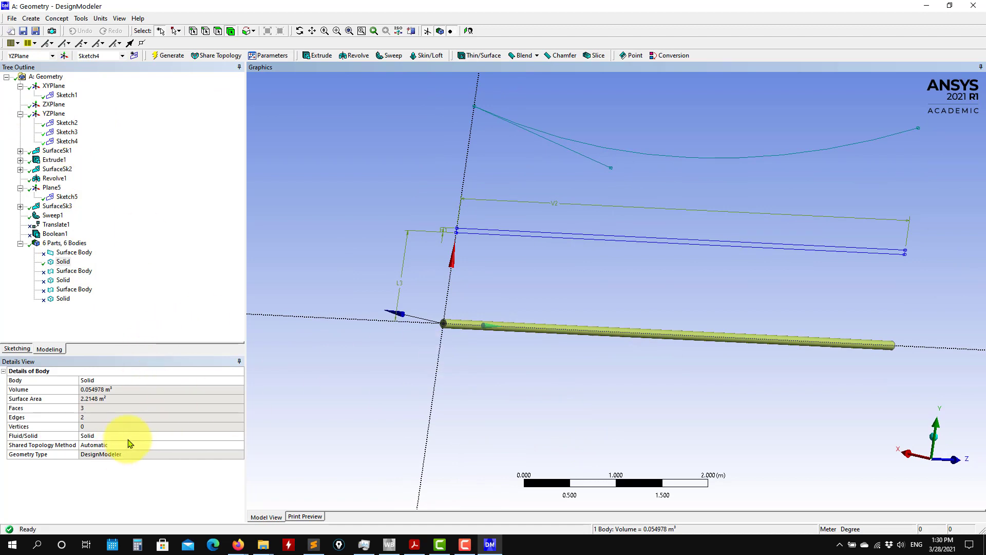
click(219, 436)
click(240, 436)
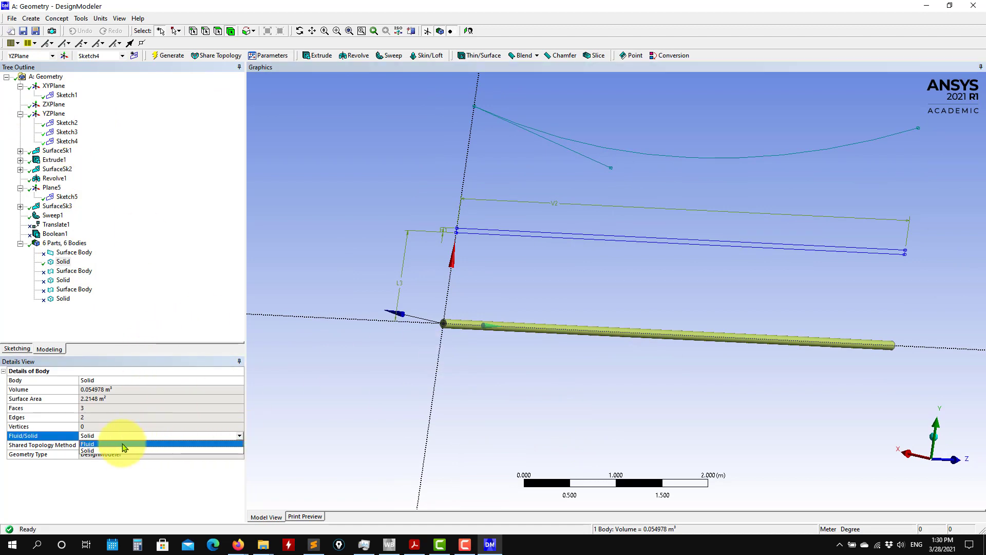
click(103, 444)
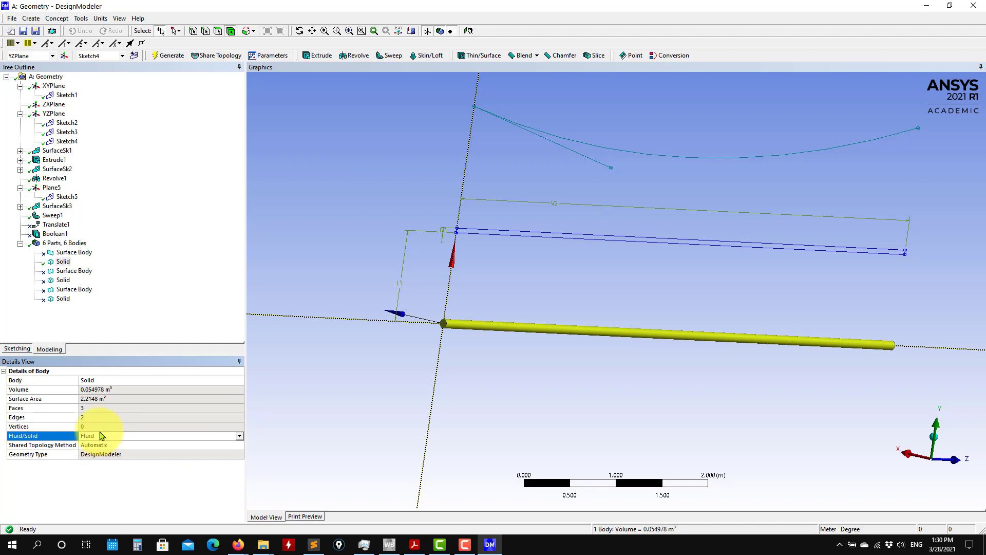
click(164, 57)
middle_drag(506, 387, 607, 405)
click(607, 404)
scroll(482, 376, up, 3)
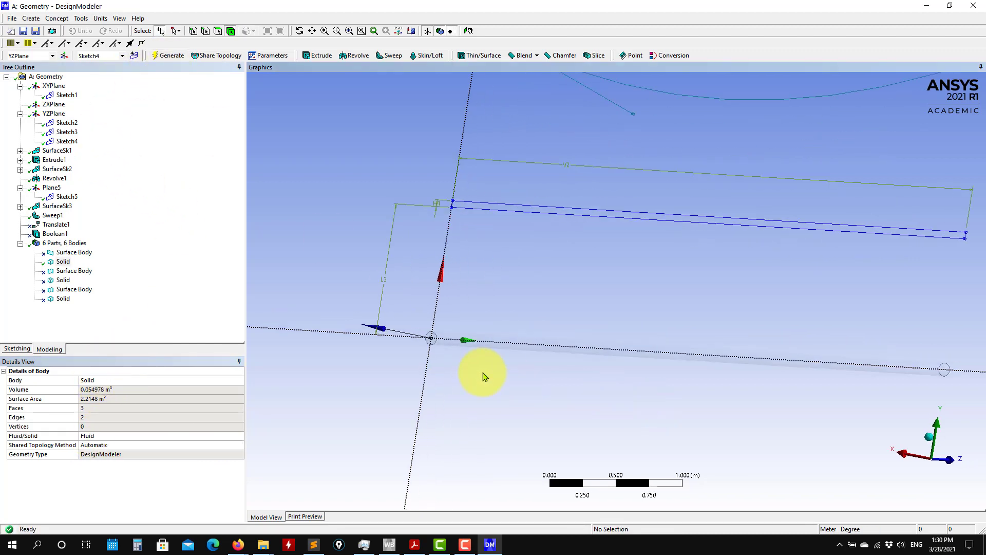
mouse_move(410, 373)
ctrl+middle_down()
mouse_move(413, 365)
mouse_move(583, 390)
mouse_move(530, 390)
mouse_move(713, 295)
ctrl+middle_up()
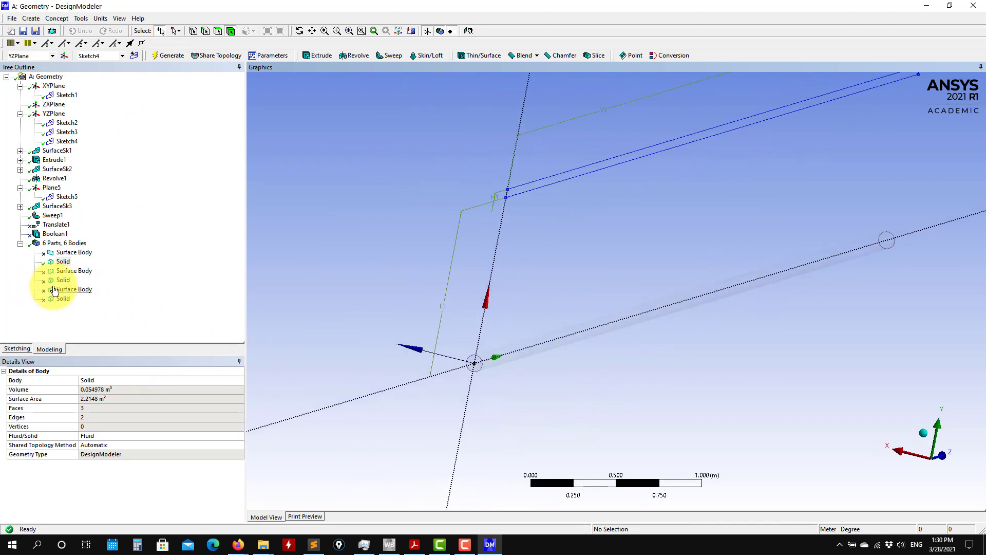
click(62, 262)
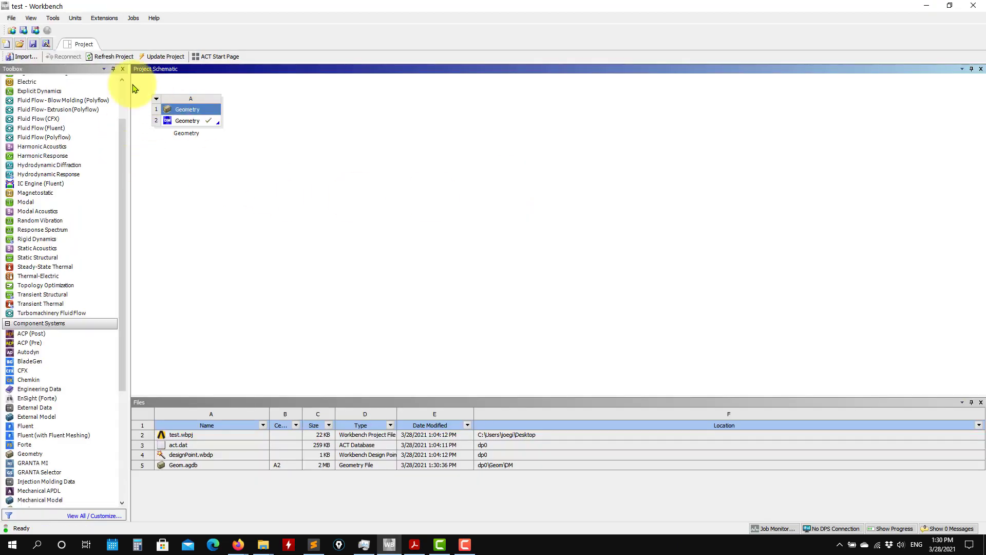
In Workbench, add a second standalone Geometry system below the first, saving the project before and after.
click(32, 45)
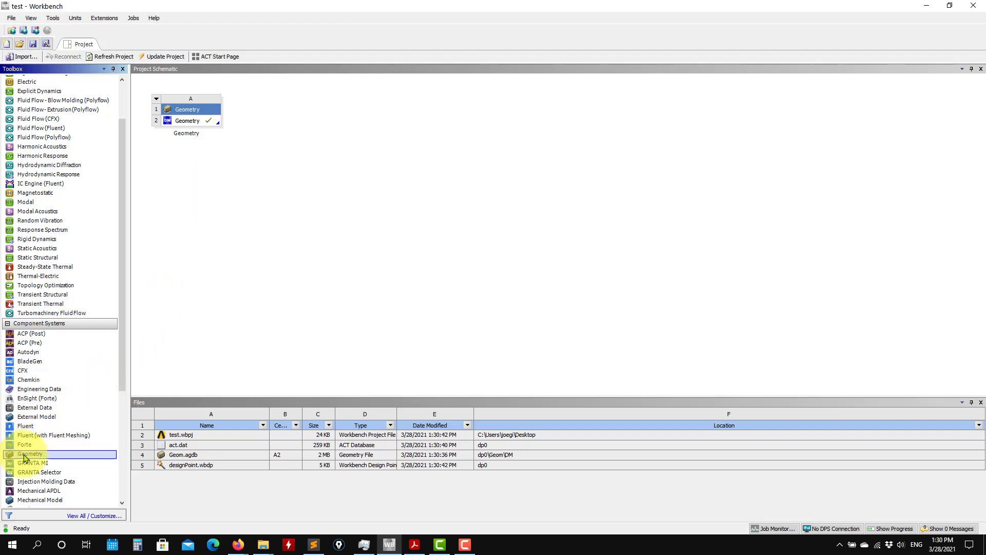
drag(31, 454, 191, 153)
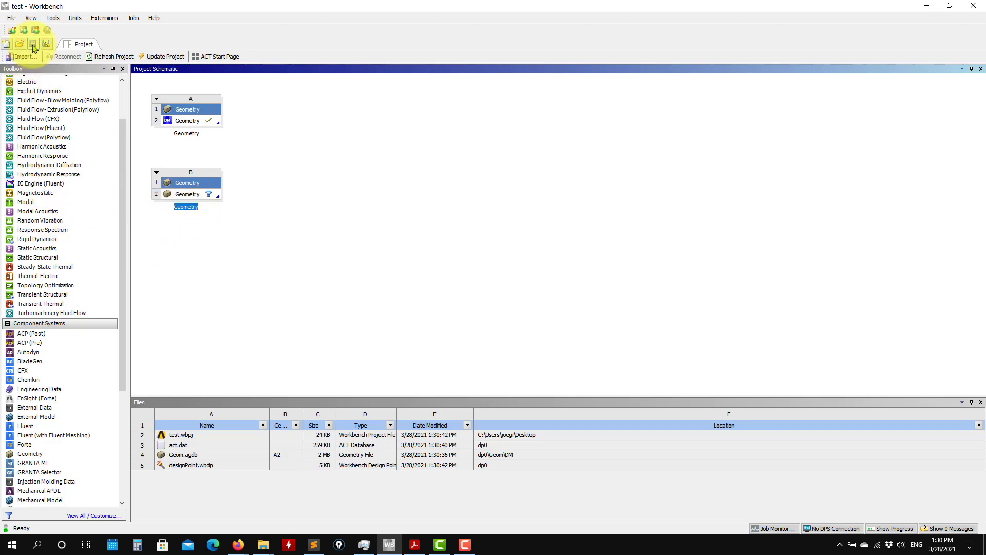
click(32, 45)
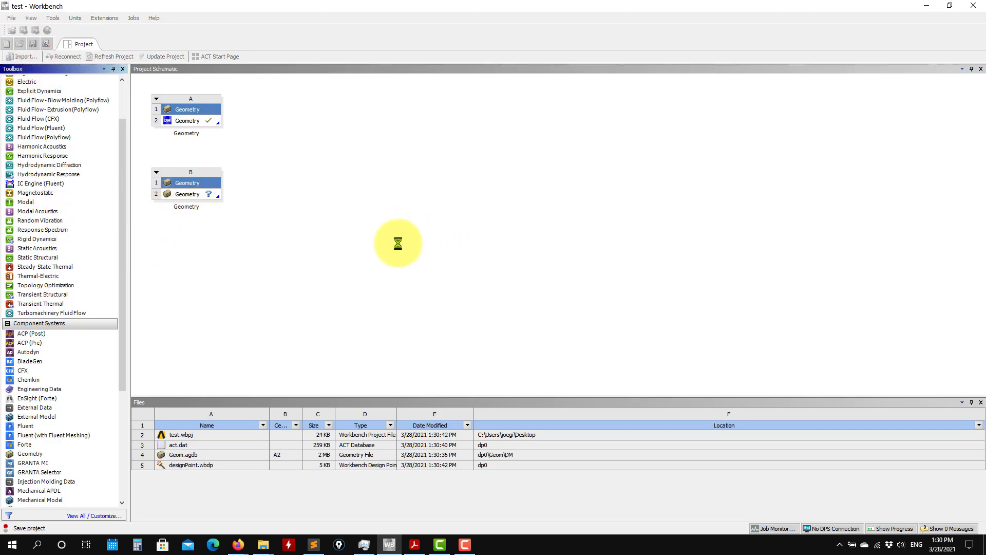